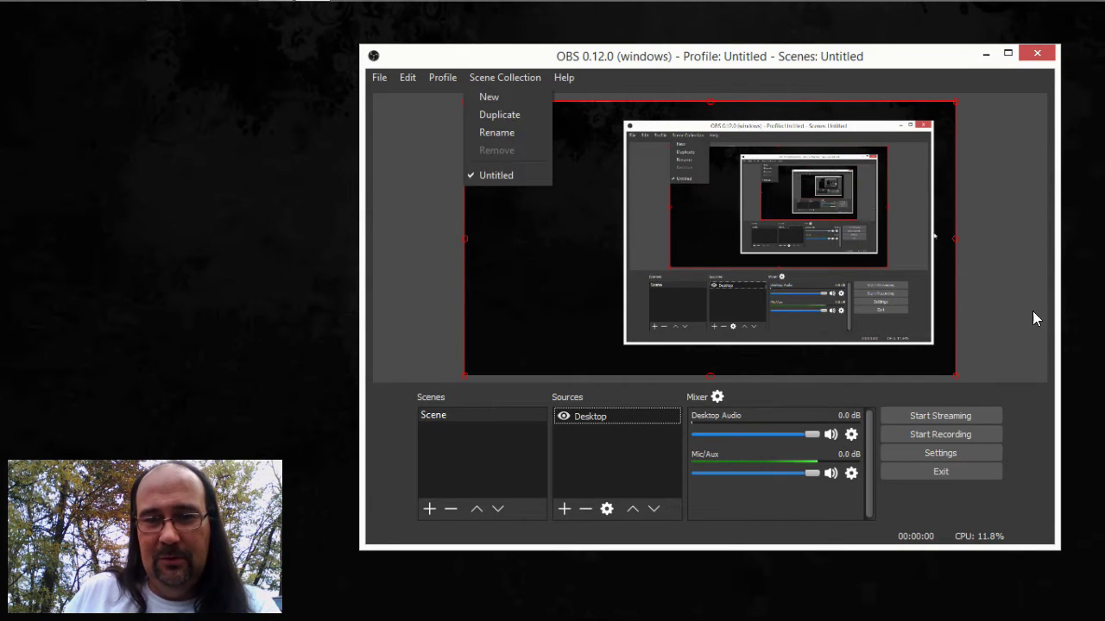
- Open the stream settings and set the streaming service to hitbox.tv
left_click(946, 455)
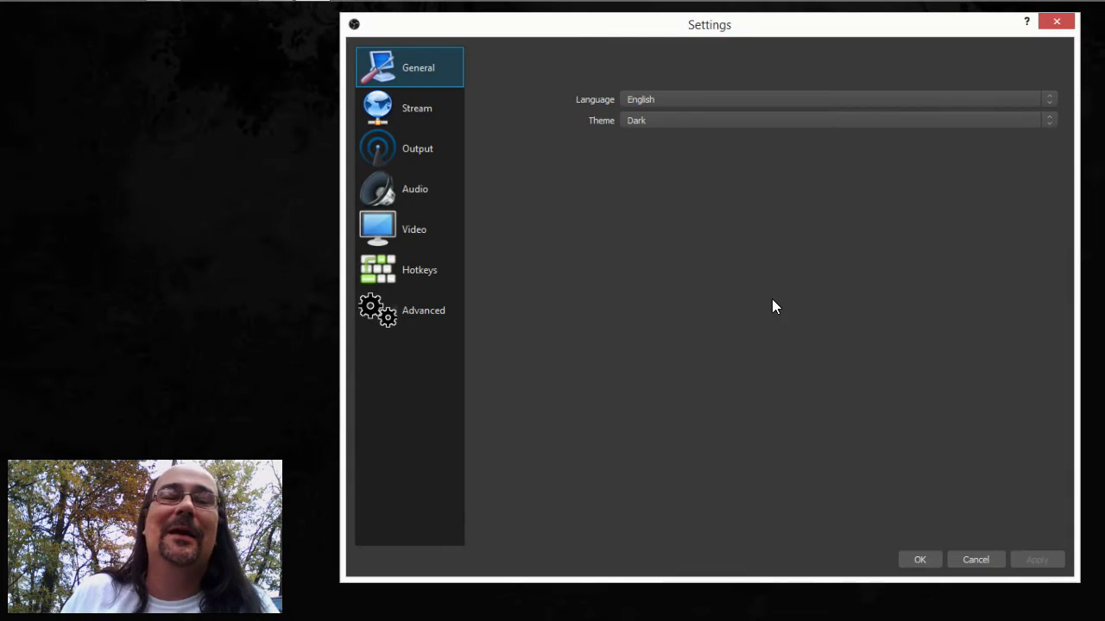
left_click(409, 114)
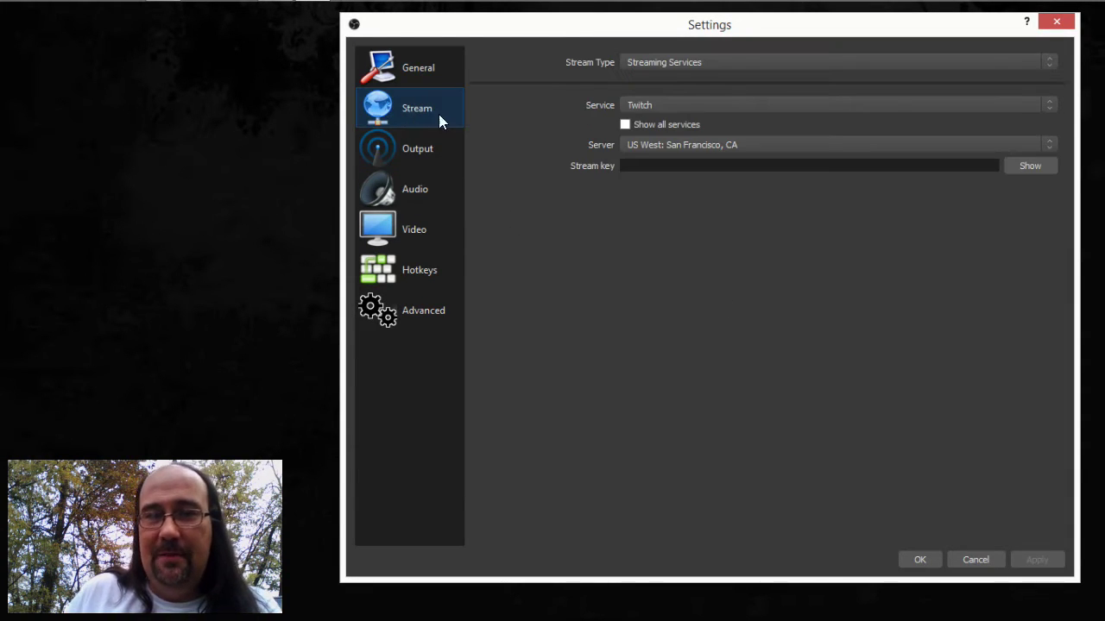
left_click(687, 109)
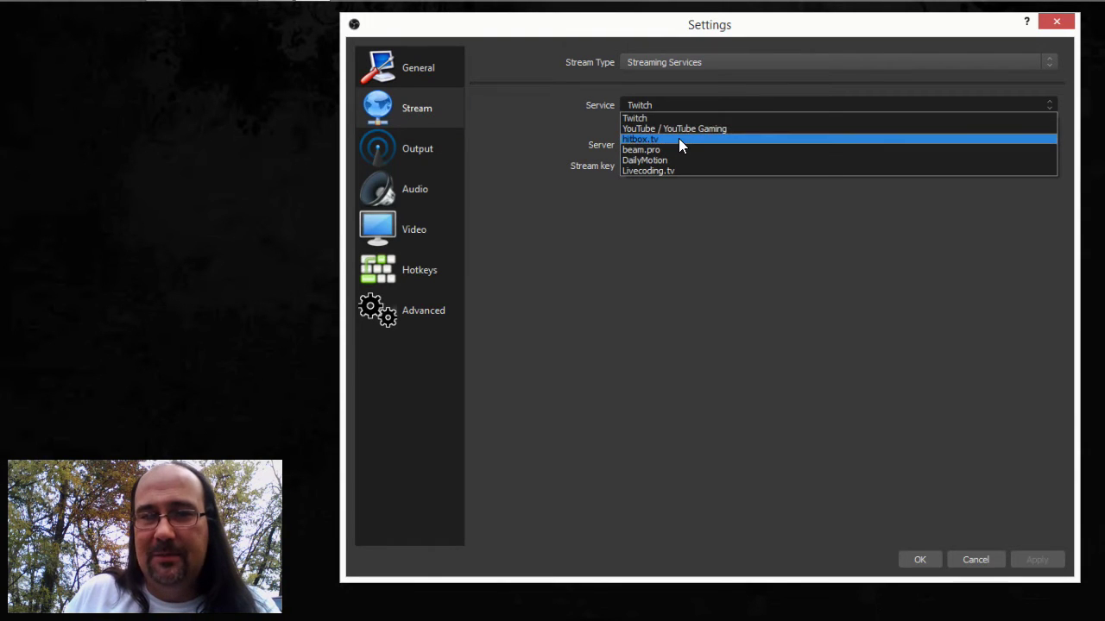
left_click(679, 139)
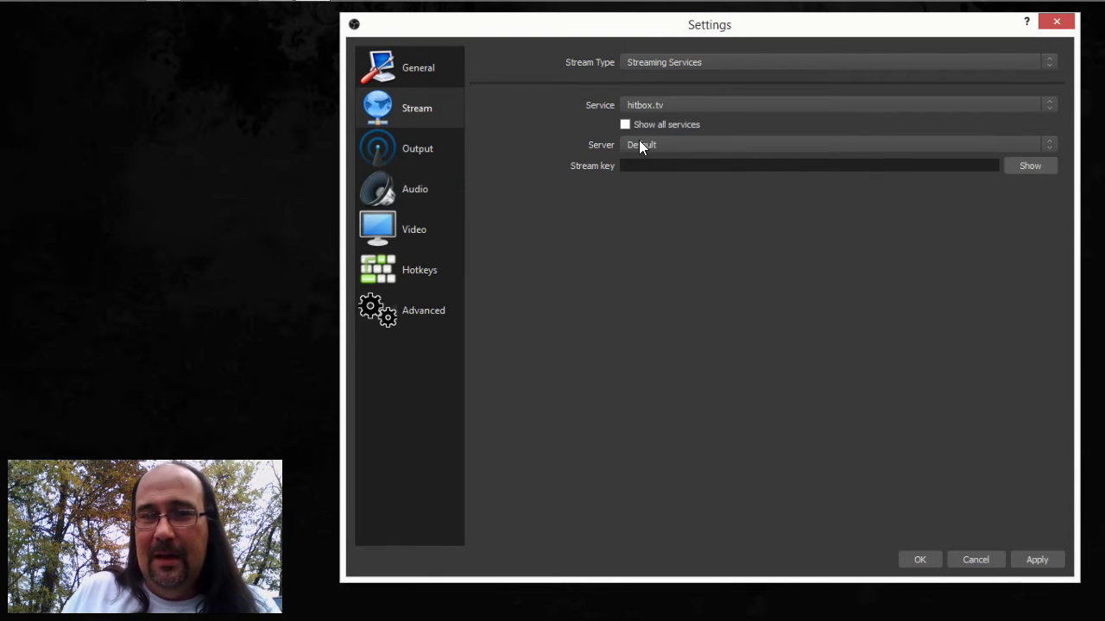
- Look through the available hitbox.tv servers and leave the server set to Default
left_click(641, 145)
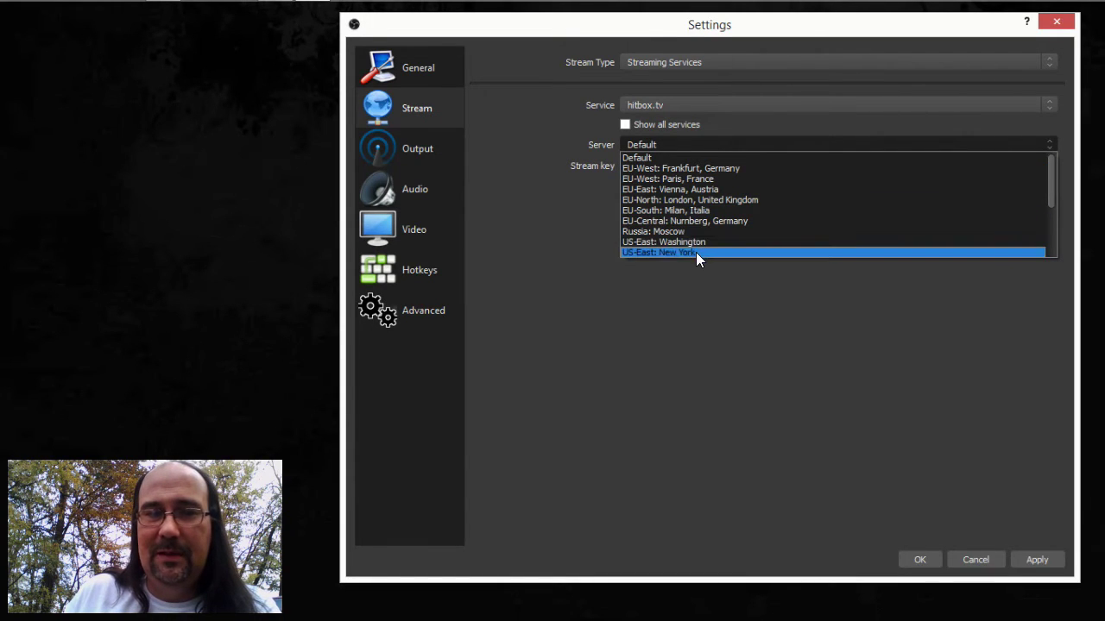
scroll(697, 242, "down", 1)
scroll(709, 241, "down", 1)
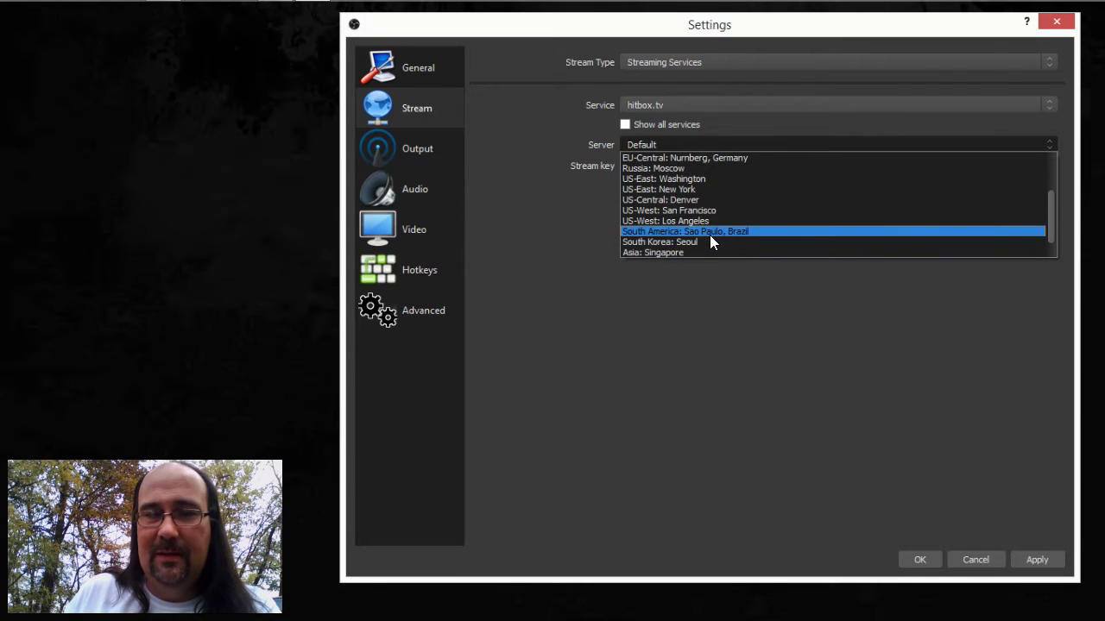
scroll(694, 219, "down", 1)
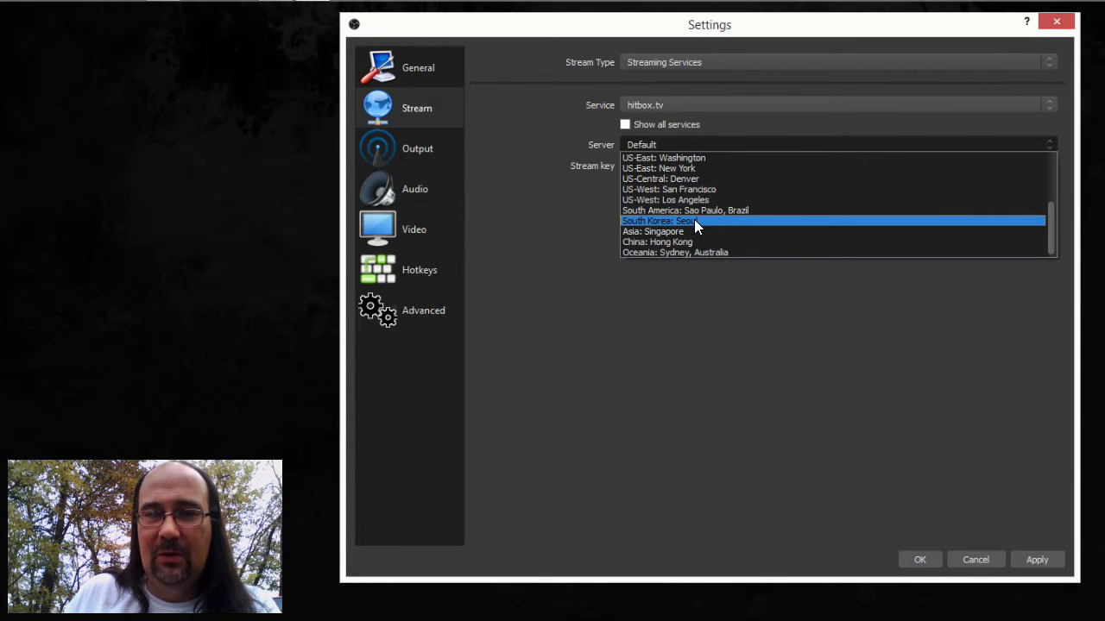
scroll(682, 203, "up", 1)
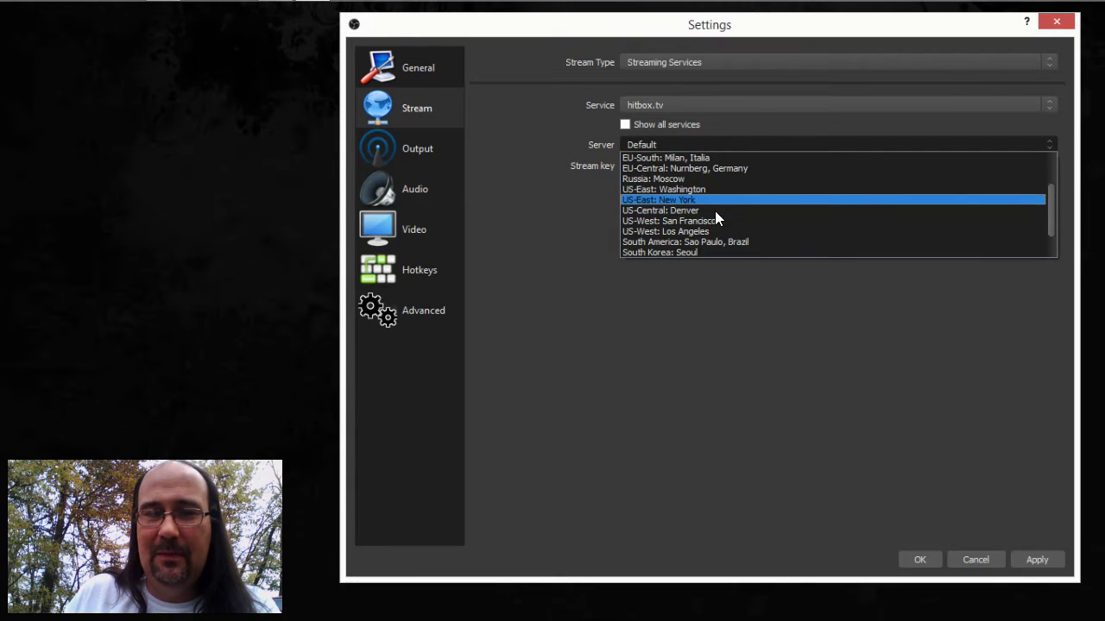
left_click(555, 221)
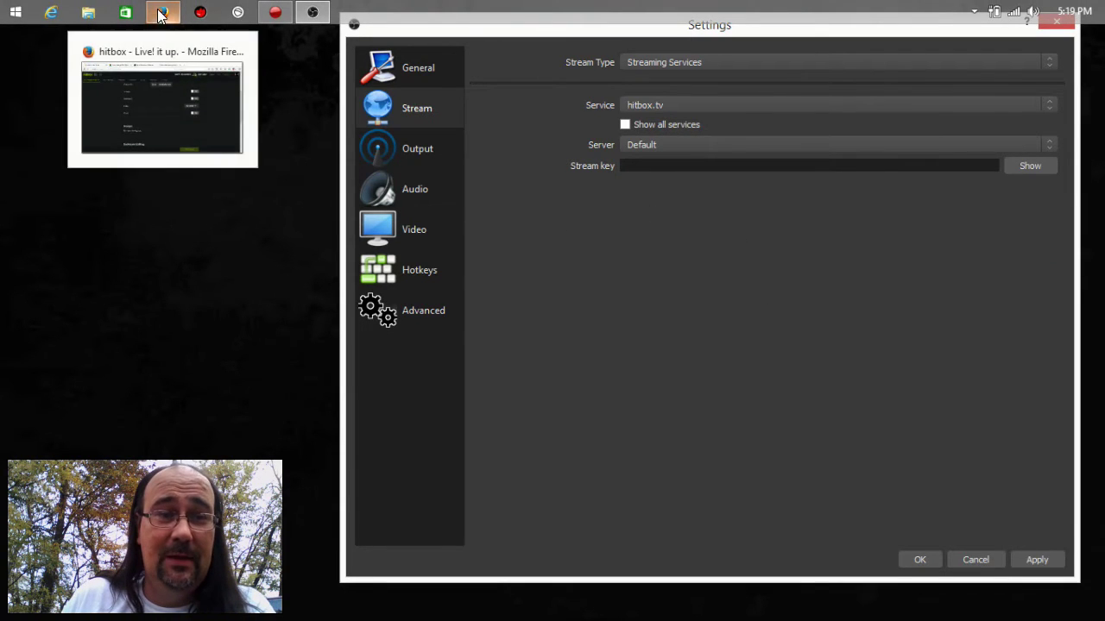
- Switch to Firefox, reveal the stream key in the hitbox live stream settings and select it for copying
left_click(169, 12)
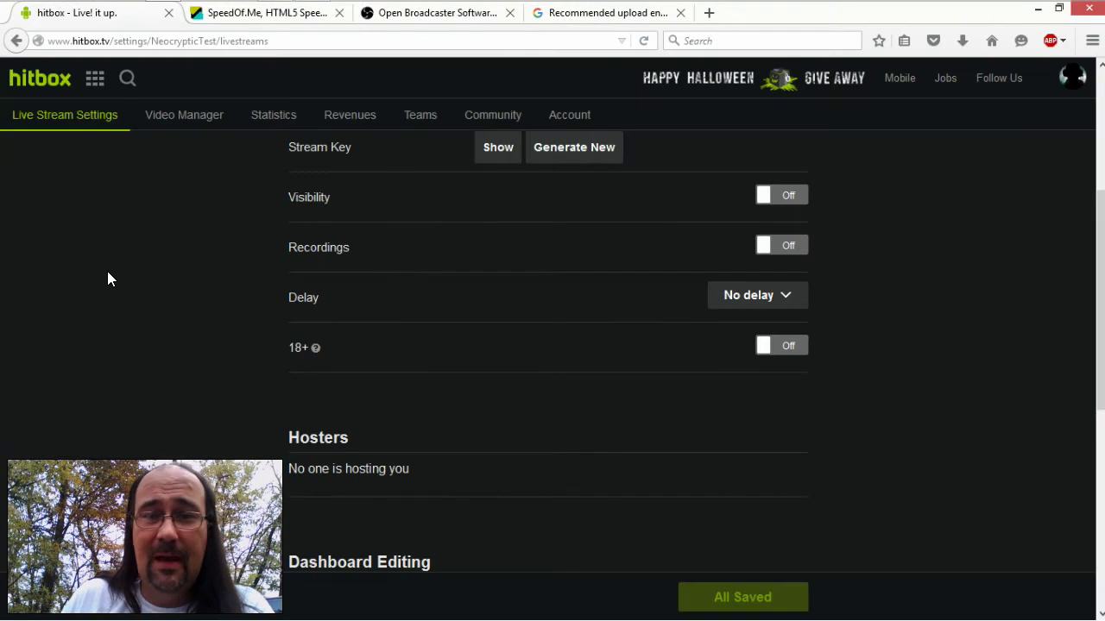
scroll(108, 273, "up", 3)
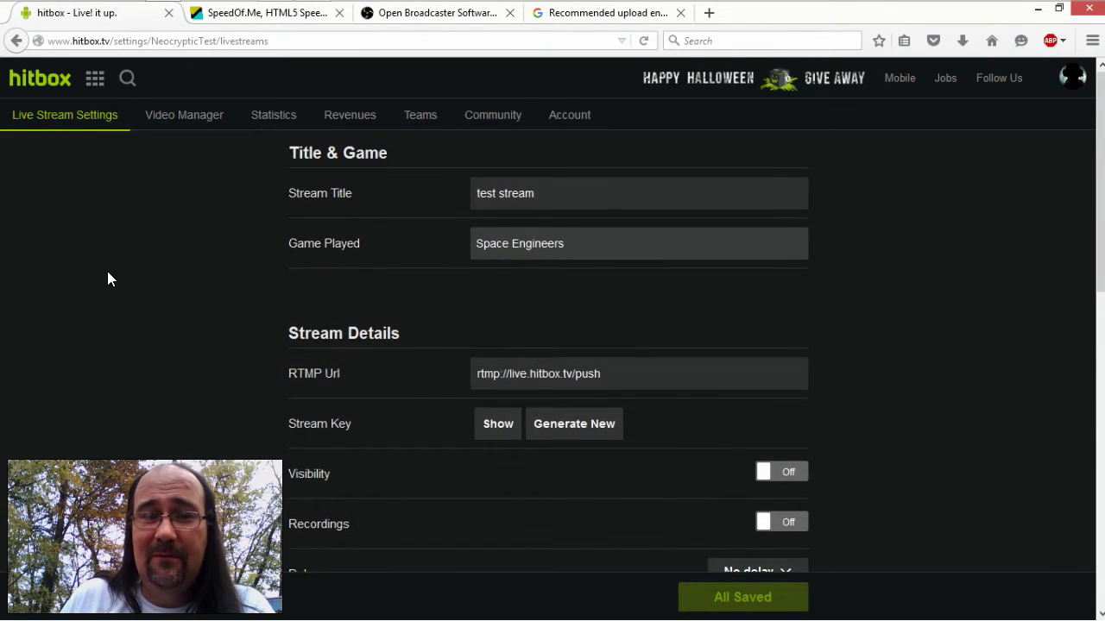
scroll(108, 272, "down", 1)
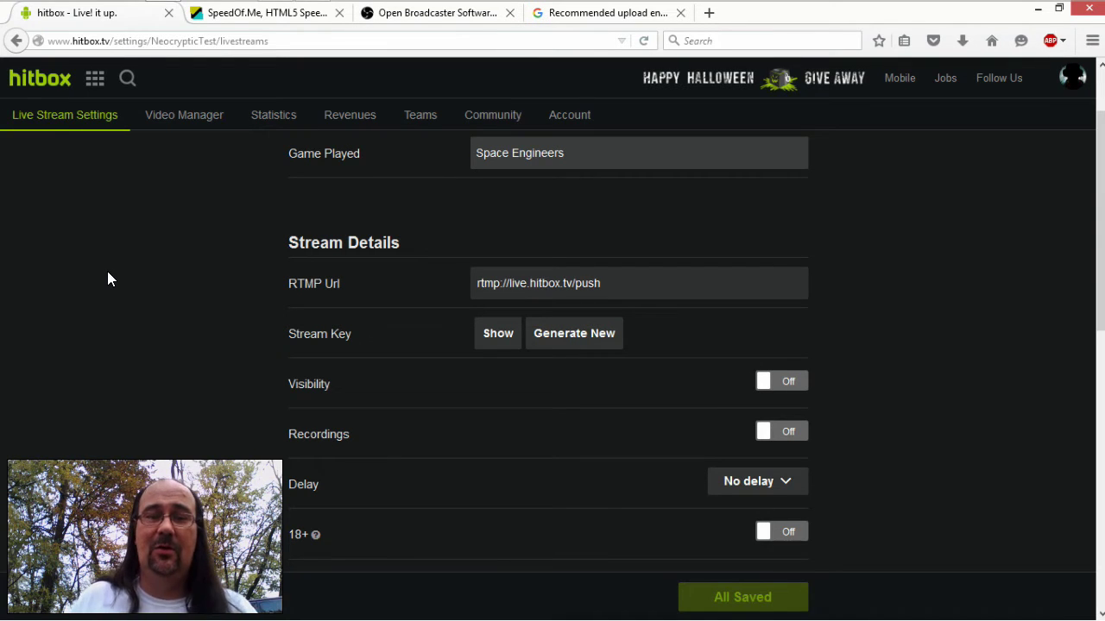
left_click(498, 333)
left_click_drag(555, 333, 571, 334)
triple_click(569, 334)
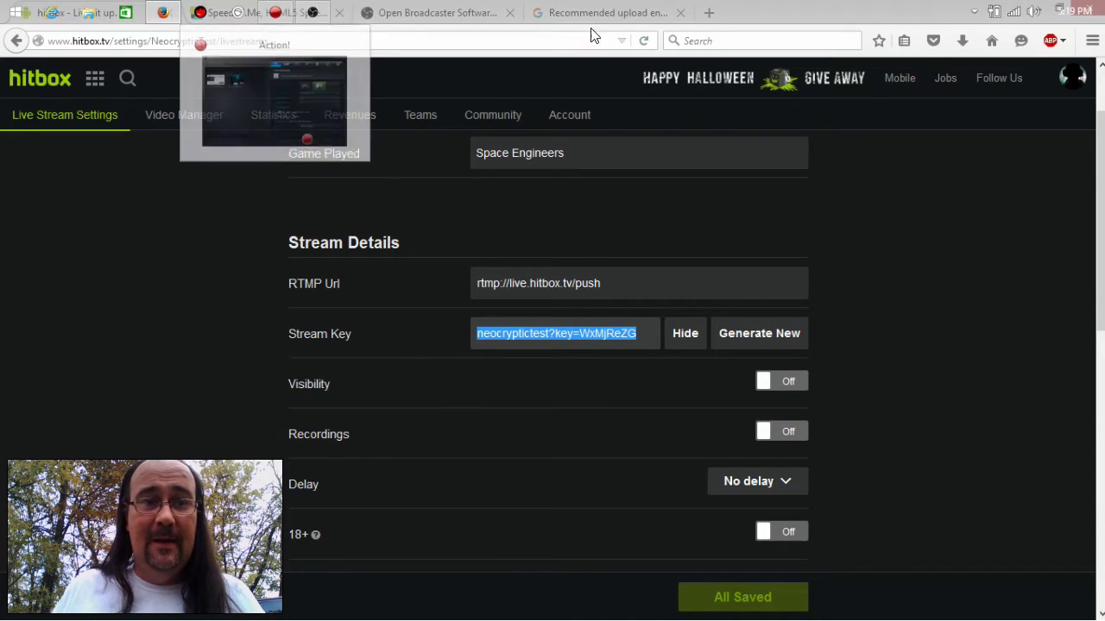
- Switch back to OBS, paste the stream key into the stream settings, check it unmasked, mask it again and apply
left_click(309, 12)
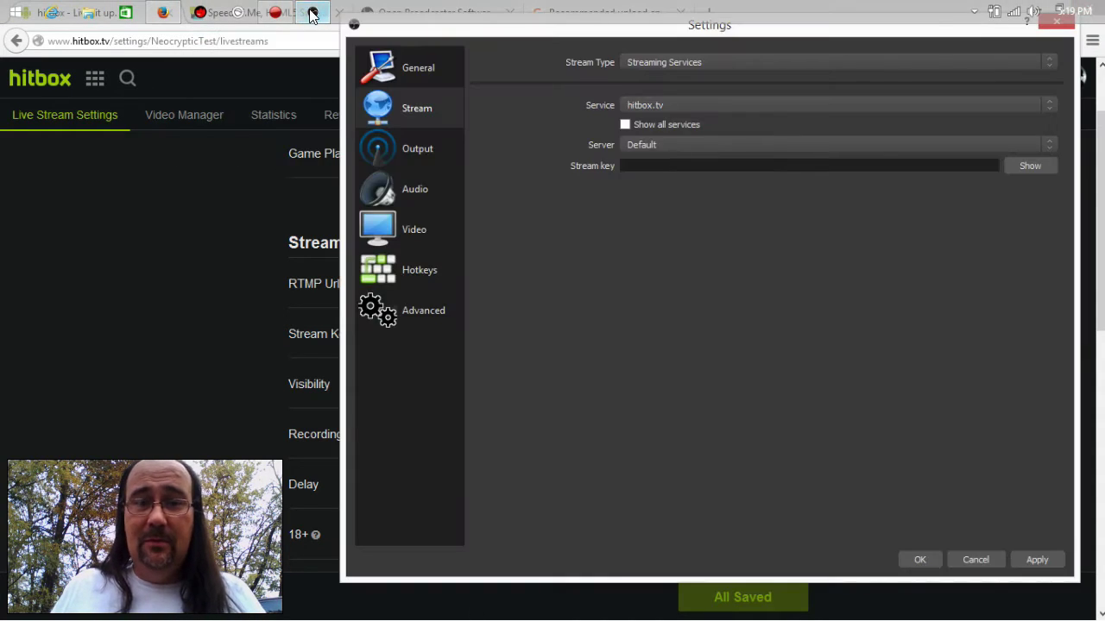
left_click(661, 167)
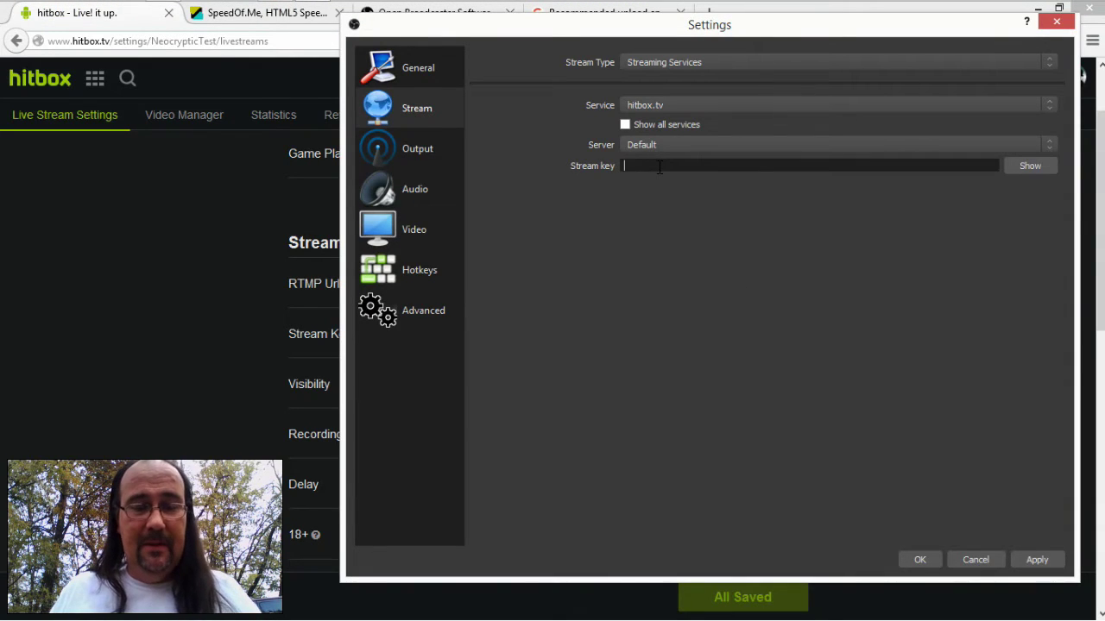
key("ctrl+v")
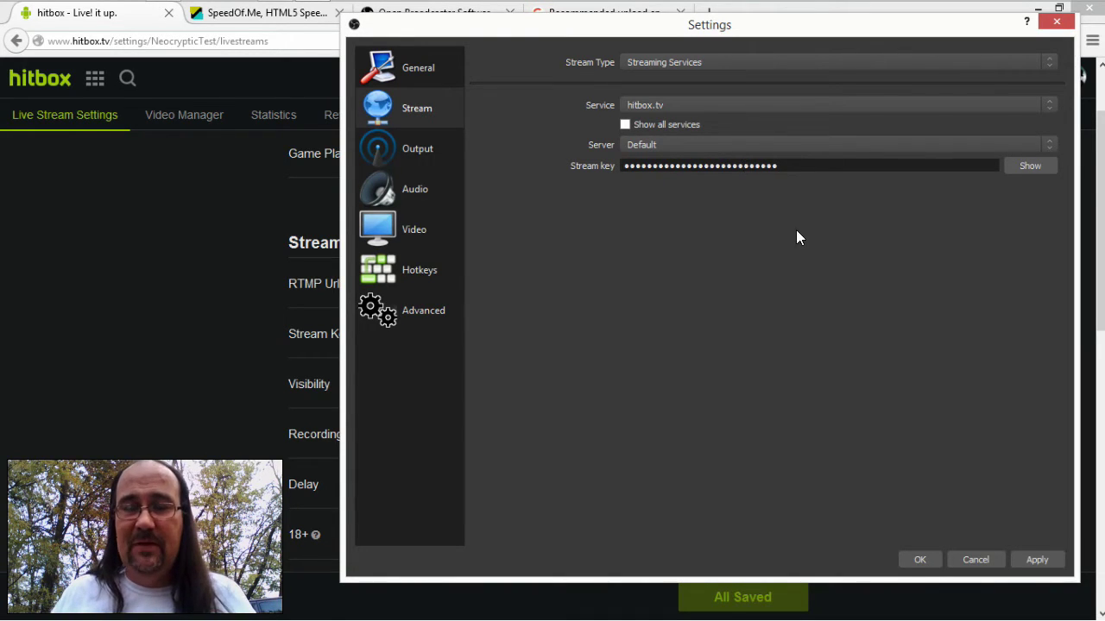
left_click(1031, 167)
left_click(1034, 171)
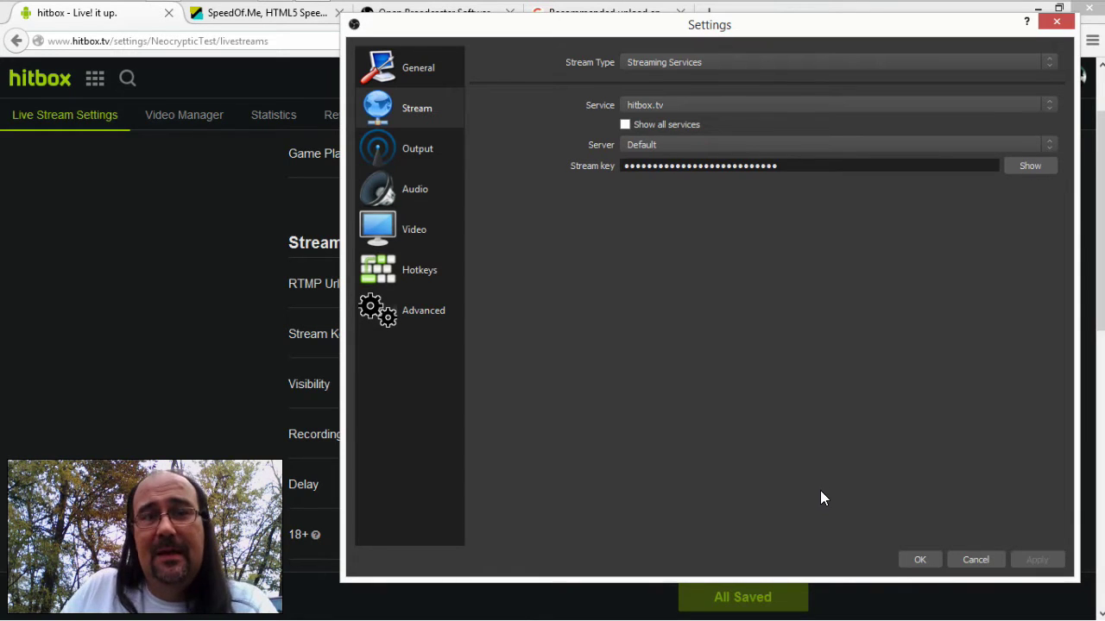
- In Firefox's OBS Stream Settings Estimator, choose AMD APU, NVIDIA GeForce 560 / AMD Radeon 6600 or higher, and High motion / action
left_click(782, 11)
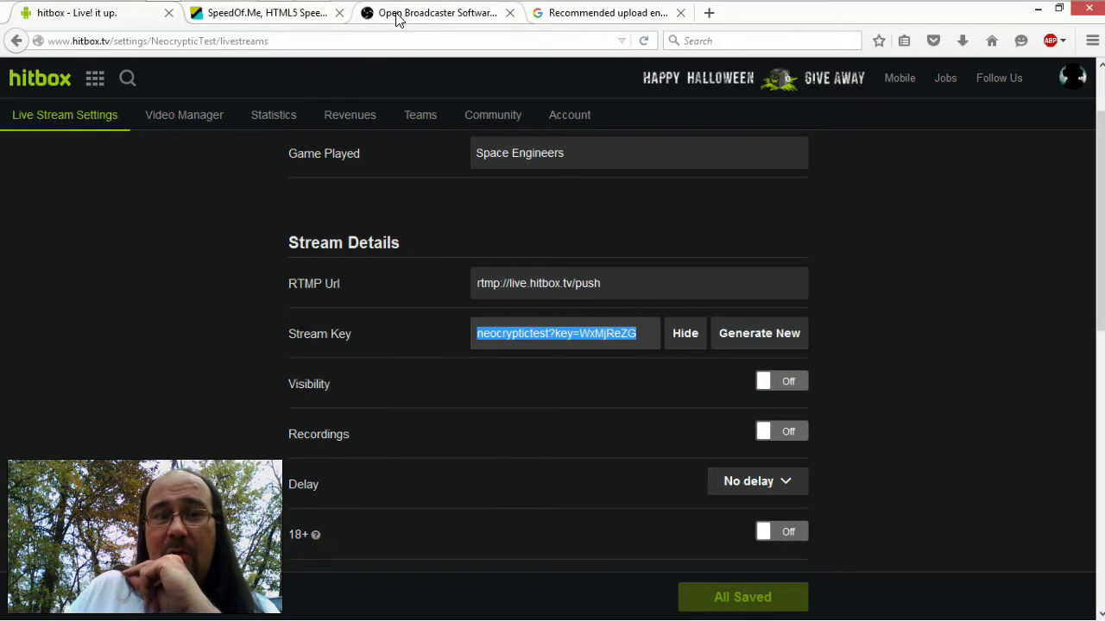
left_click(438, 17)
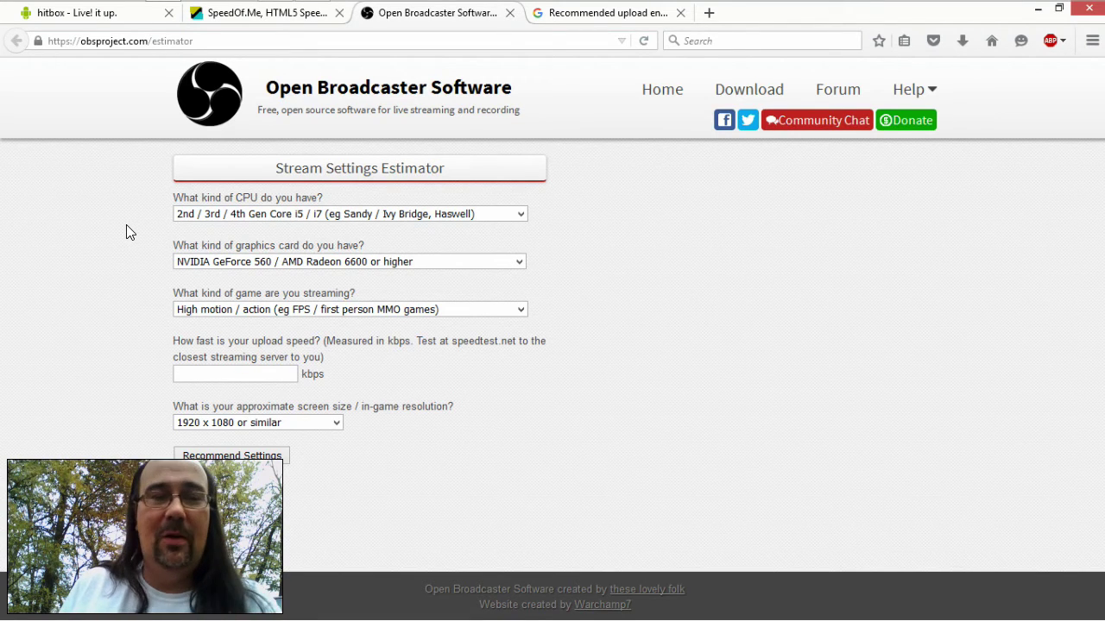
left_click(284, 214)
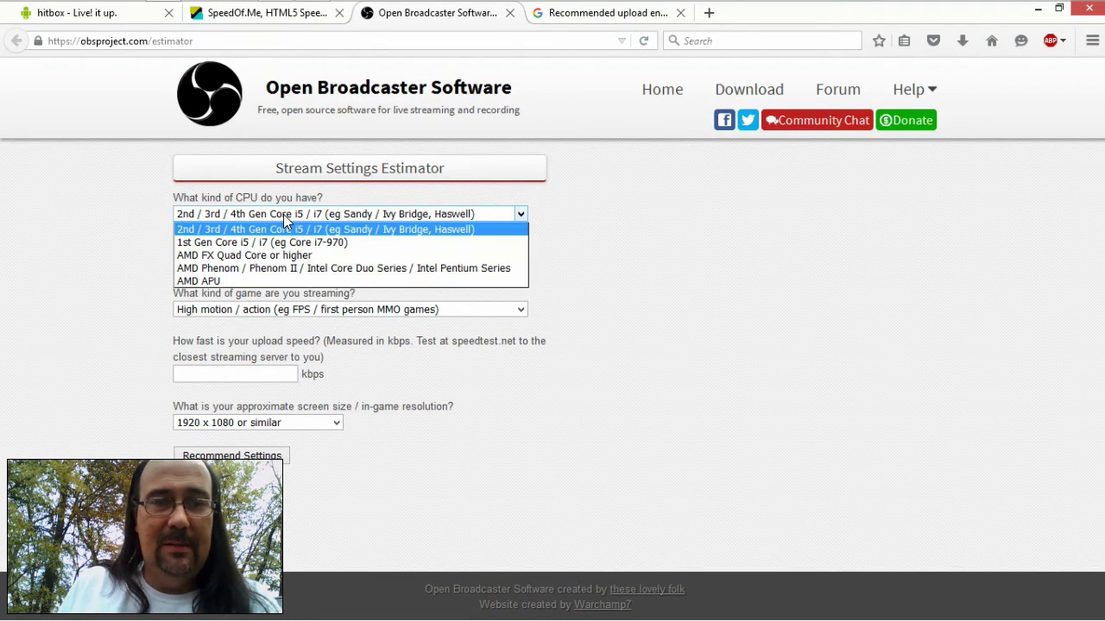
left_click(233, 282)
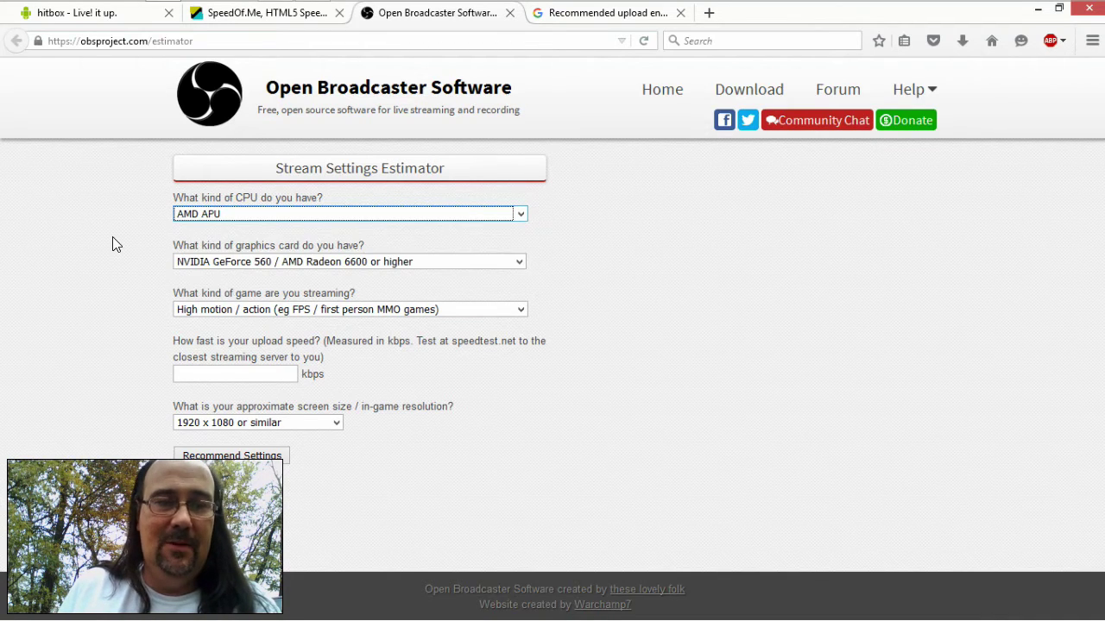
left_click(260, 260)
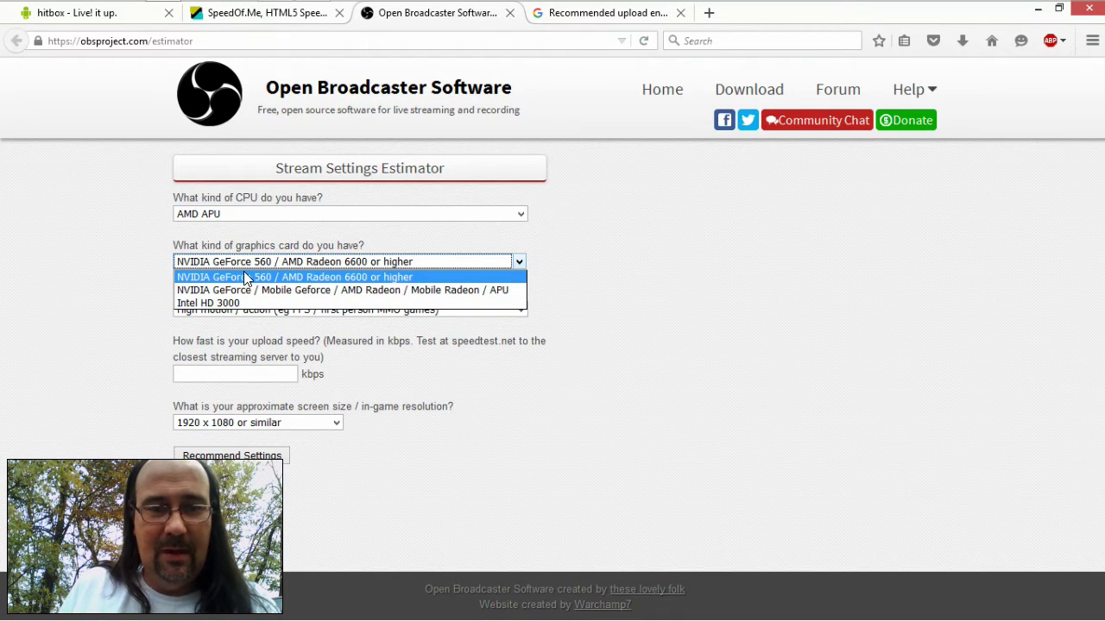
left_click(243, 273)
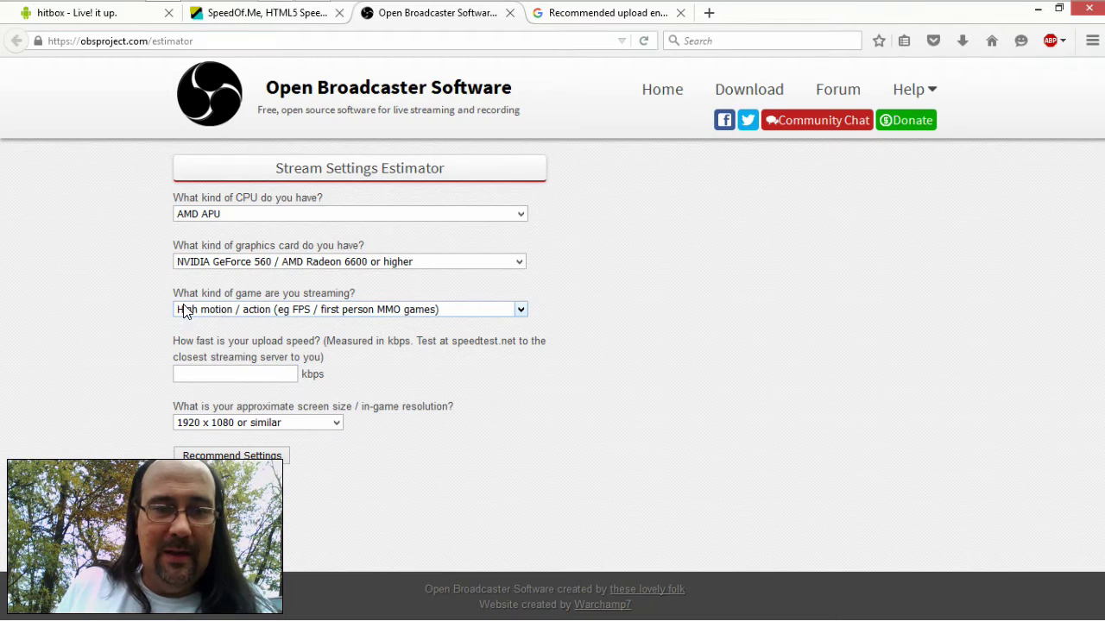
left_click(211, 309)
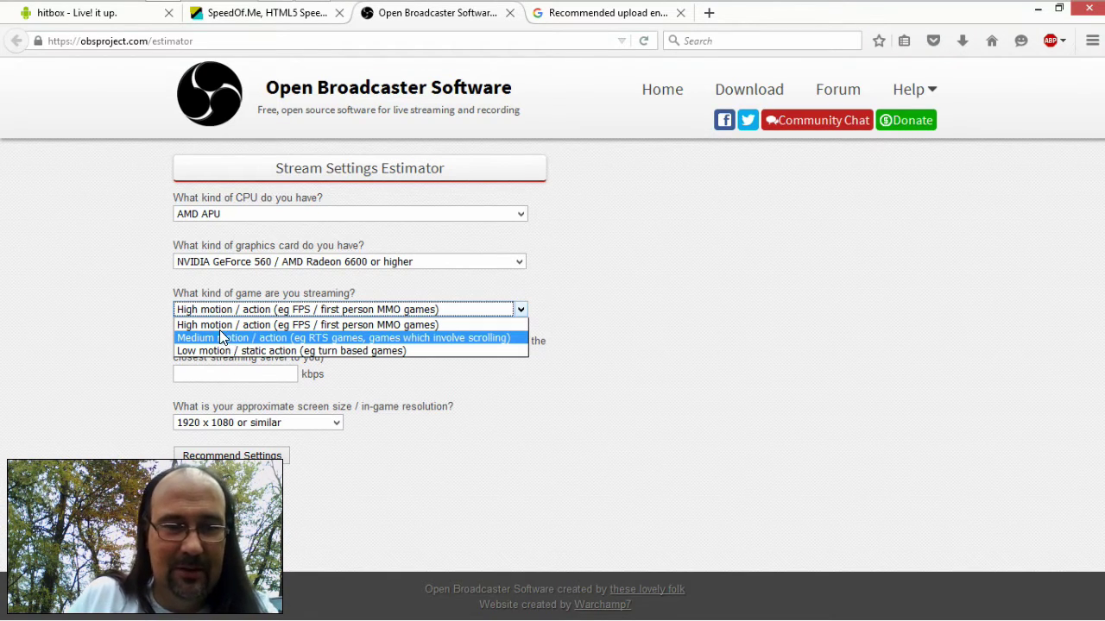
left_click(198, 326)
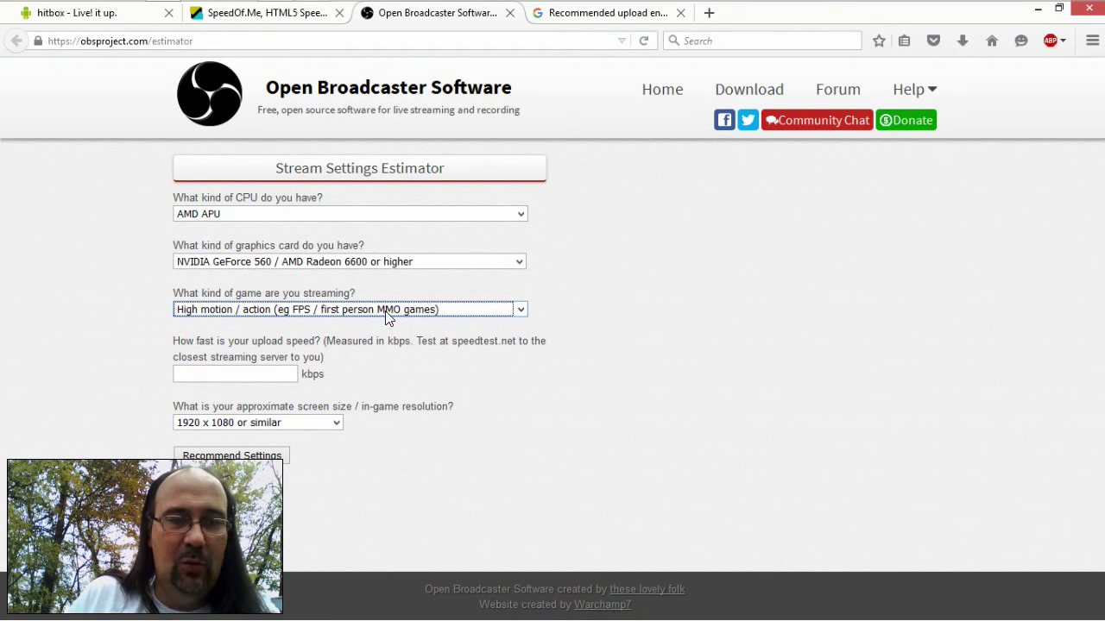
- Copy the upload speed of 820 from the SpeedOf.Me results into the estimator's upload speed field
left_click(250, 377)
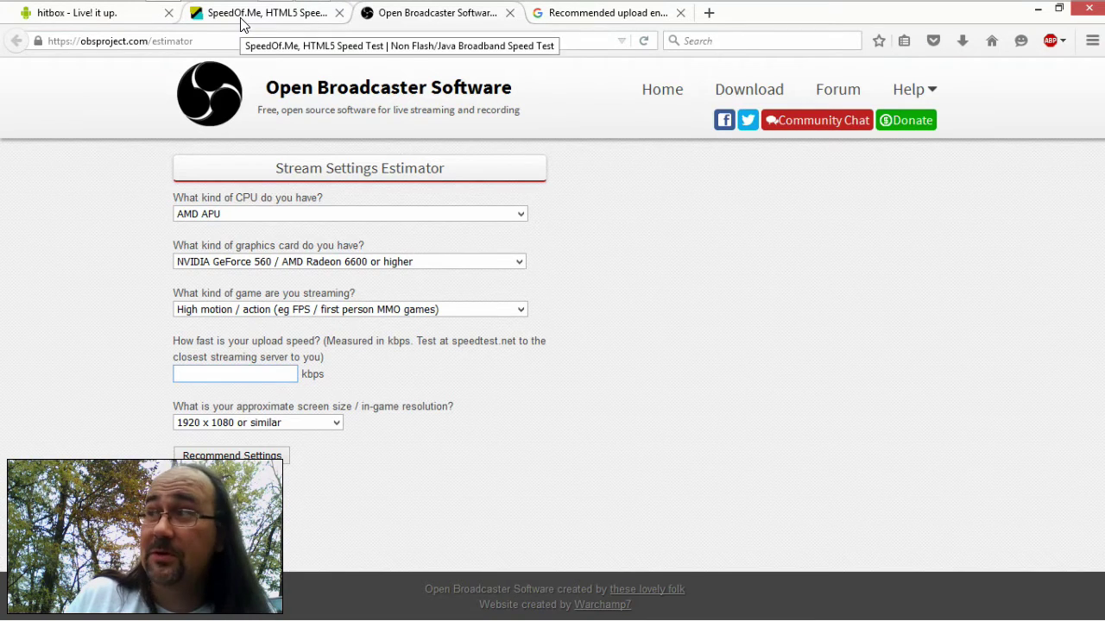
left_click(268, 16)
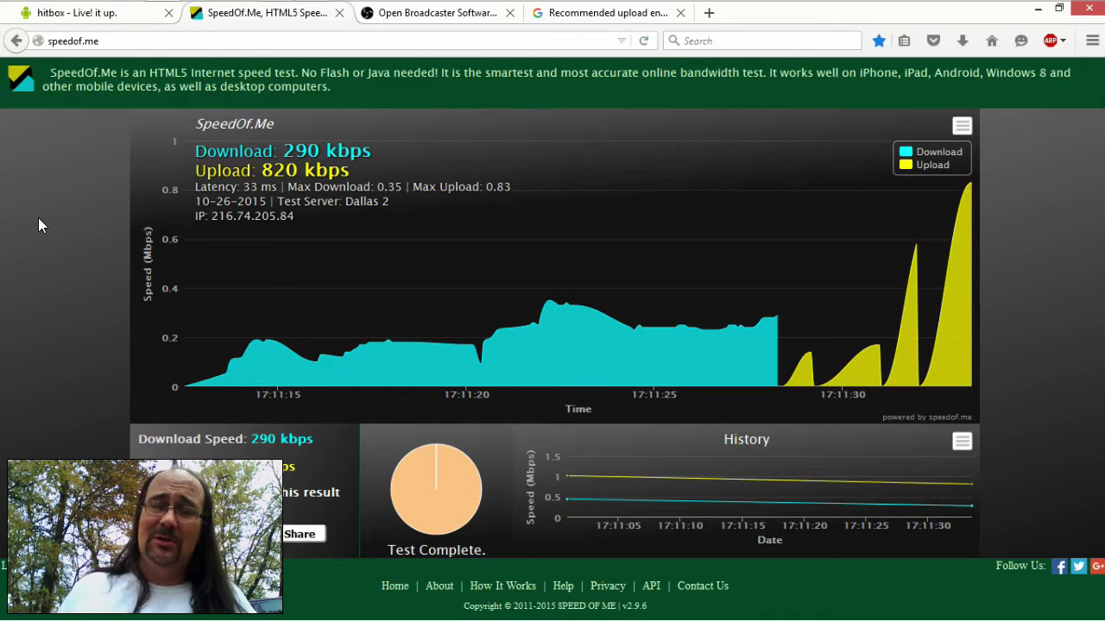
double_click(243, 468)
right_click(243, 469)
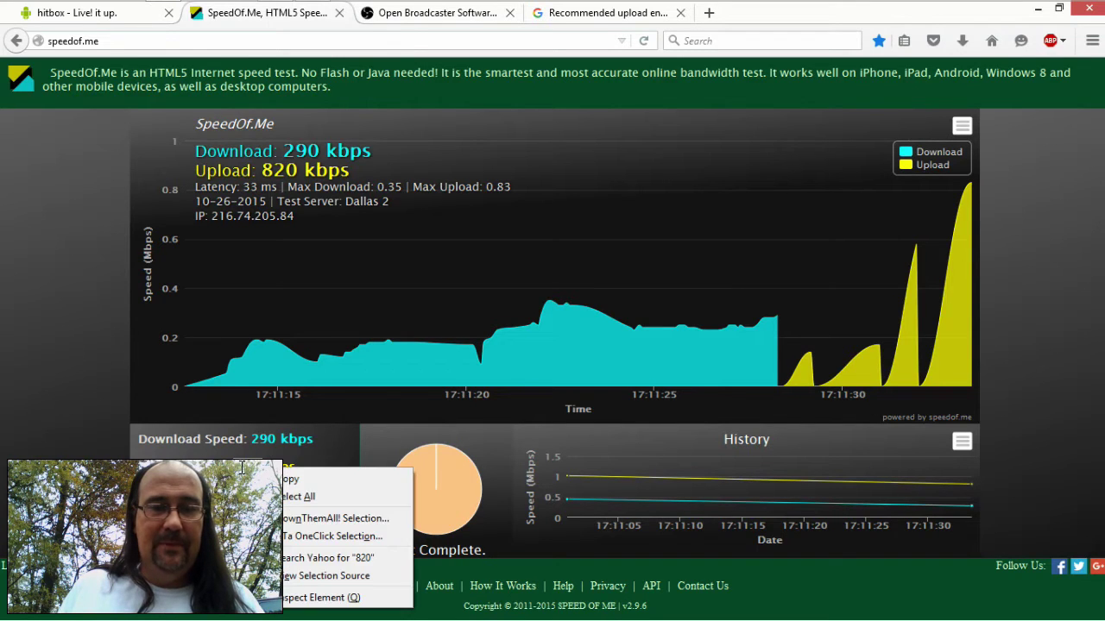
left_click(281, 473)
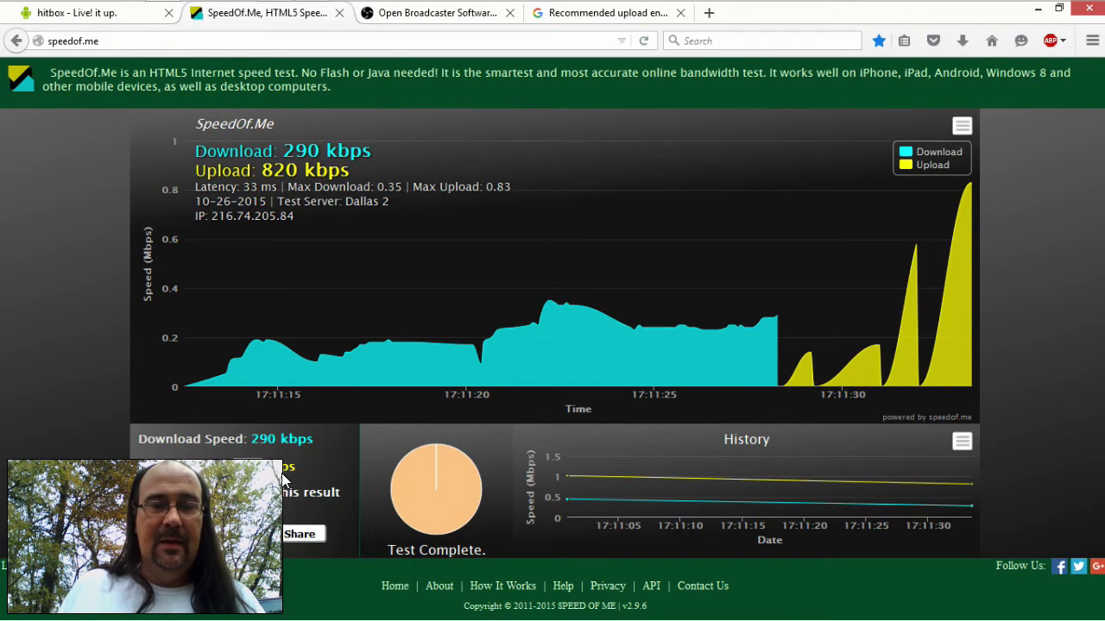
left_click(408, 19)
key("ctrl+v")
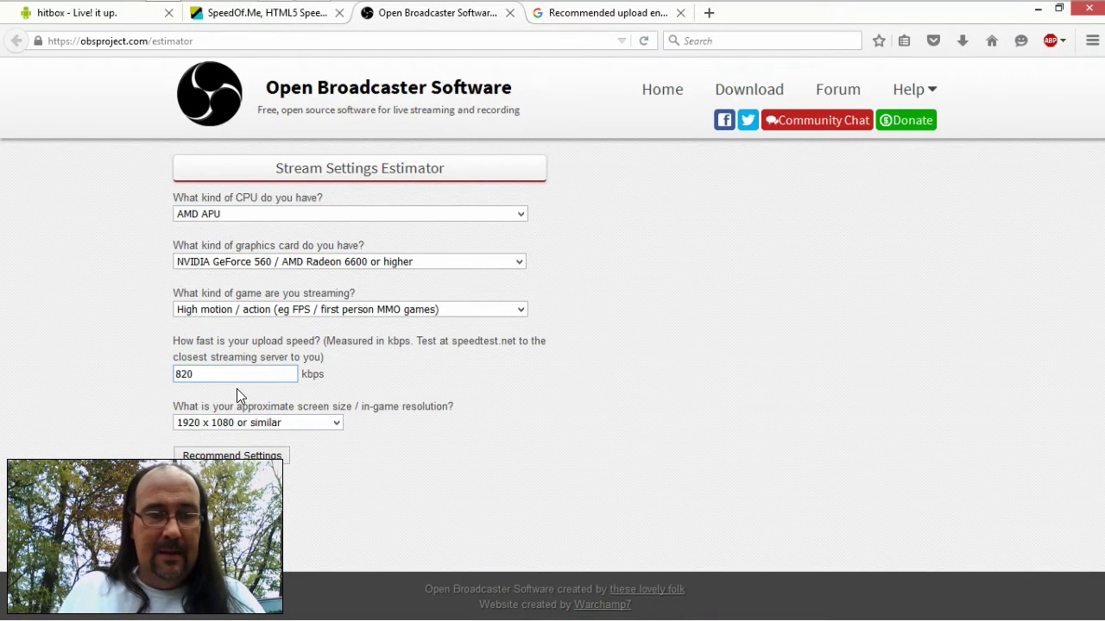
- Set the estimator's screen size to 1280 x 720 or similar, generate the recommendations and highlight the advised base resolution
left_click(244, 422)
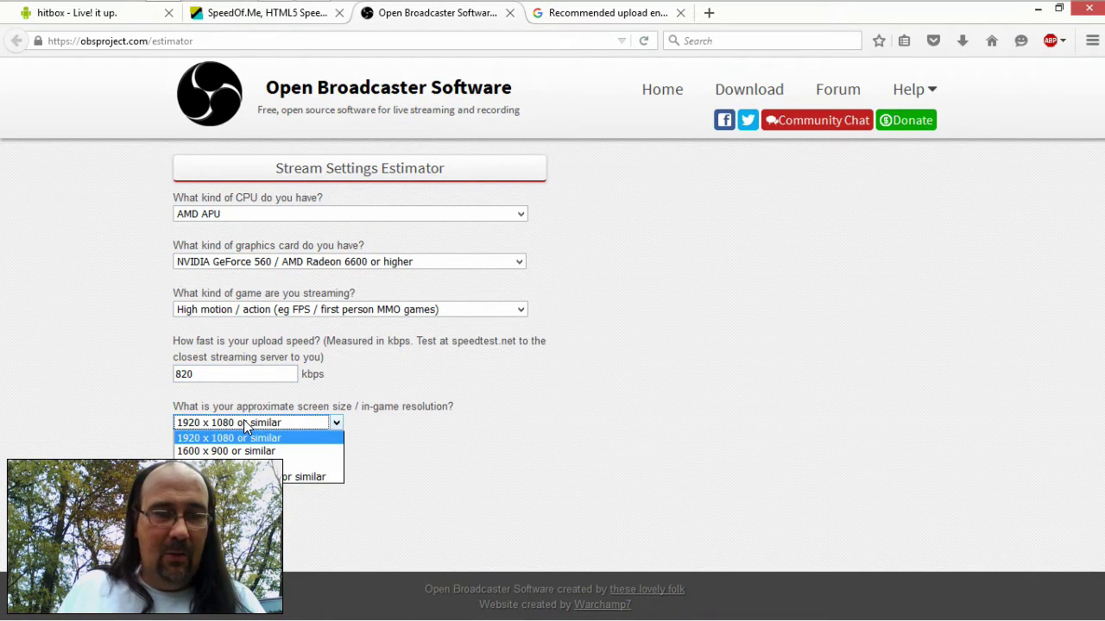
left_click(250, 464)
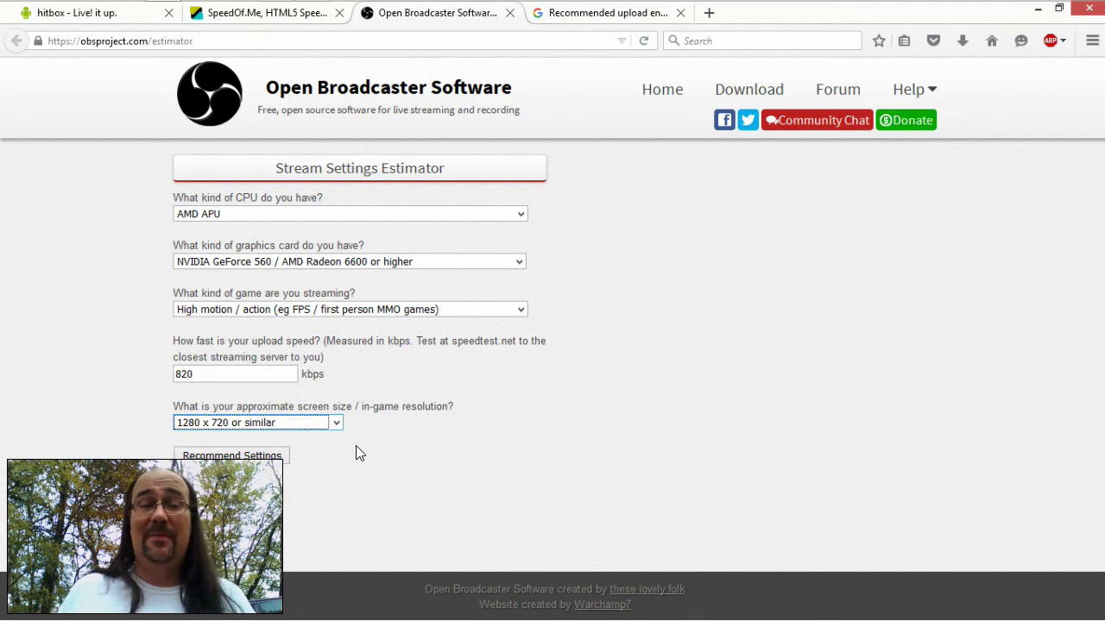
left_click(222, 459)
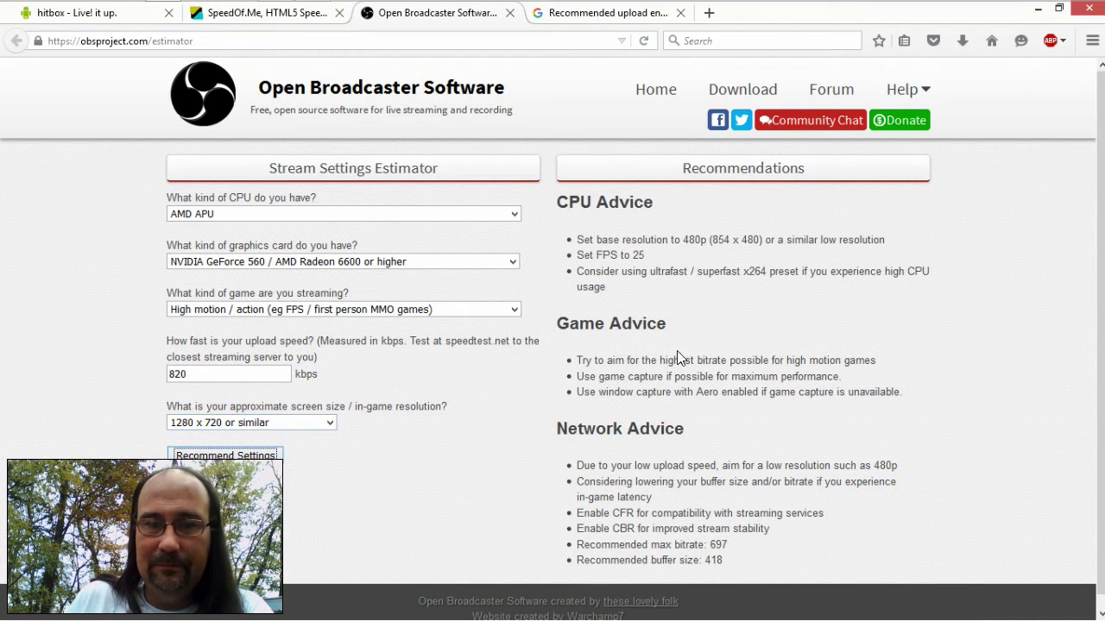
scroll(747, 297, "down", 1)
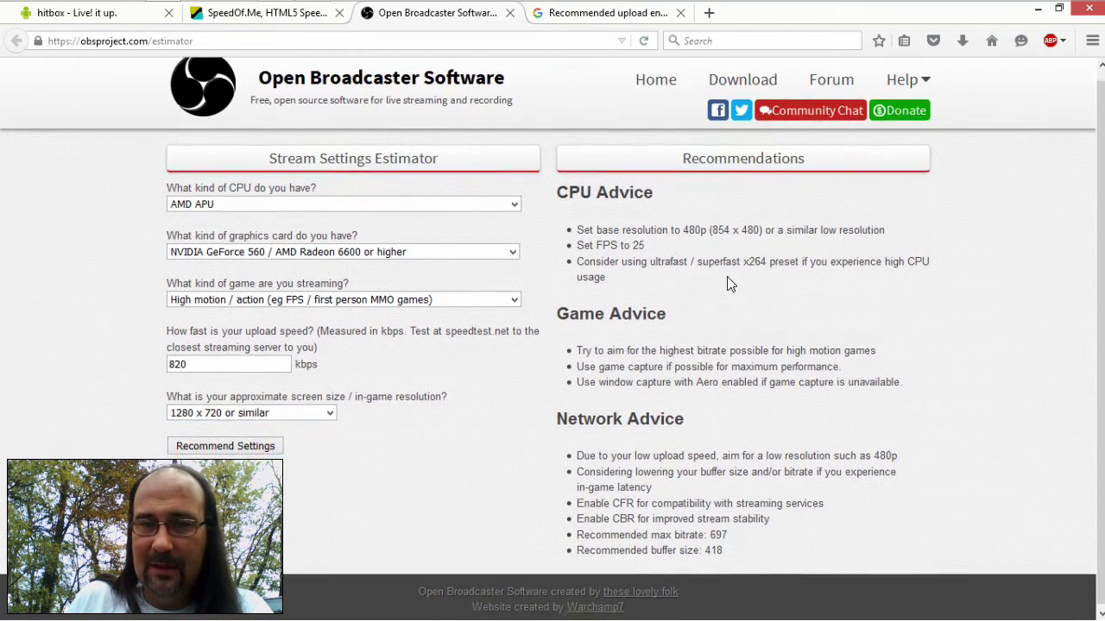
double_click(697, 228)
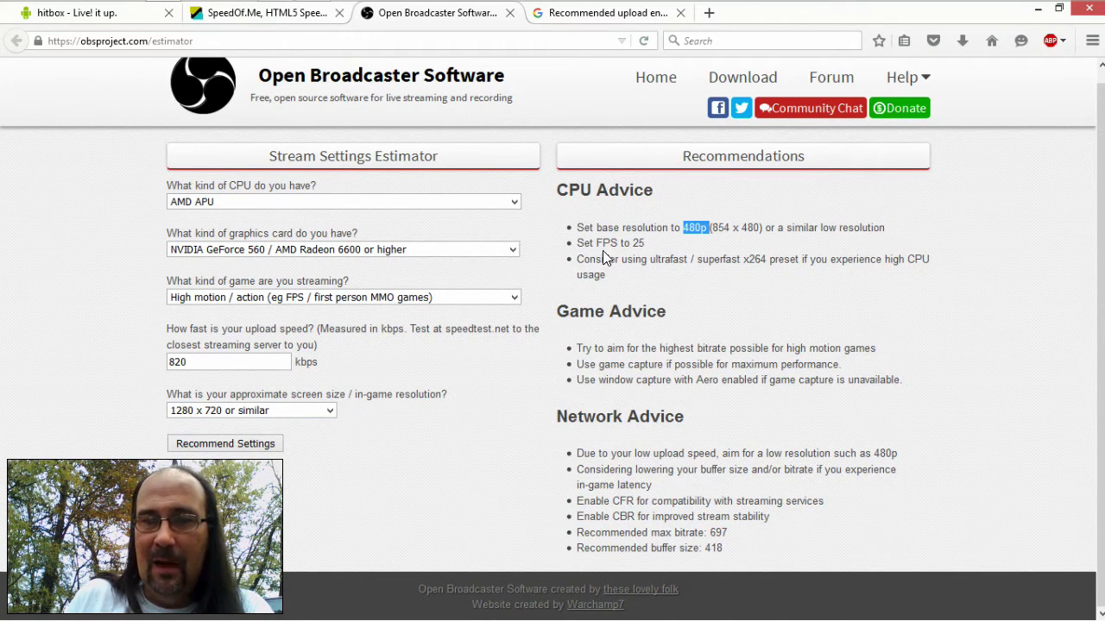
- Highlight the estimator's CPU advice on FPS and on the ultrafast / superfast x264 preset for high CPU usage
left_click_drag(602, 244, 658, 245)
left_click(657, 245)
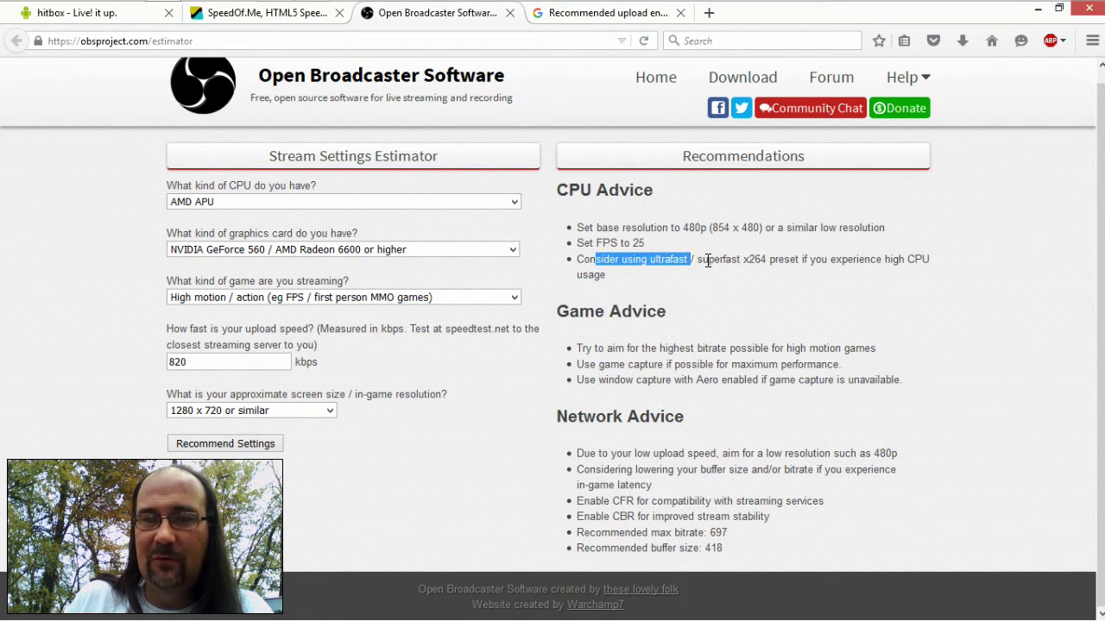
left_click_drag(707, 260, 767, 261)
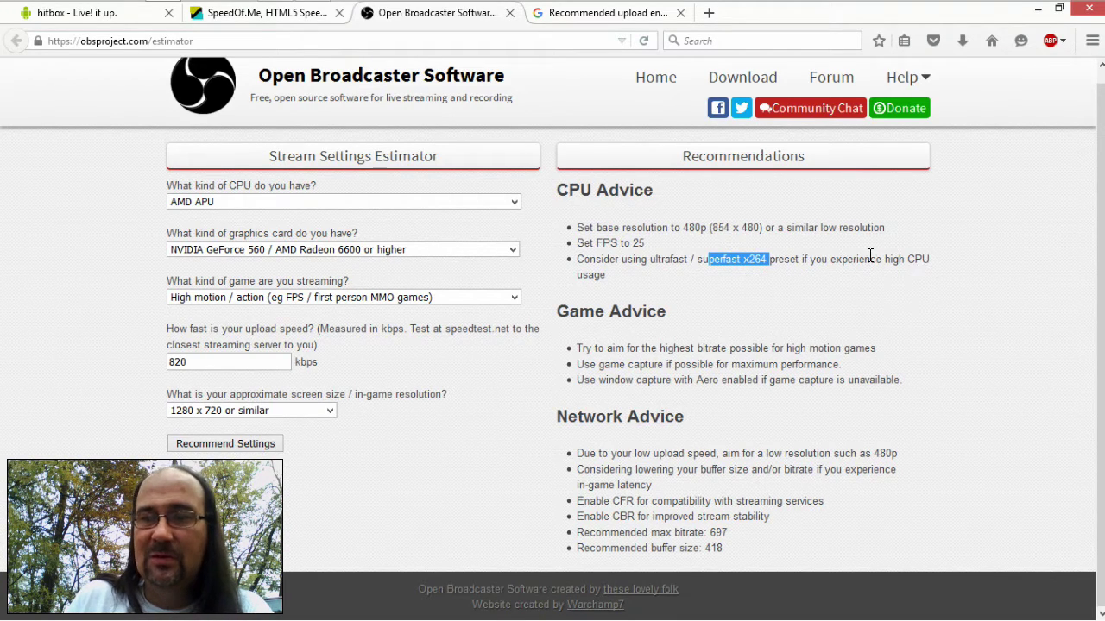
left_click_drag(884, 259, 915, 259)
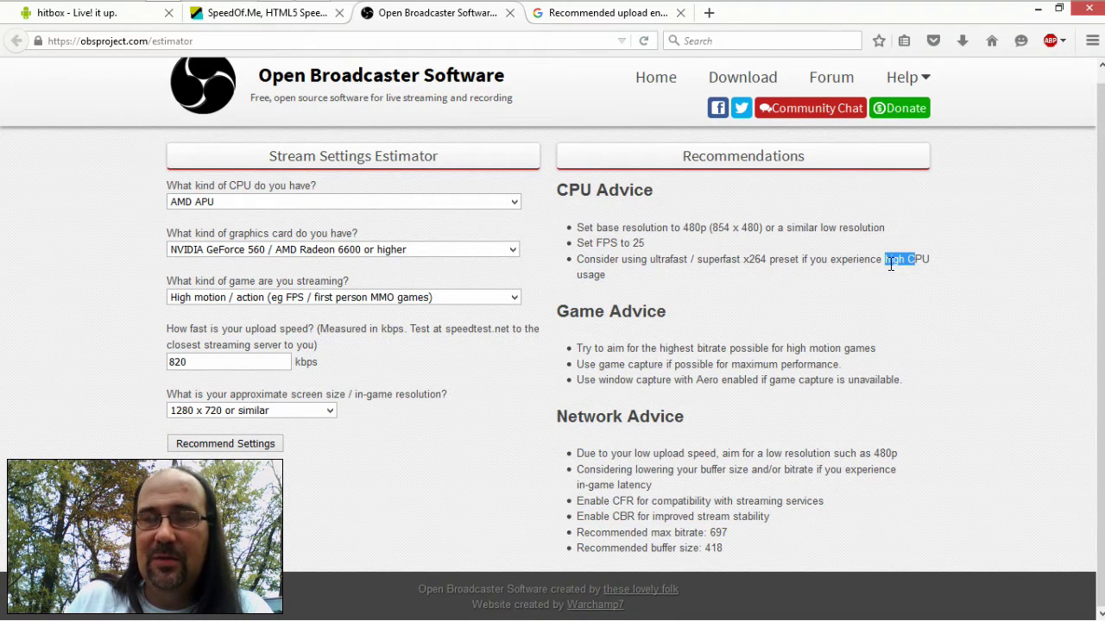
left_click(656, 367)
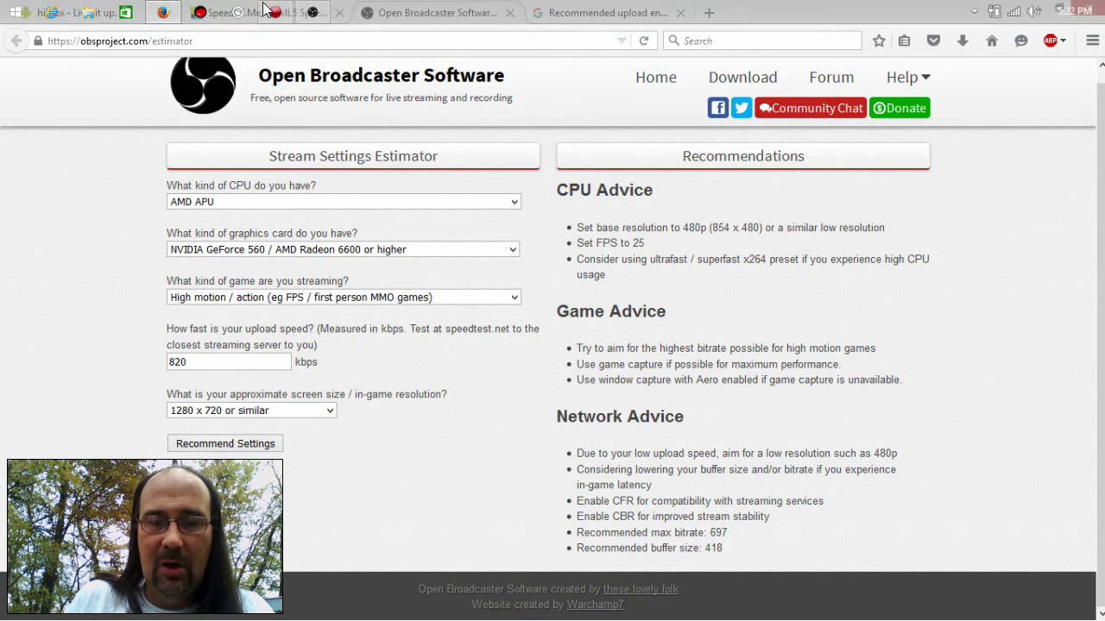
- Switch to OBS, show the Output settings for streaming and reposition the Settings window
left_click(314, 19)
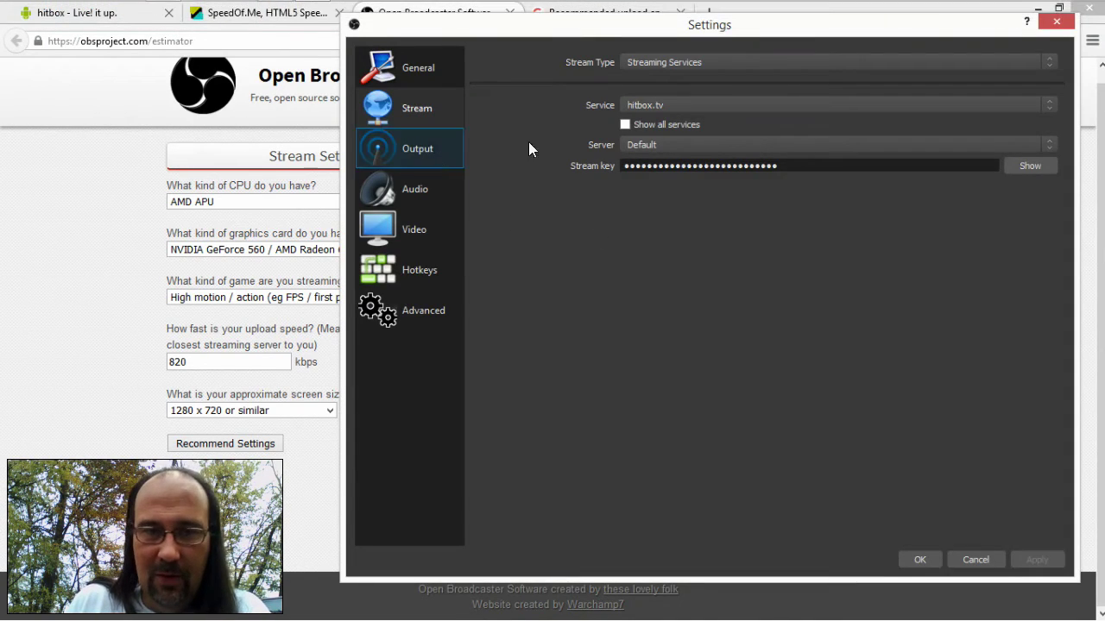
left_click(419, 149)
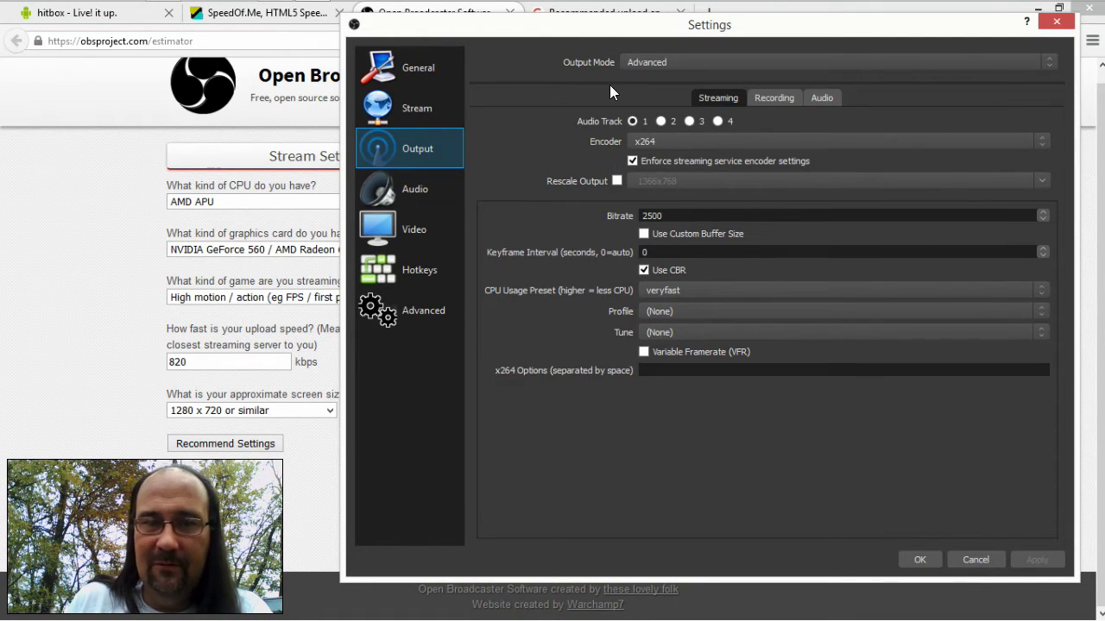
left_click_drag(617, 34, 289, 165)
left_click(604, 54)
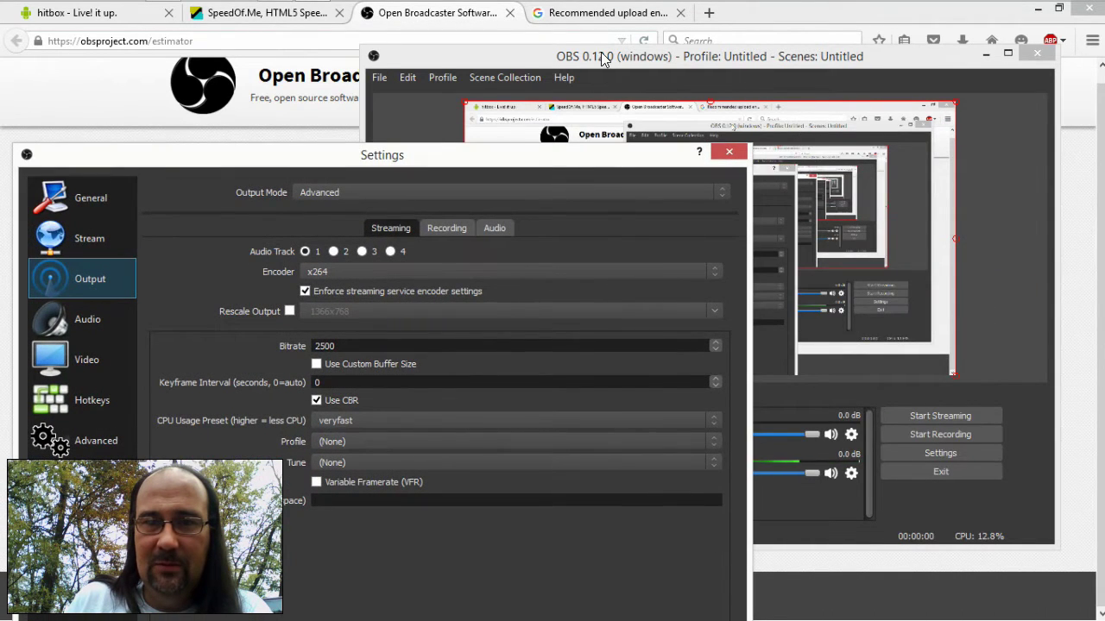
left_click_drag(460, 165, 732, 73)
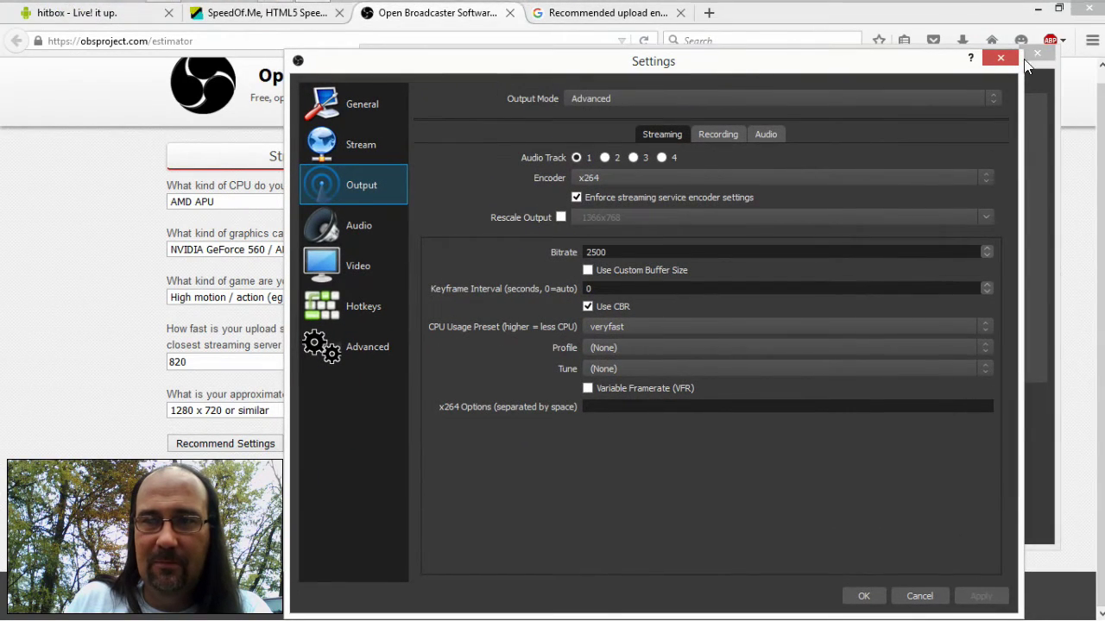
- Return to the estimator in Firefox and highlight the recommended max bitrate and buffer size
left_click(1037, 9)
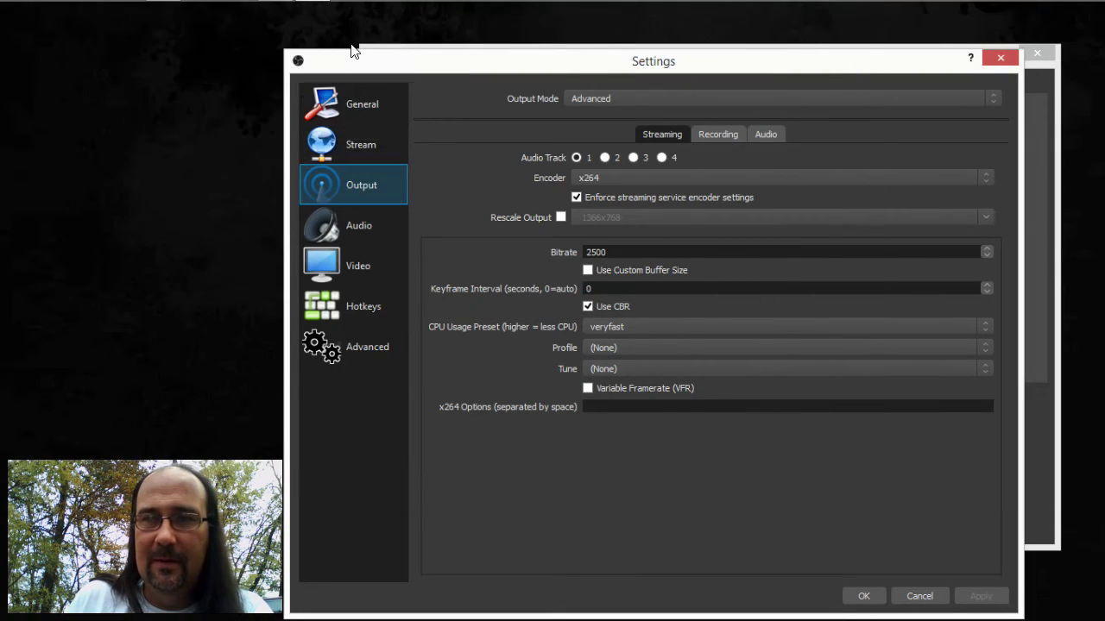
mouse_move(261, 9)
left_click(168, 15)
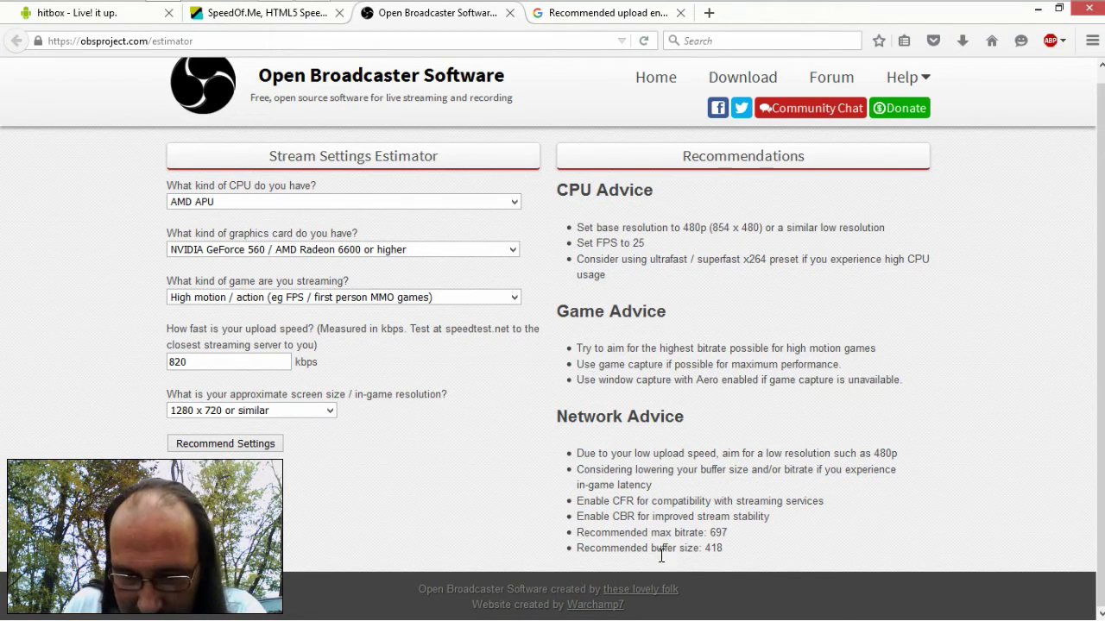
double_click(718, 532)
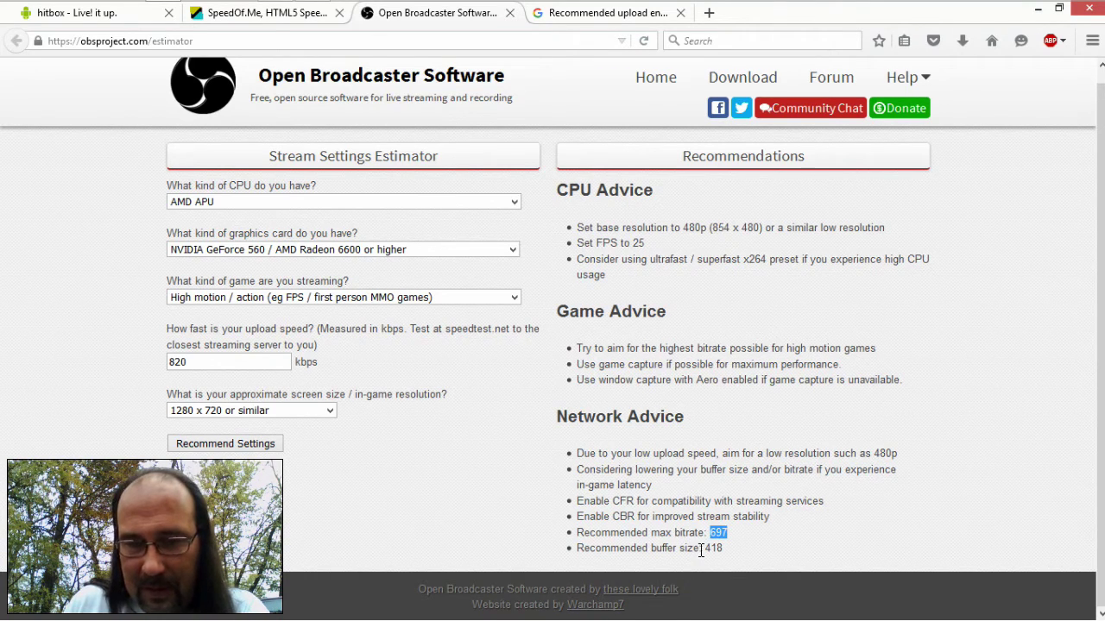
left_click_drag(705, 549, 723, 548)
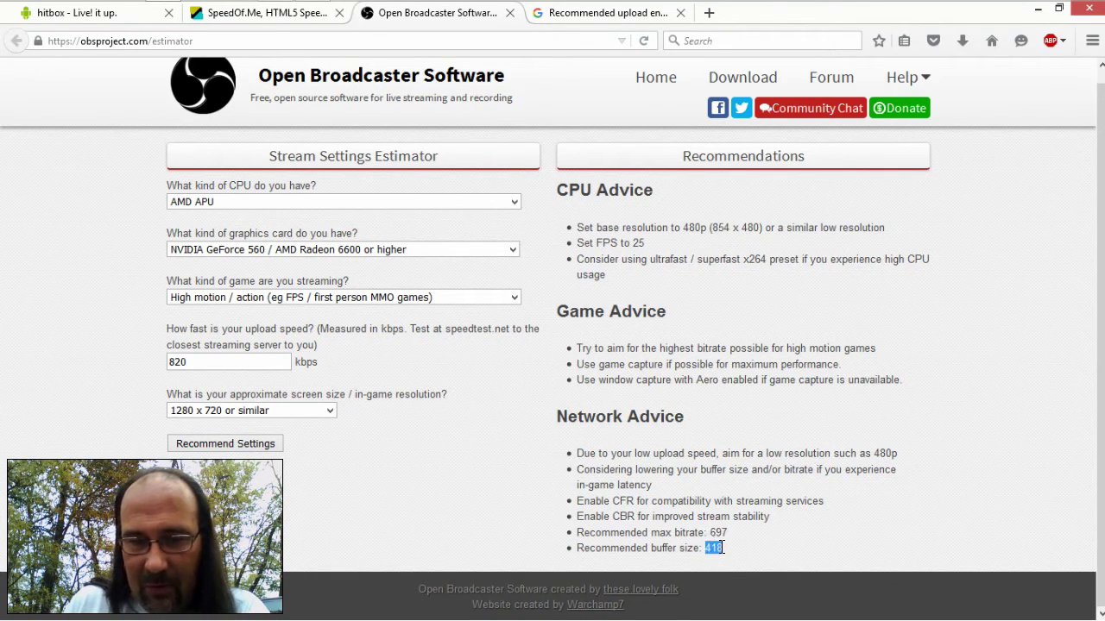
left_click(587, 553)
- Look at YouTube's Recommended upload encoding settings page and return to the OBS estimator page
mouse_move(575, 12)
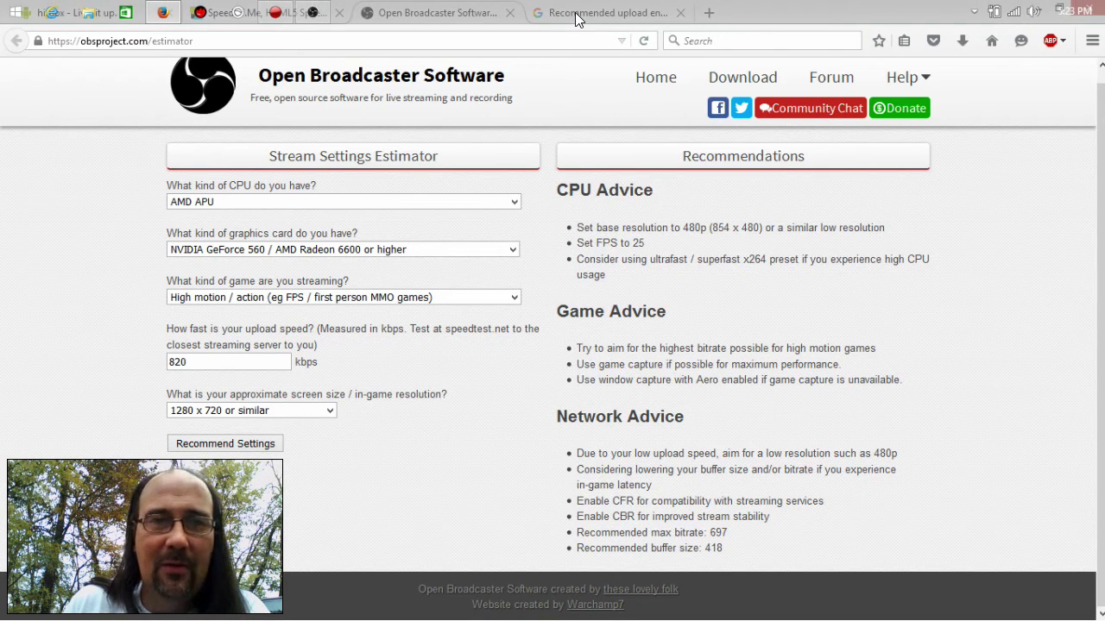
mouse_move(312, 12)
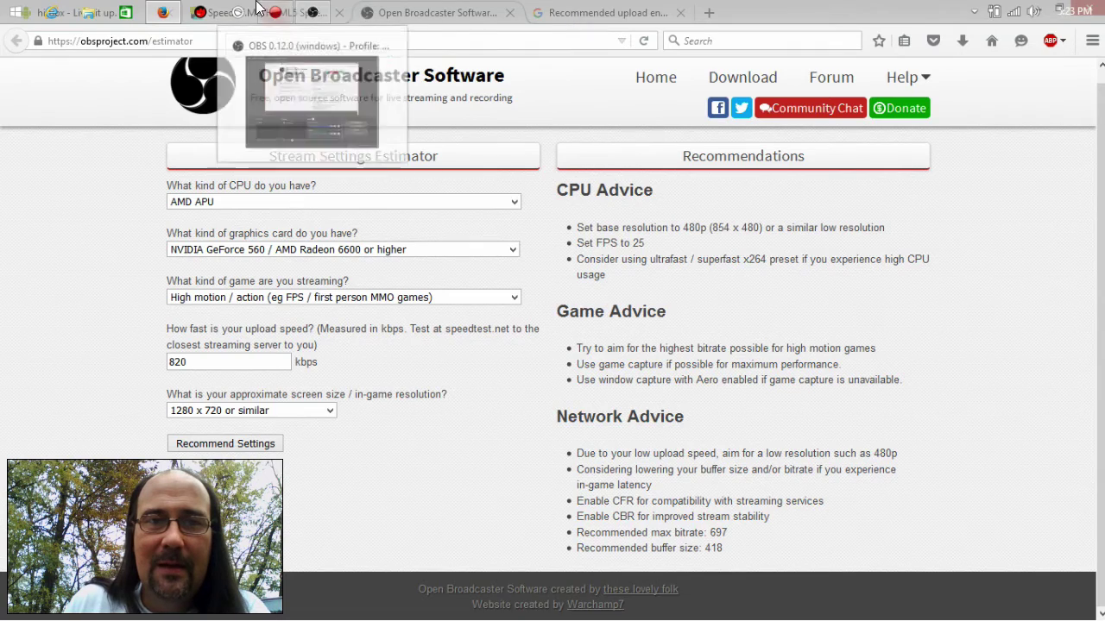
left_click(316, 158)
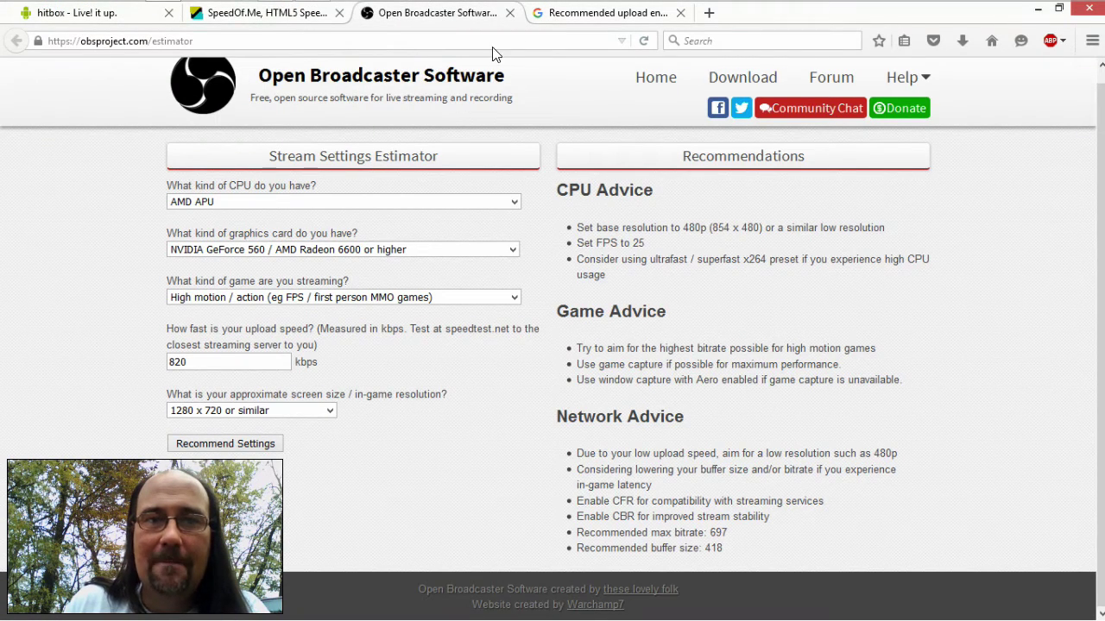
left_click(593, 17)
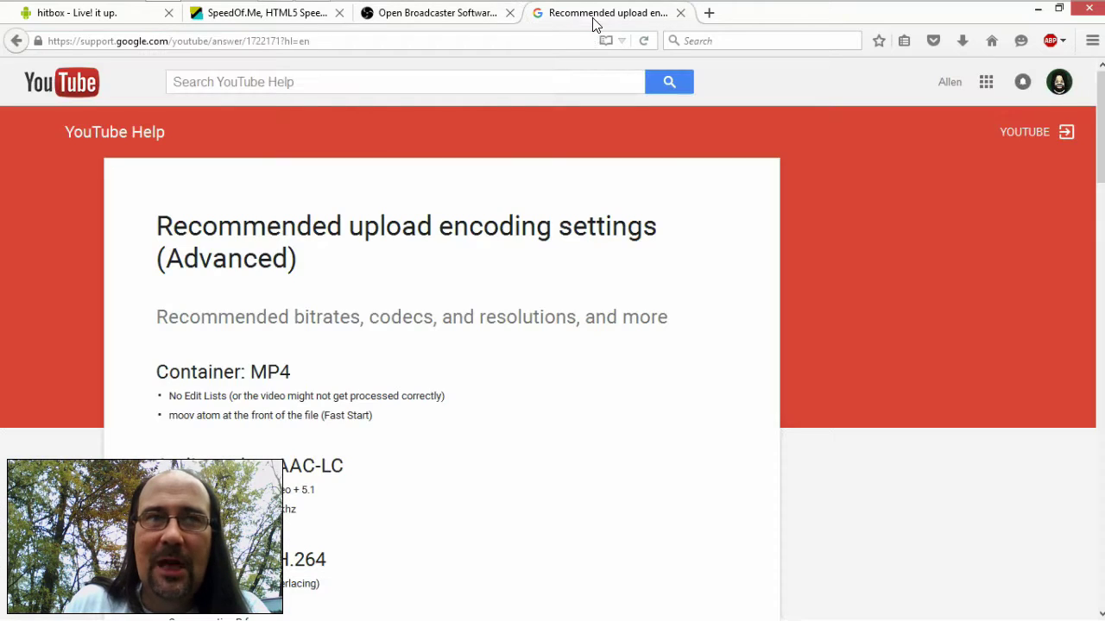
left_click(436, 19)
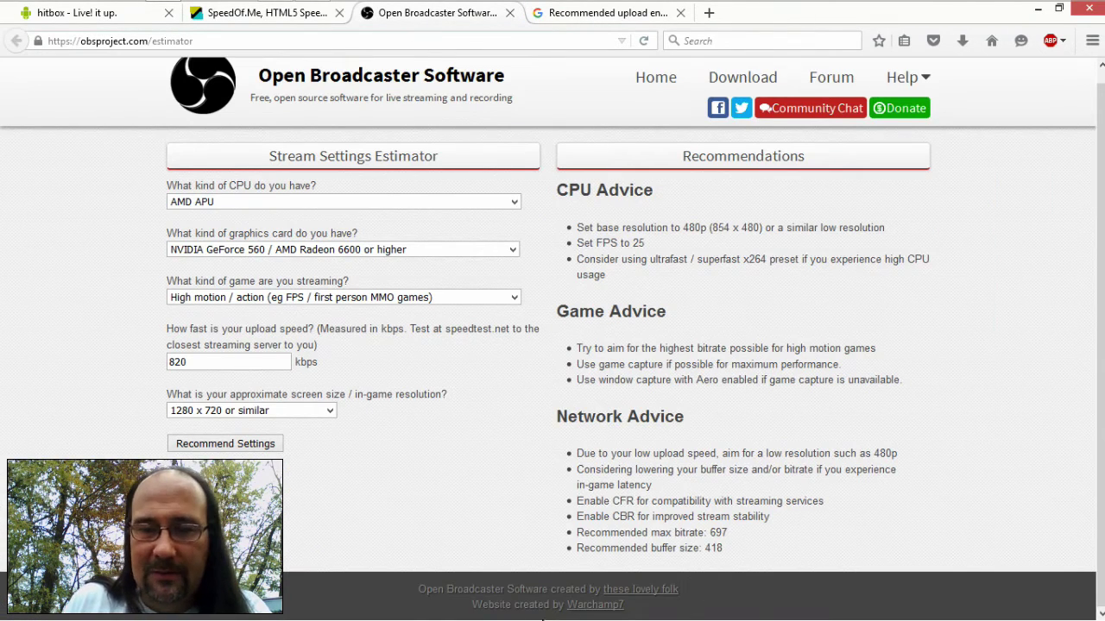
- Switch to OBS and set the streaming bitrate to 697
mouse_move(277, 12)
left_click(259, 95)
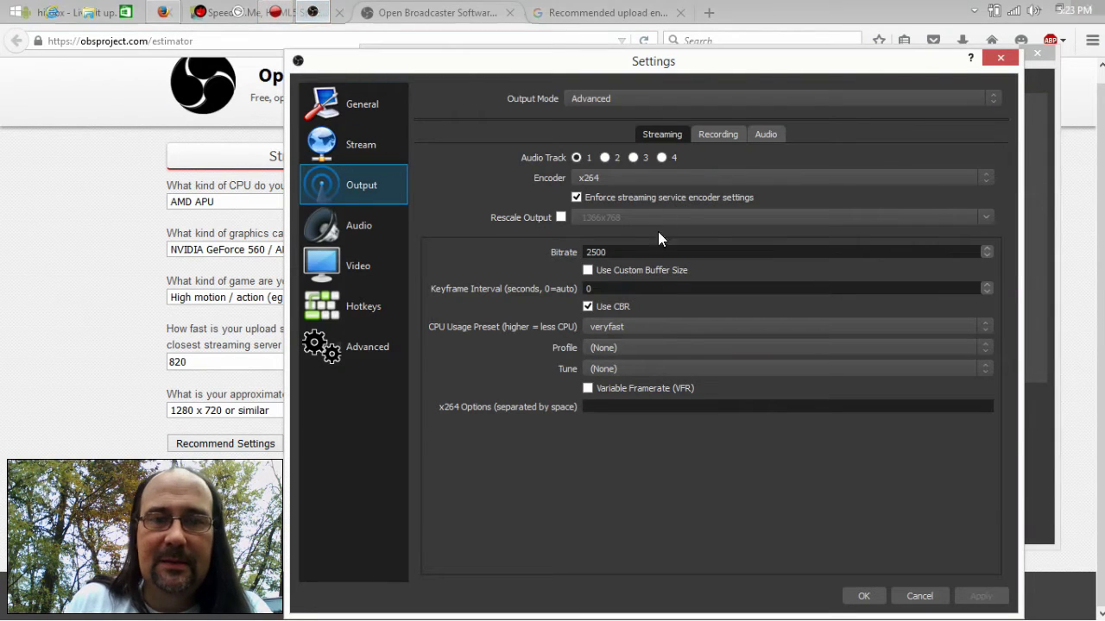
double_click(619, 252)
type("697")
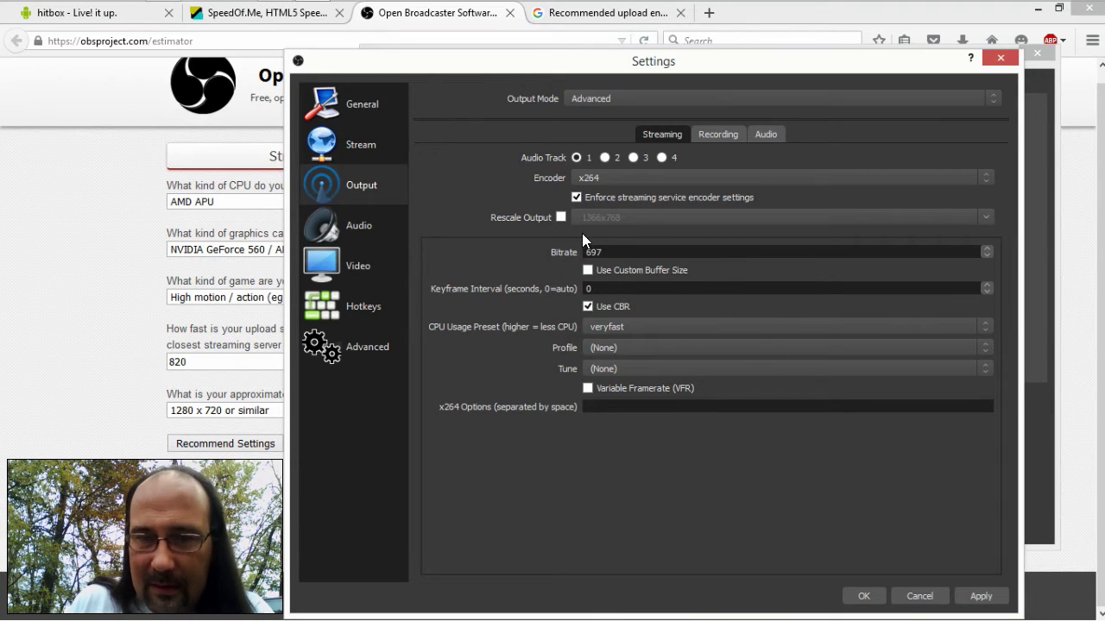
- Enable a custom buffer size of 419 for the streaming output, apply the settings and close the dialog
left_click(593, 269)
left_click(593, 269)
left_click(592, 270)
double_click(632, 290)
type("419")
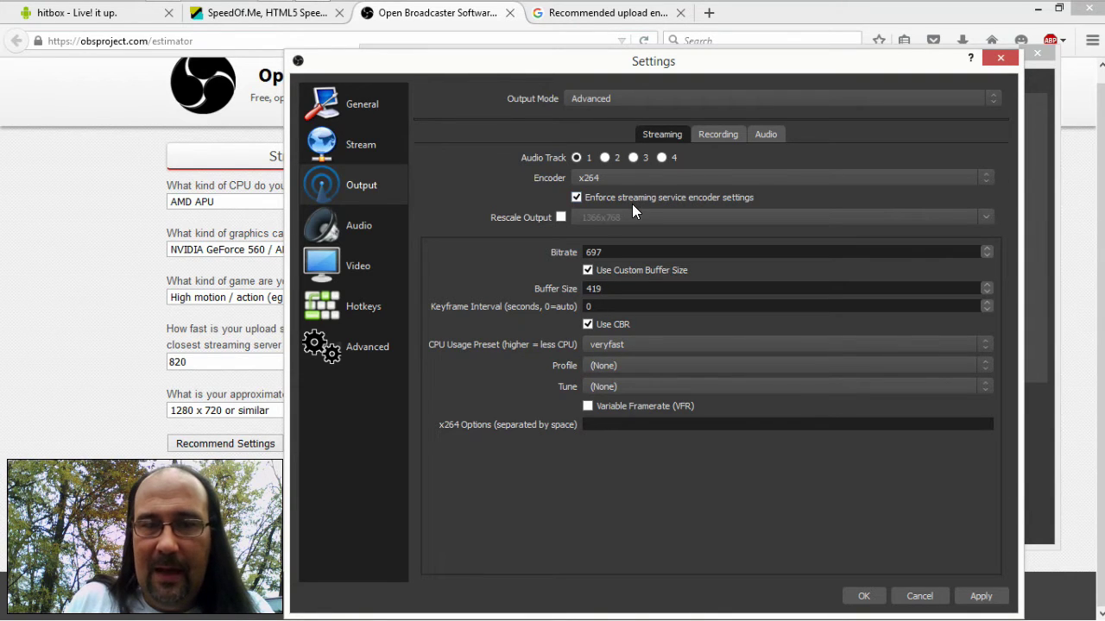
left_click(980, 595)
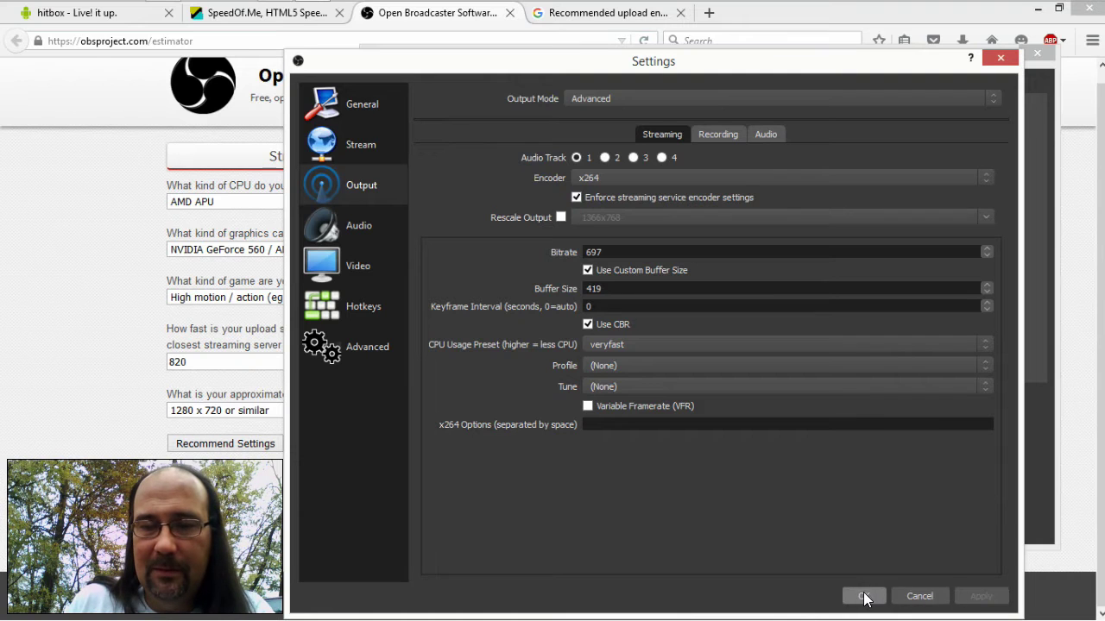
left_click(863, 596)
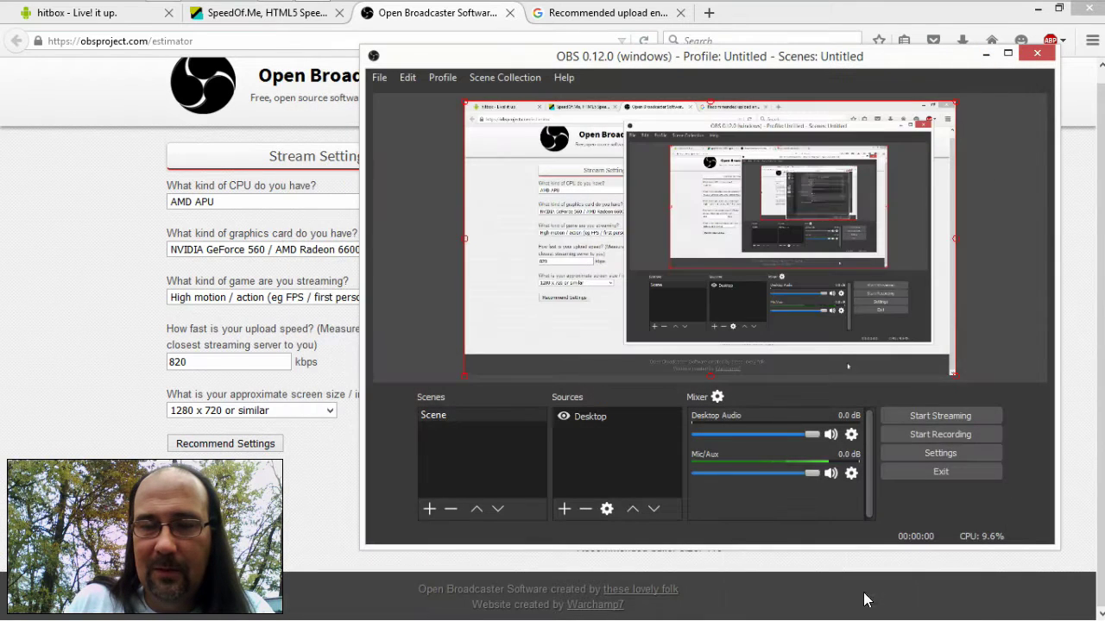
- Start streaming from OBS and switch to the hitbox live stream settings page in Firefox
left_click(920, 416)
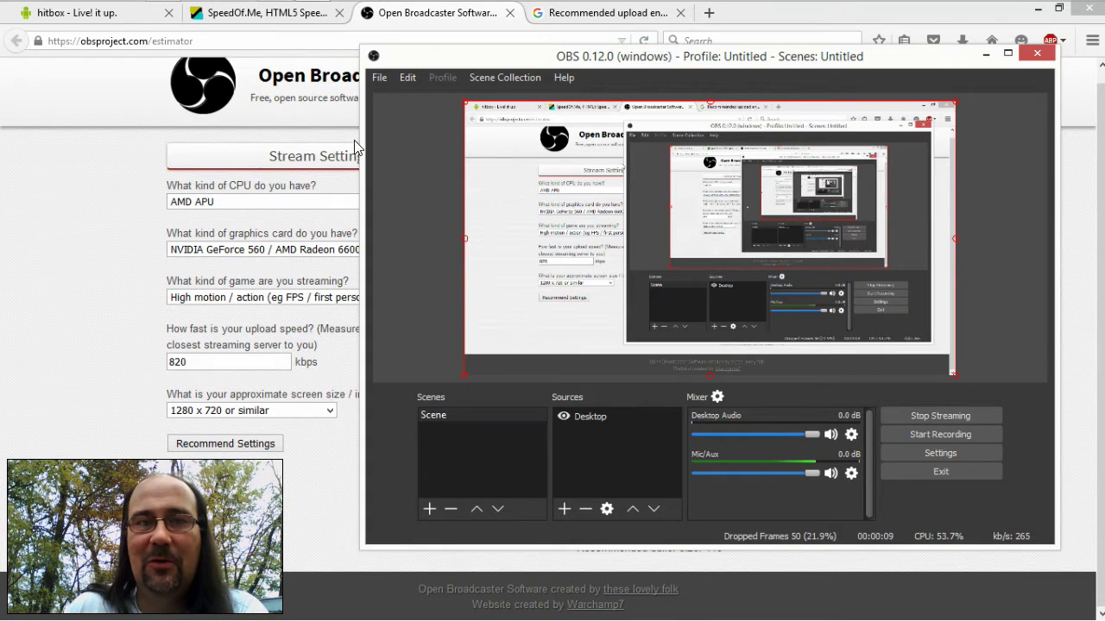
left_click(107, 17)
left_click(107, 18)
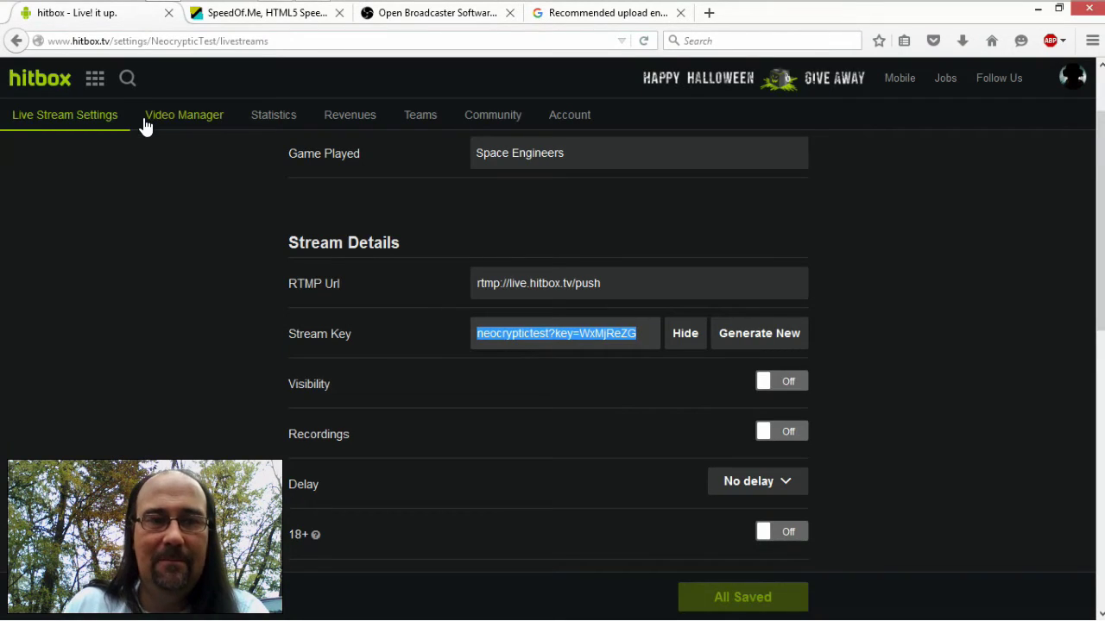
- Try to open the hitbox channel dashboard from the account options, and close its window
scroll(216, 161, "up", 2)
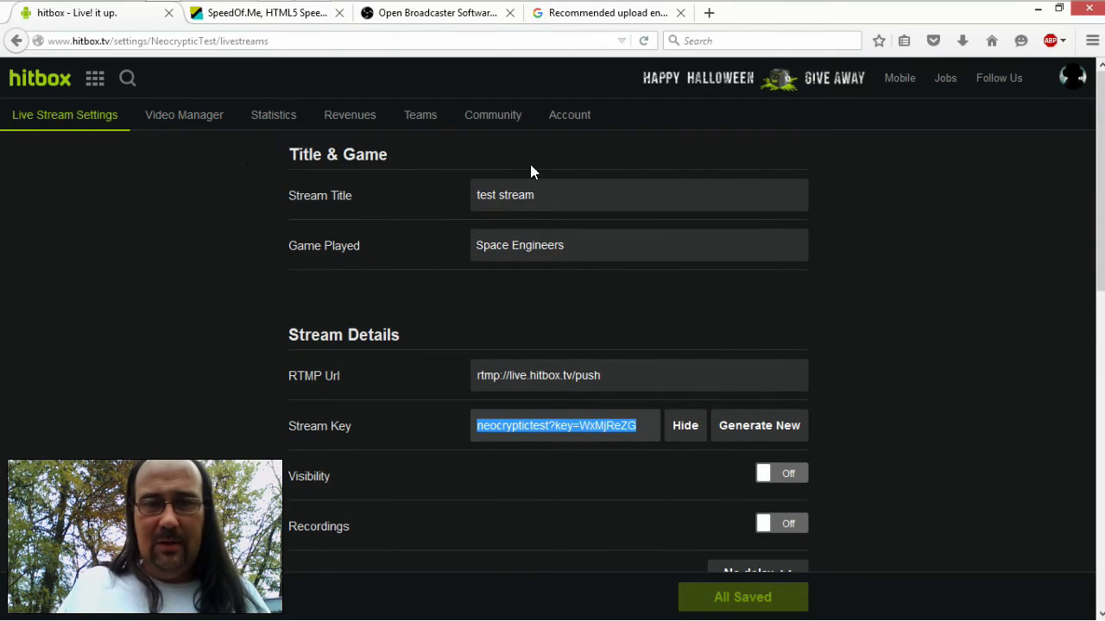
left_click(1073, 78)
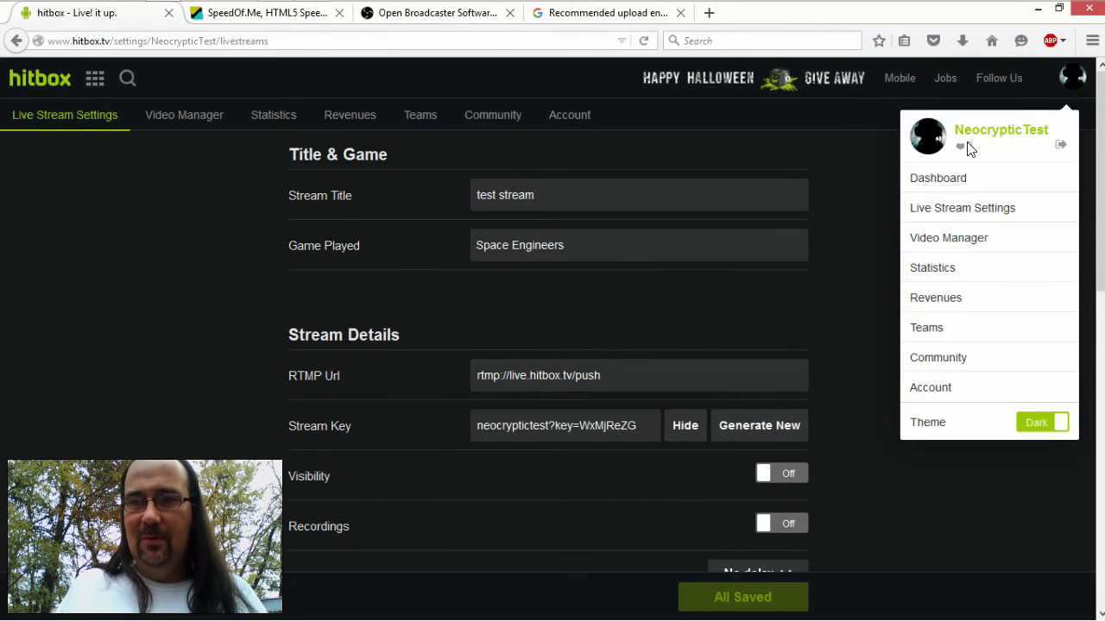
left_click(947, 164)
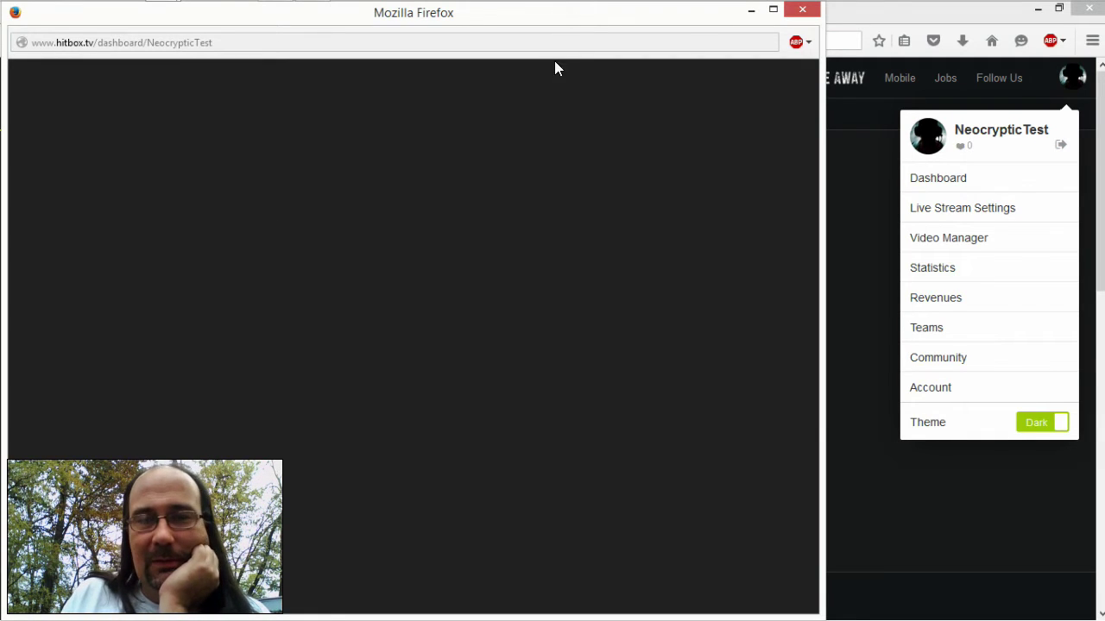
left_click(798, 17)
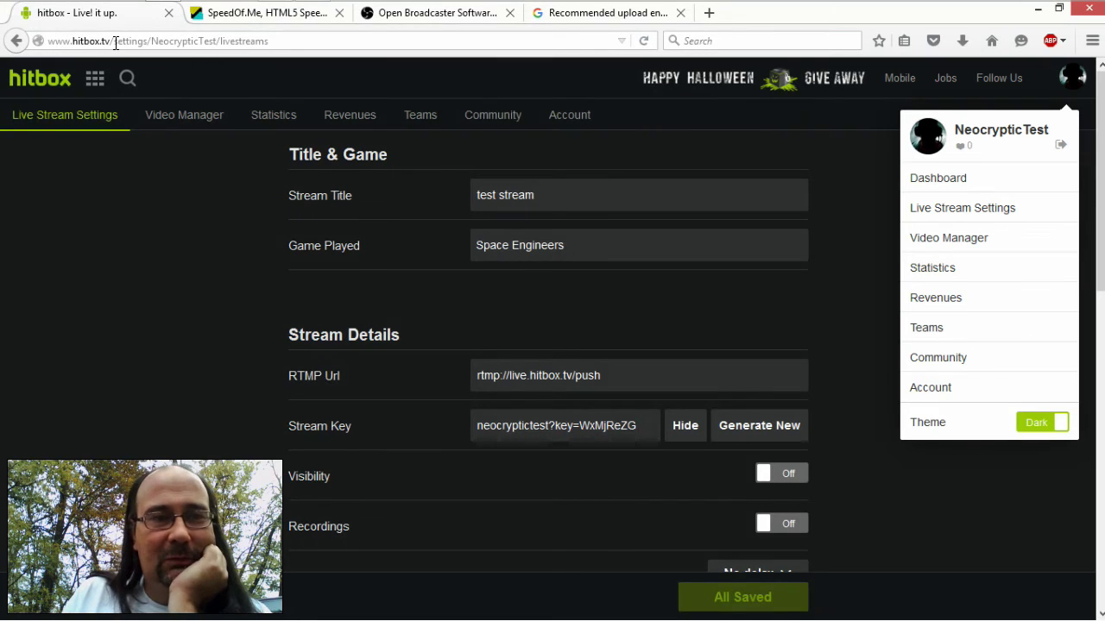
left_click_drag(114, 43, 395, 44)
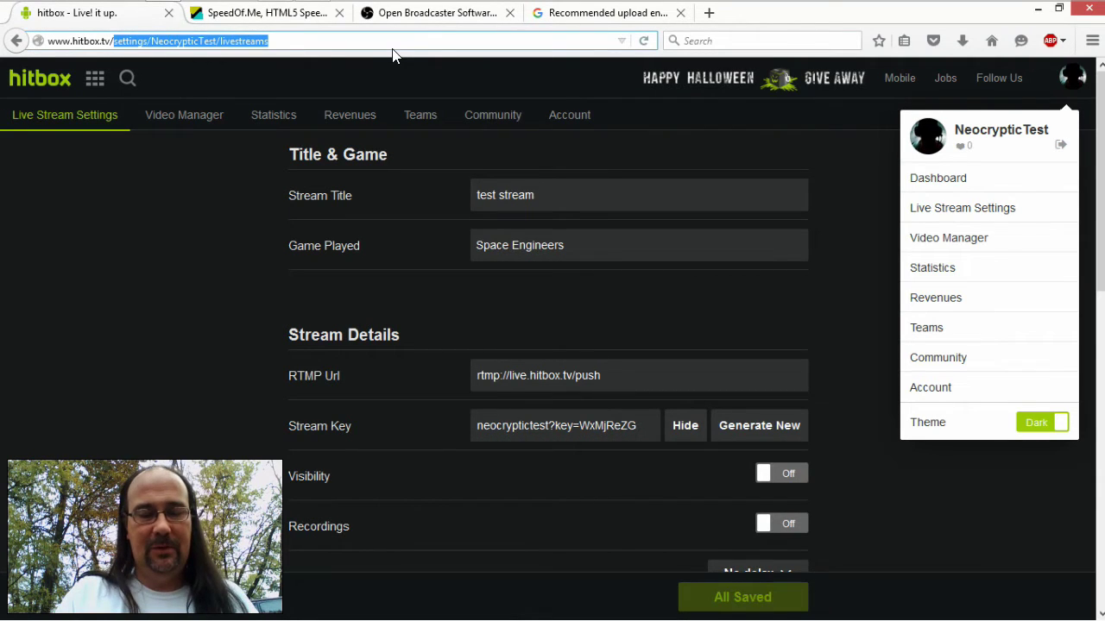
type("neocryptictest")
key("Return")
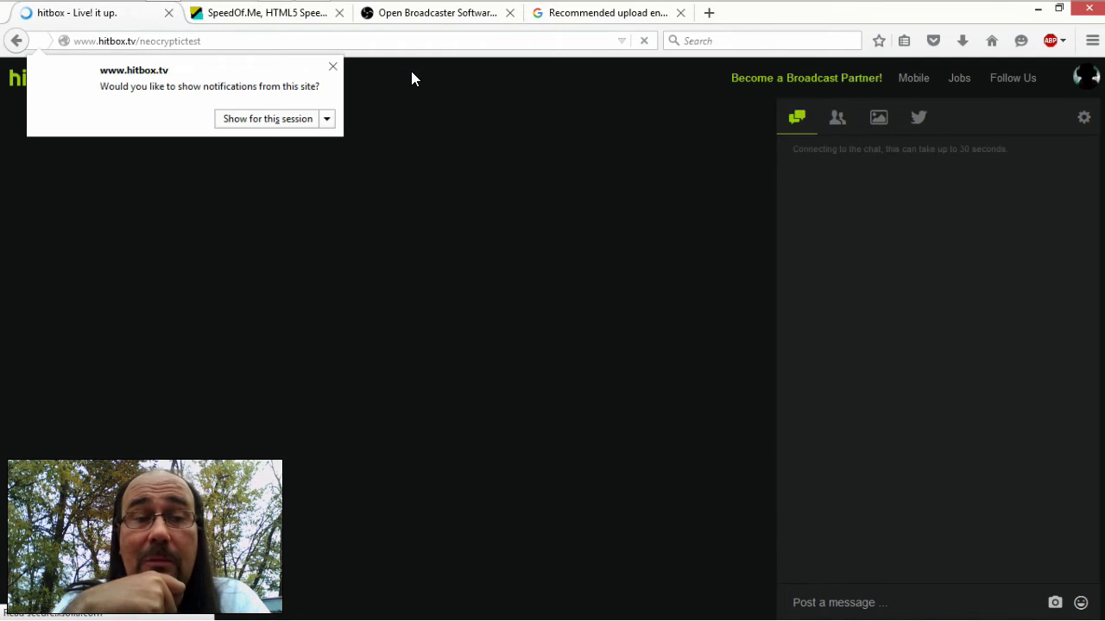
left_click(293, 128)
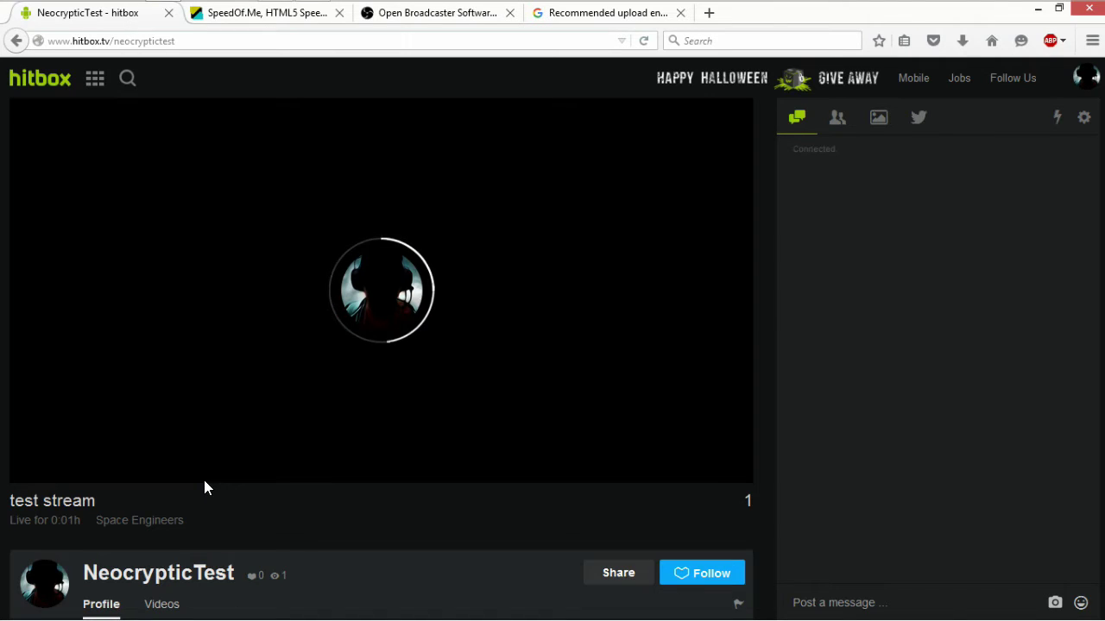
- Check the channel's video player and the streaming status in OBS, and return to the channel page in Firefox
mouse_move(215, 507)
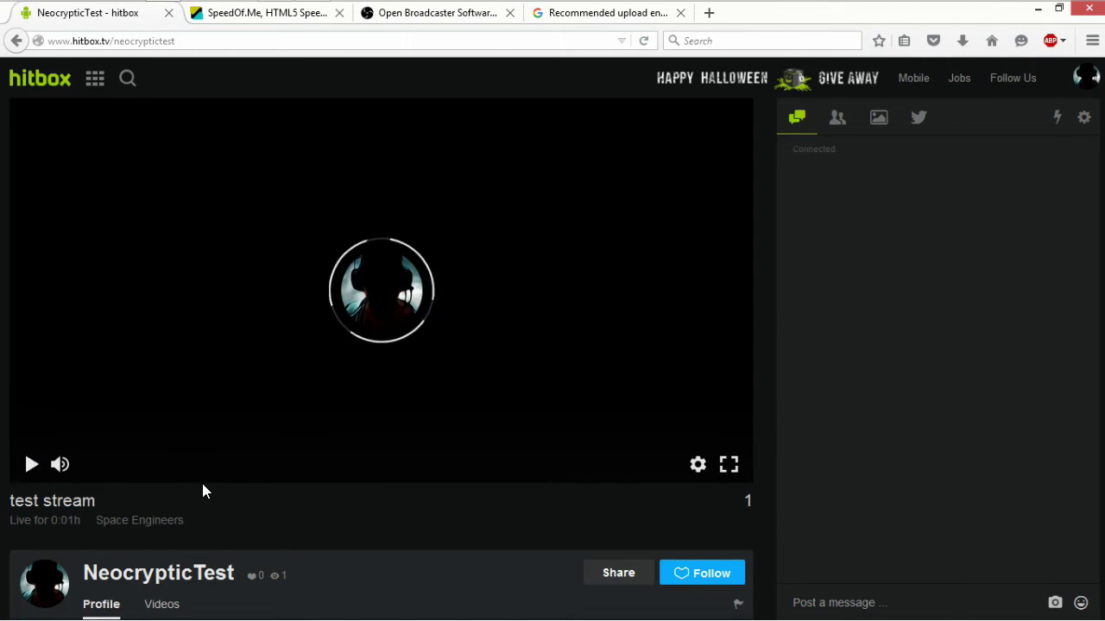
mouse_move(65, 466)
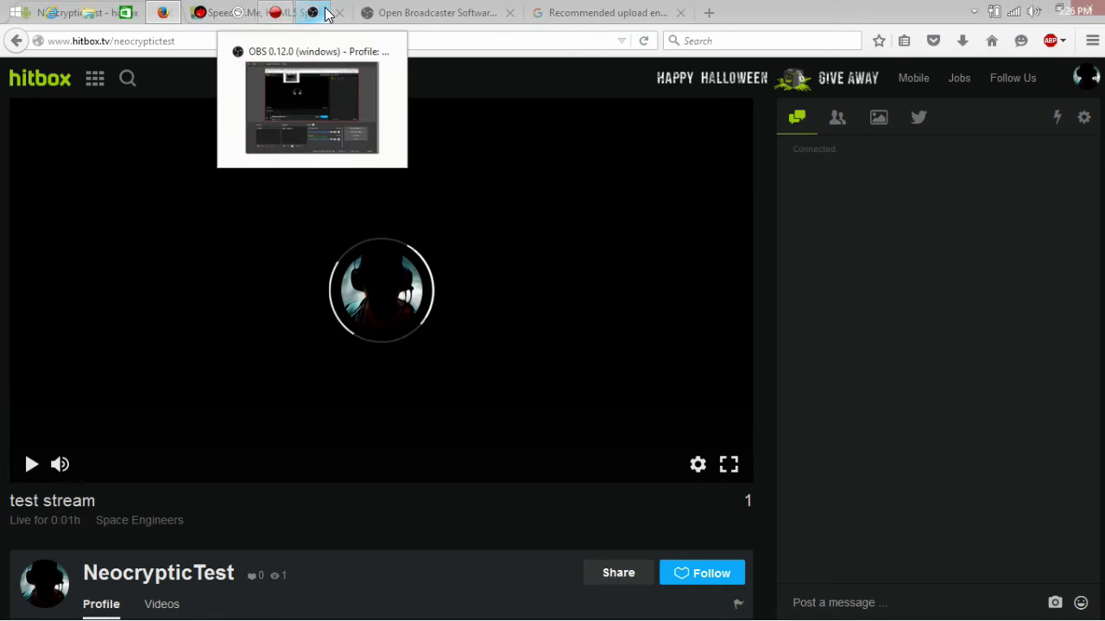
left_click(325, 12)
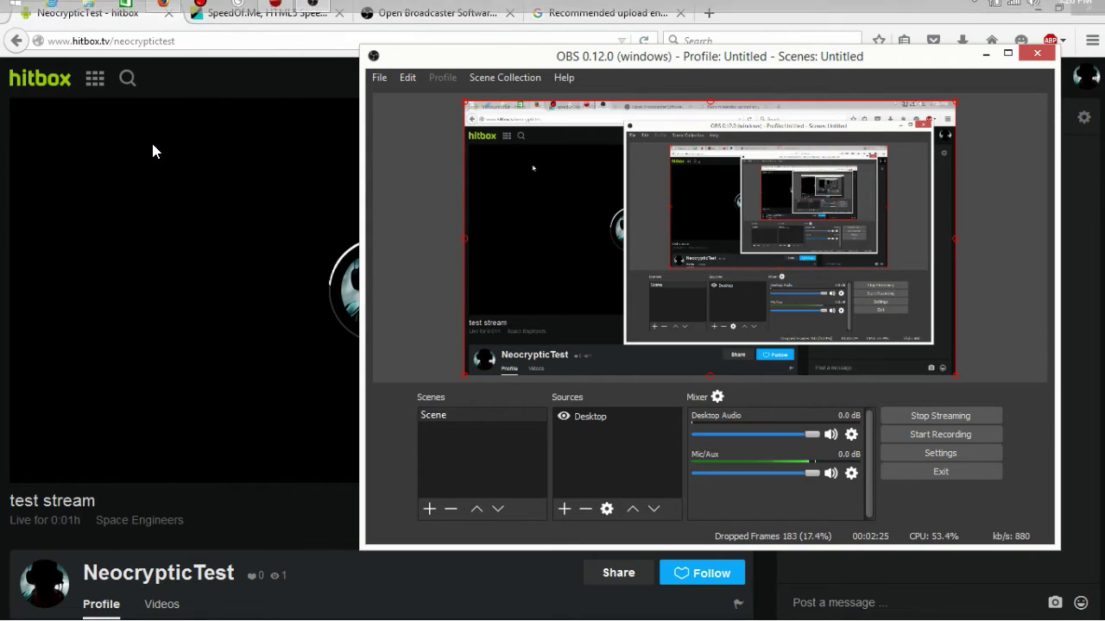
left_click(180, 80)
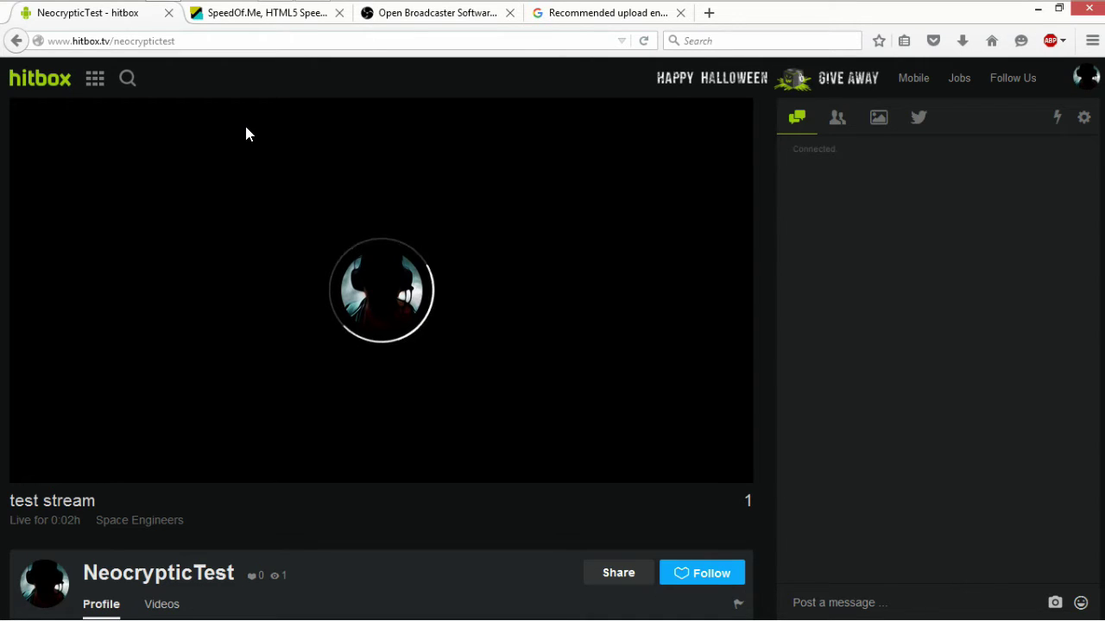
- Close the hitbox channel page, return to OBS and open its settings
left_click(169, 13)
left_click(1039, 14)
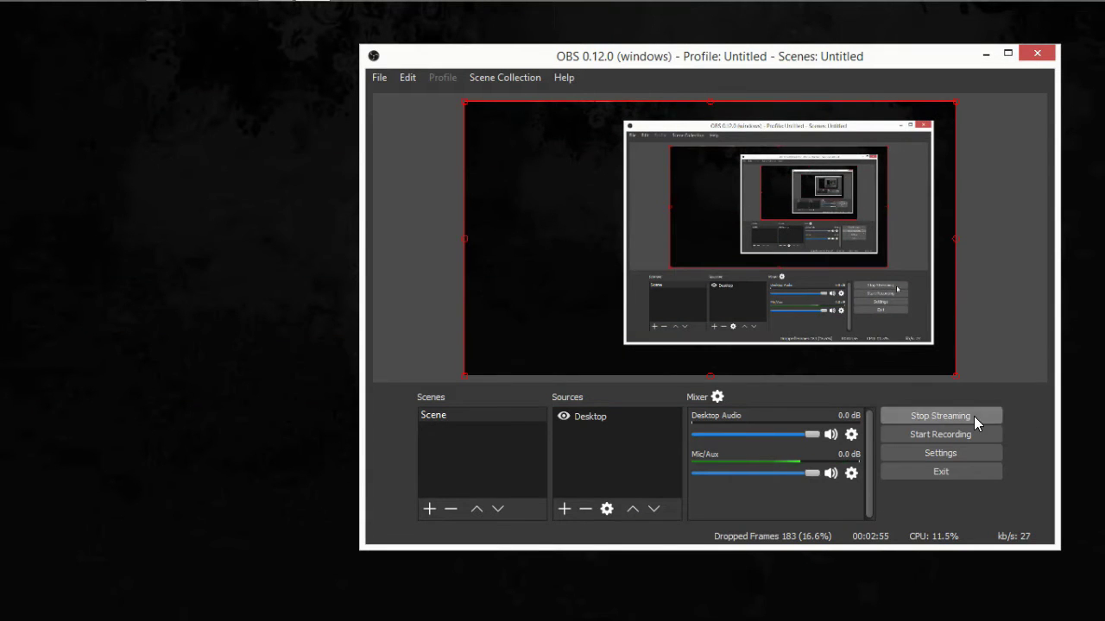
left_click(947, 462)
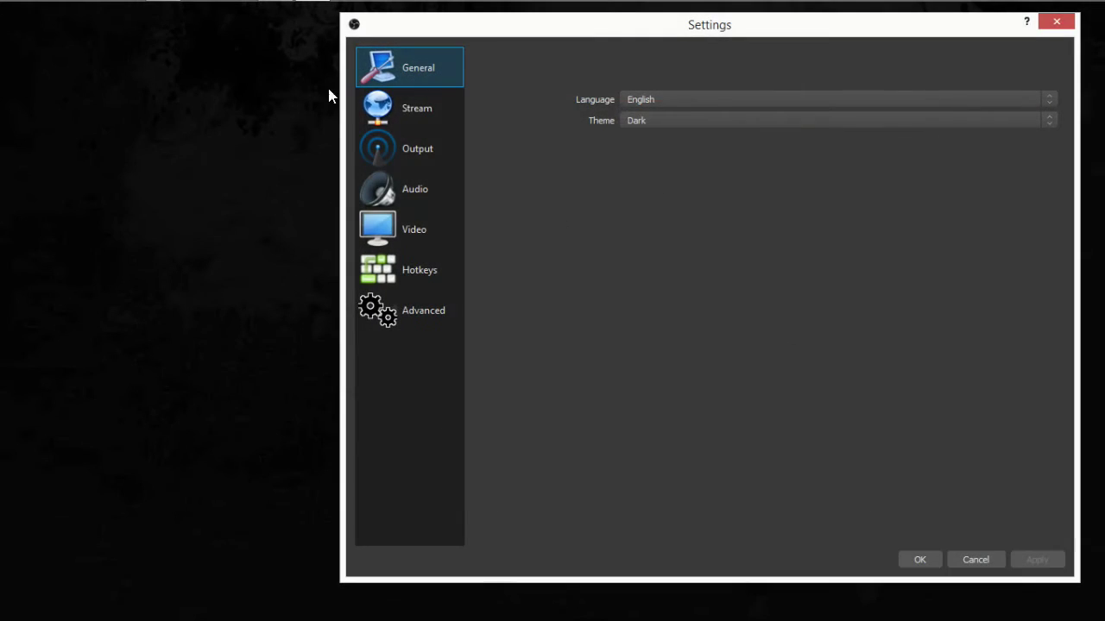
- Review the available streaming services and stream types in the Stream settings
left_click(404, 109)
left_click(701, 102)
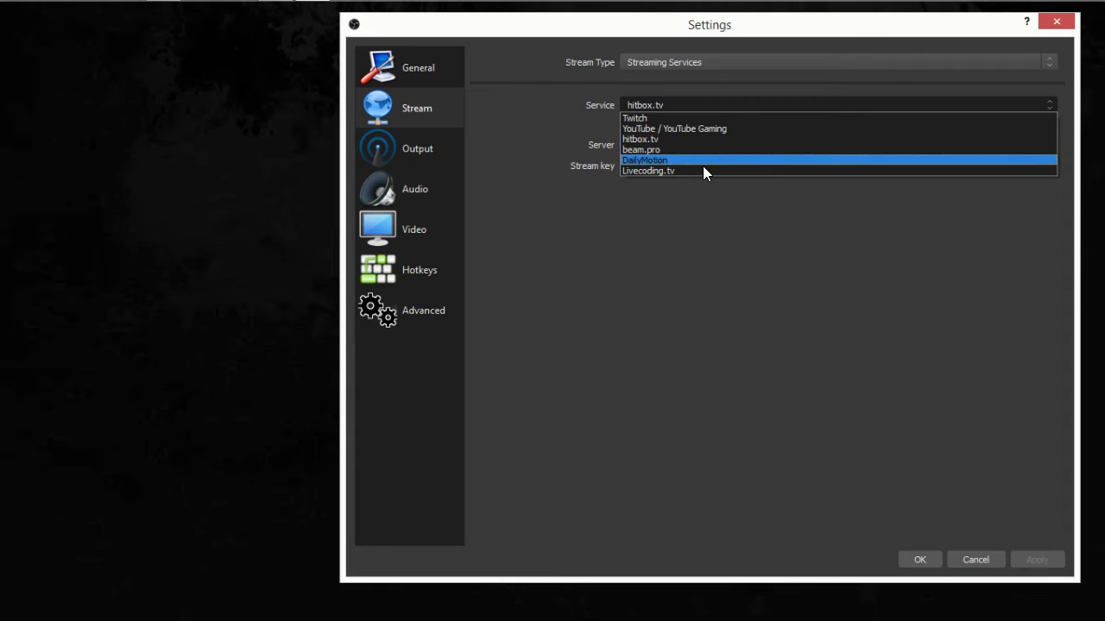
left_click(591, 223)
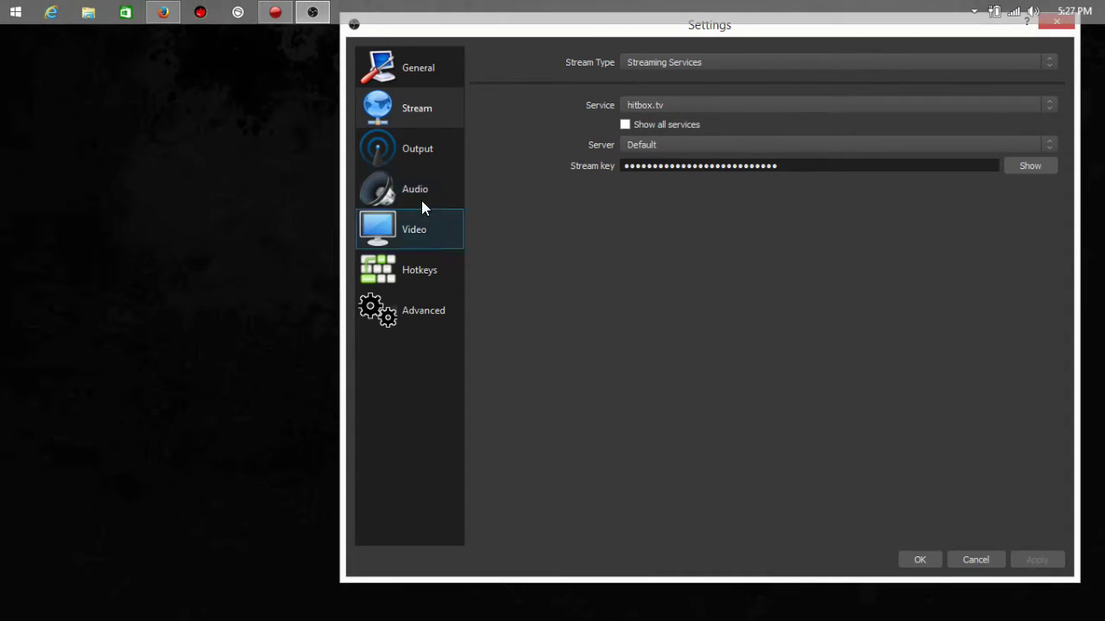
left_click(694, 62)
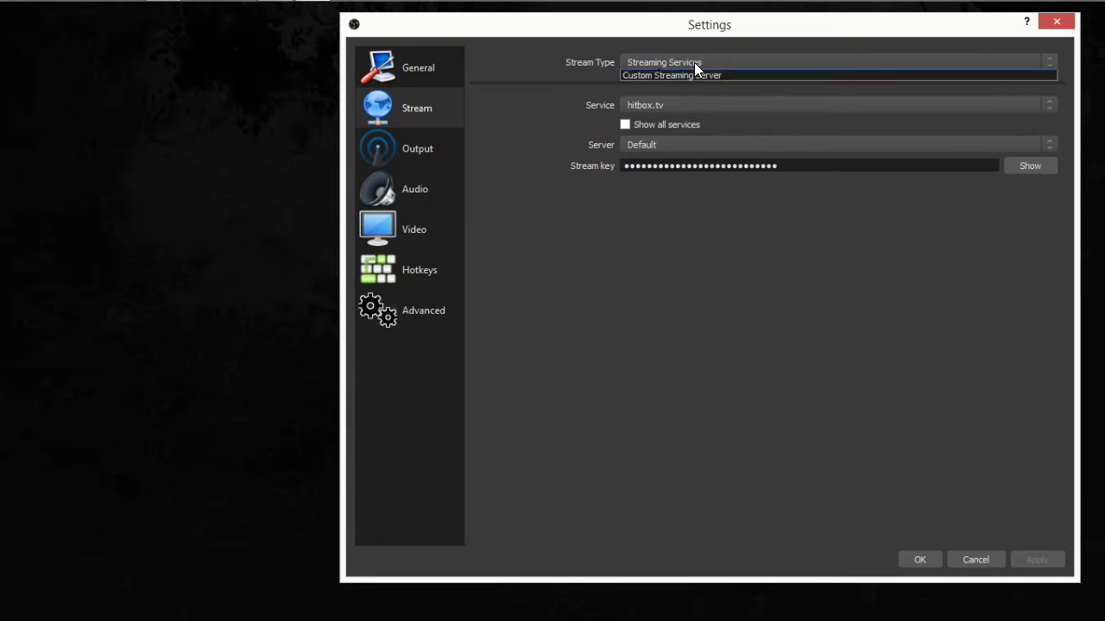
left_click(694, 62)
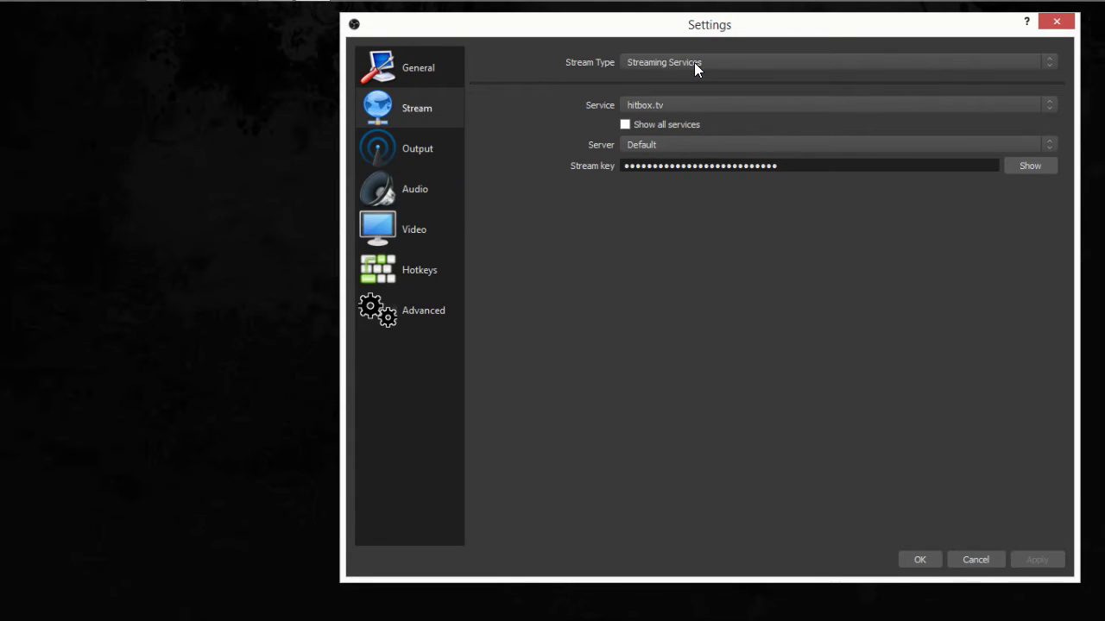
- Set the recording format to mp4 in the advanced output settings
left_click(434, 160)
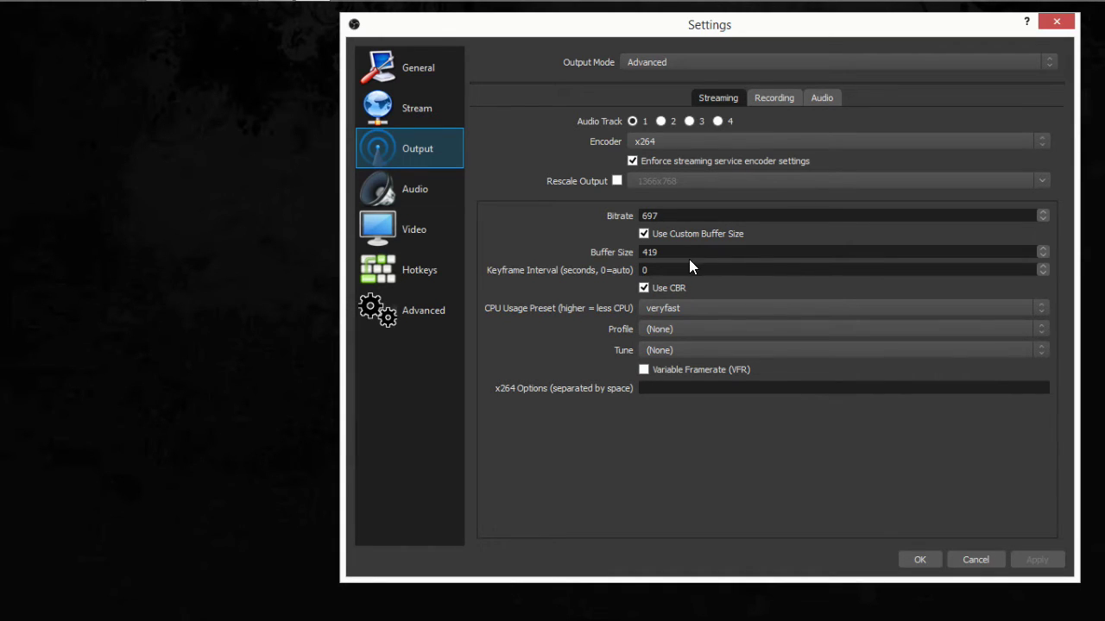
left_click(775, 98)
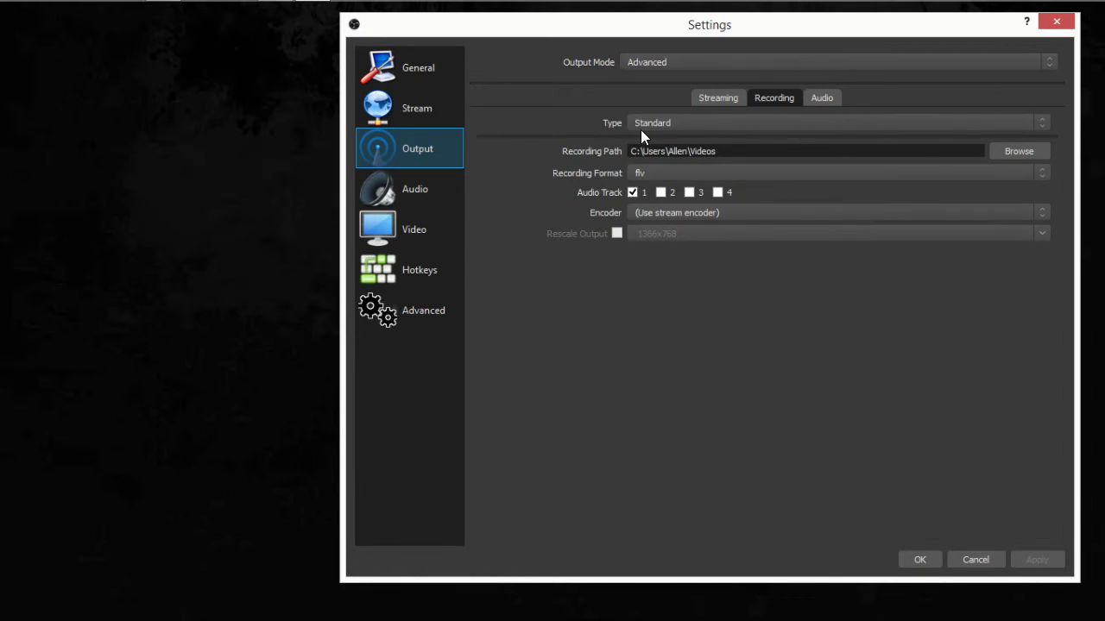
left_click(696, 171)
left_click(695, 171)
left_click(667, 176)
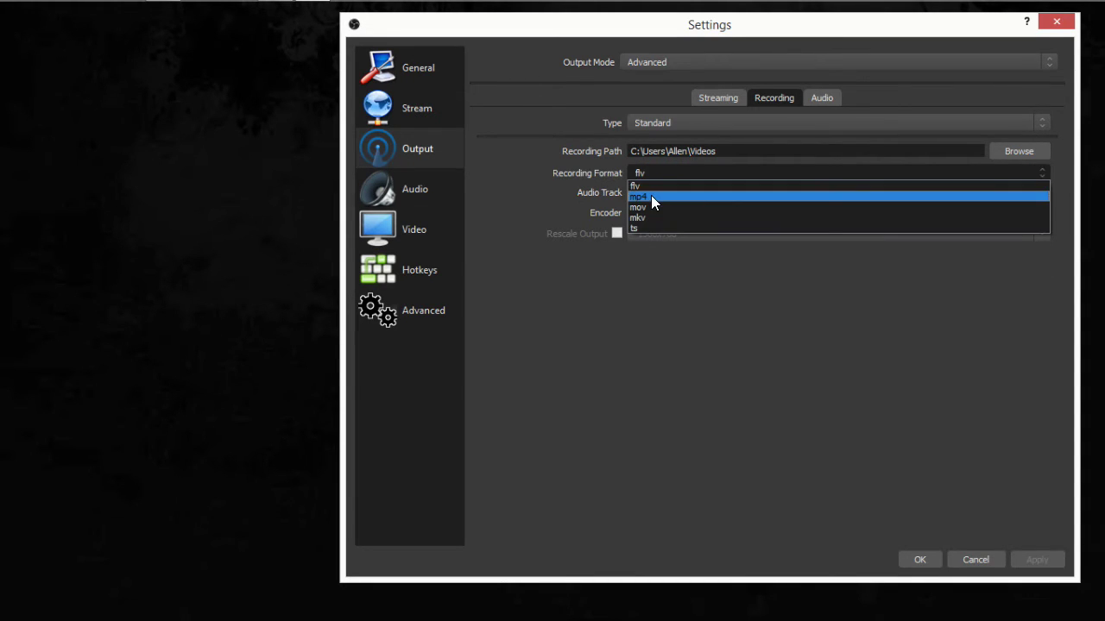
left_click(651, 196)
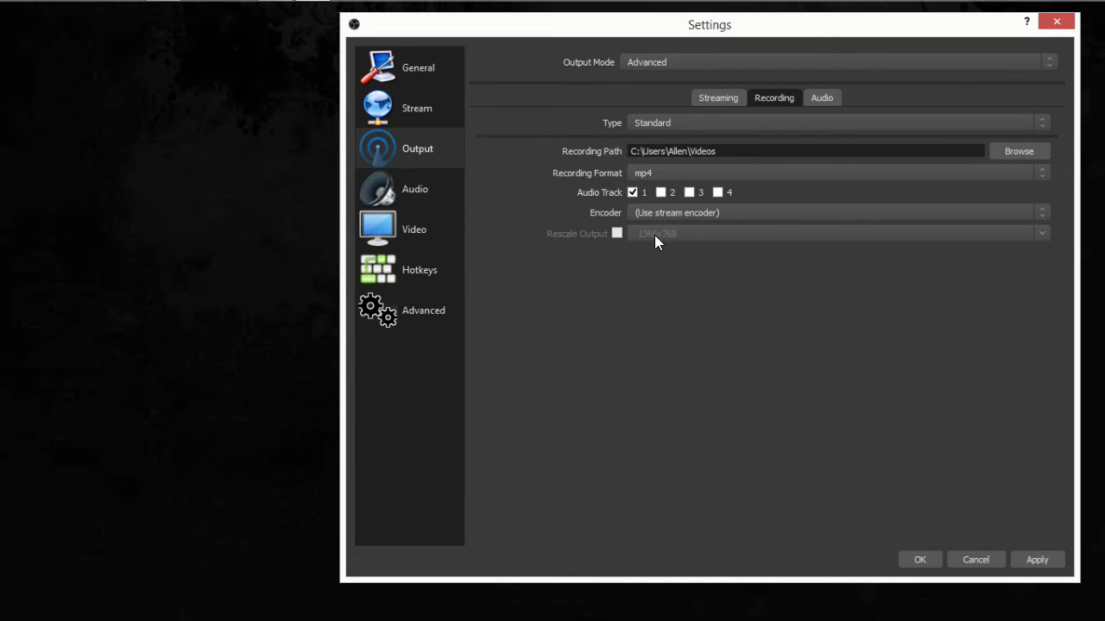
- Set the recording encoder to AMD Video Coding Engine H.264 Encoder (Media Foundation) and review its bitrate and advanced options
left_click(675, 214)
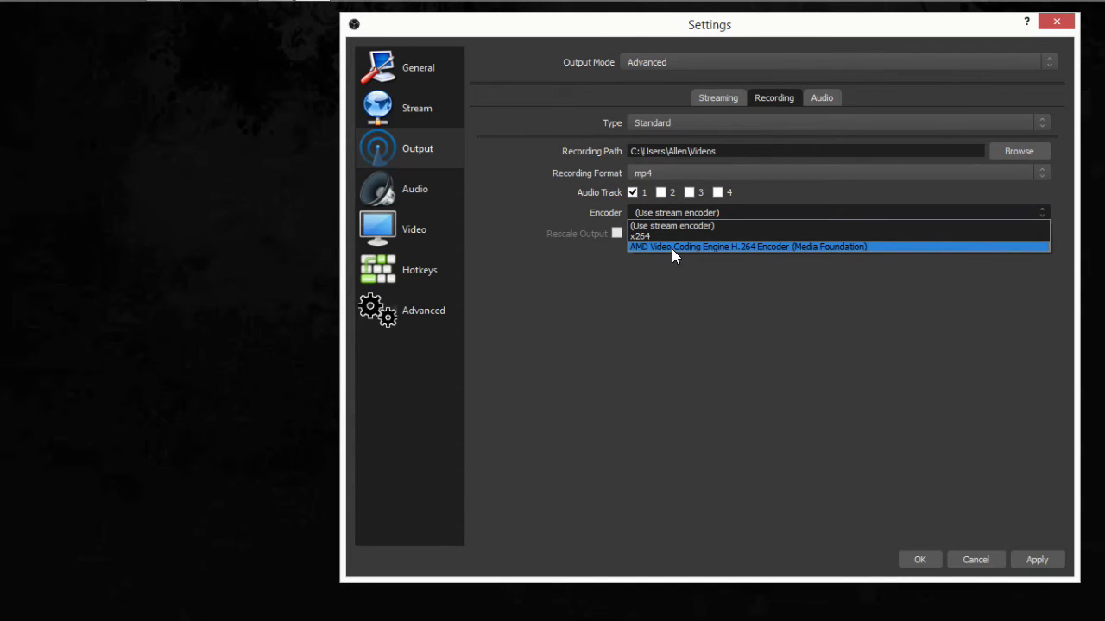
left_click(673, 247)
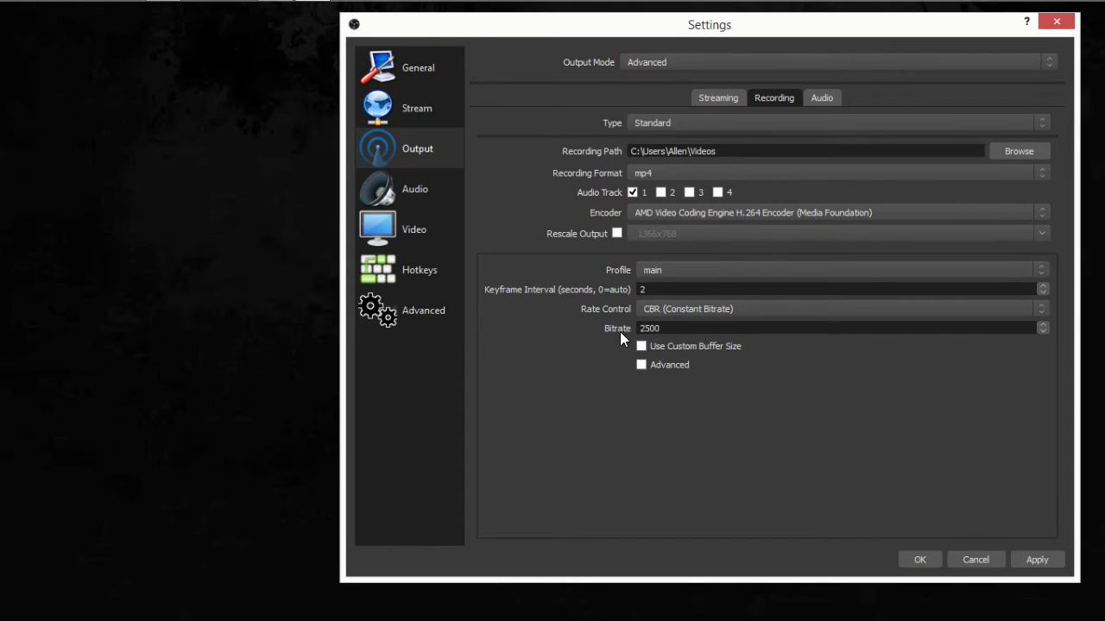
left_click_drag(668, 329, 598, 331)
left_click(640, 364)
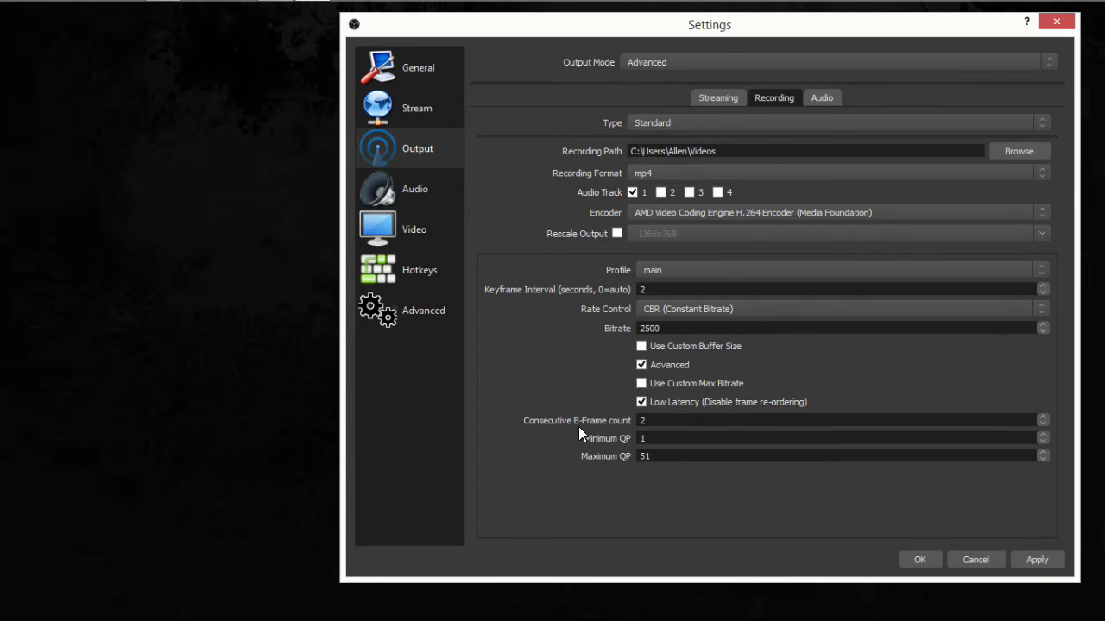
left_click(641, 365)
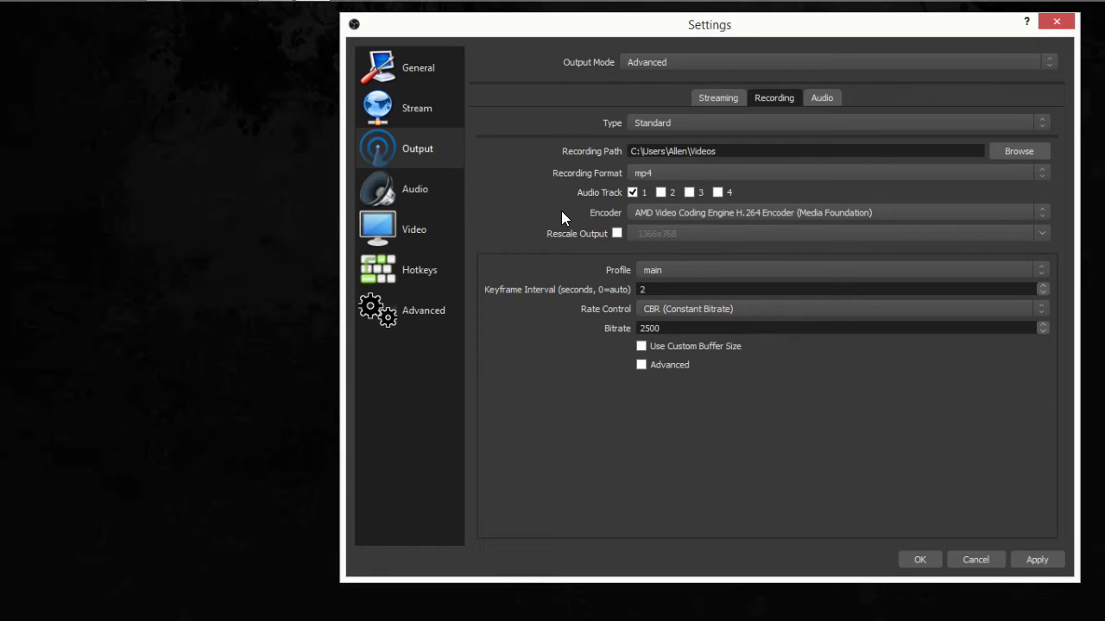
left_click(616, 234)
double_click(672, 230)
left_click(1042, 233)
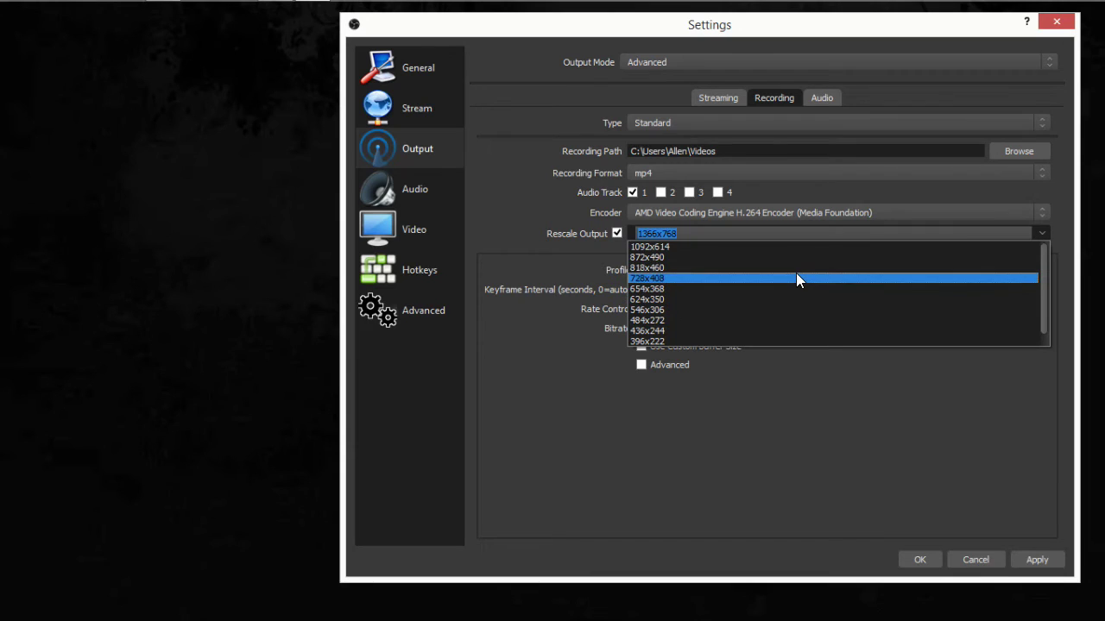
scroll(796, 273, "down", 1)
scroll(795, 272, "up", 1)
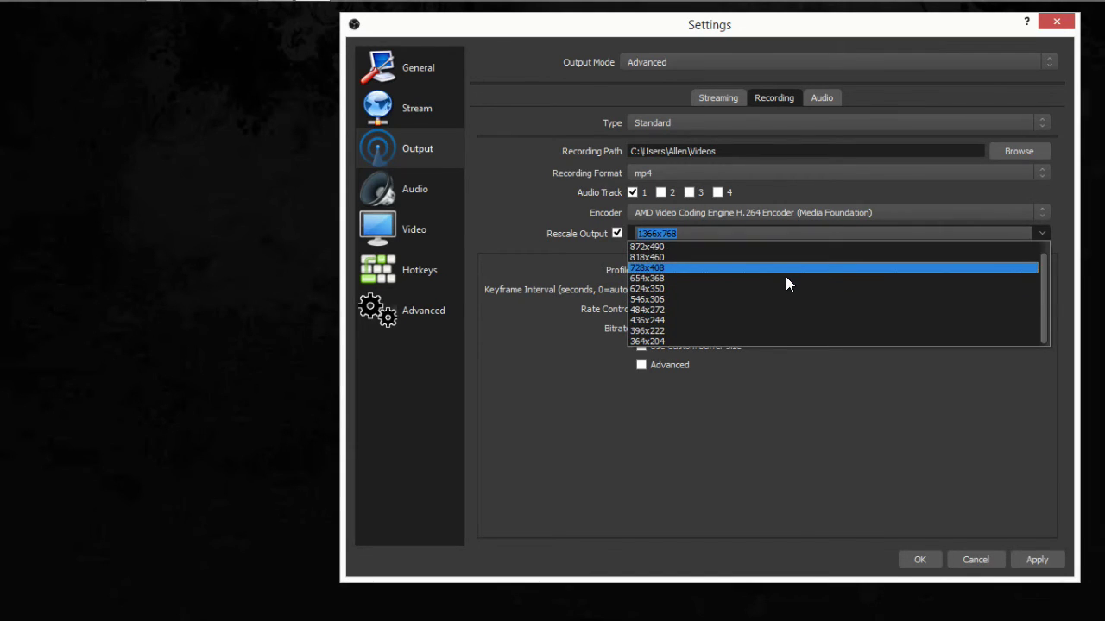
left_click(617, 233)
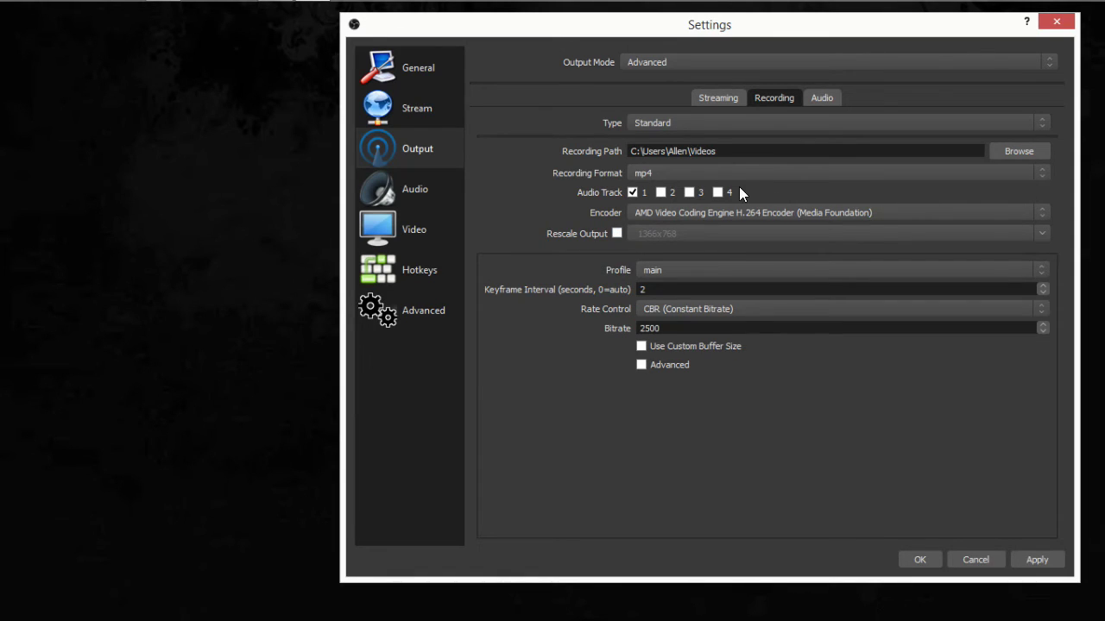
- Review the recording type and rescale the recording output to 1280x720
left_click(701, 123)
left_click(703, 122)
left_click(616, 233)
double_click(677, 233)
type("1280x720")
- Set the audio bitrate of output Track 1 to 192
left_click(822, 97)
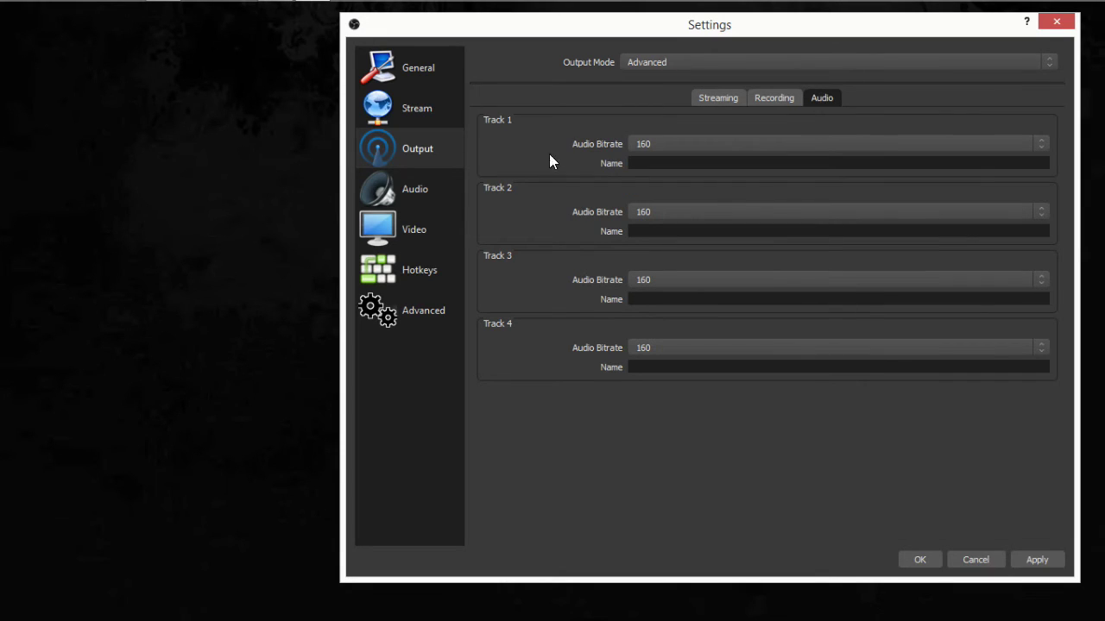
left_click(646, 144)
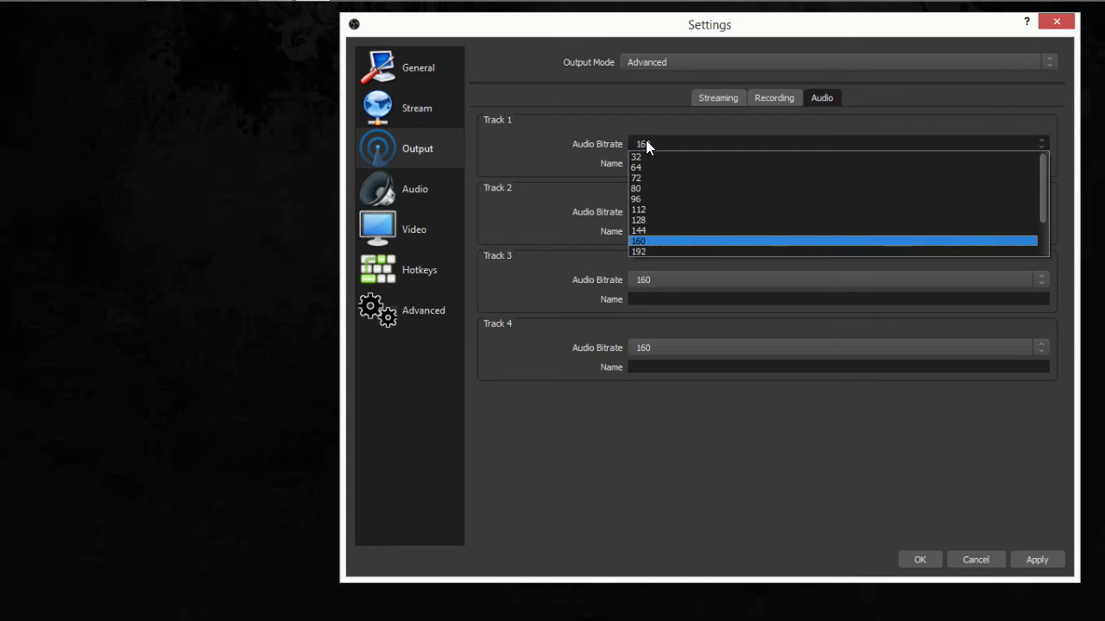
scroll(651, 238, "down", 2)
scroll(653, 233, "up", 1)
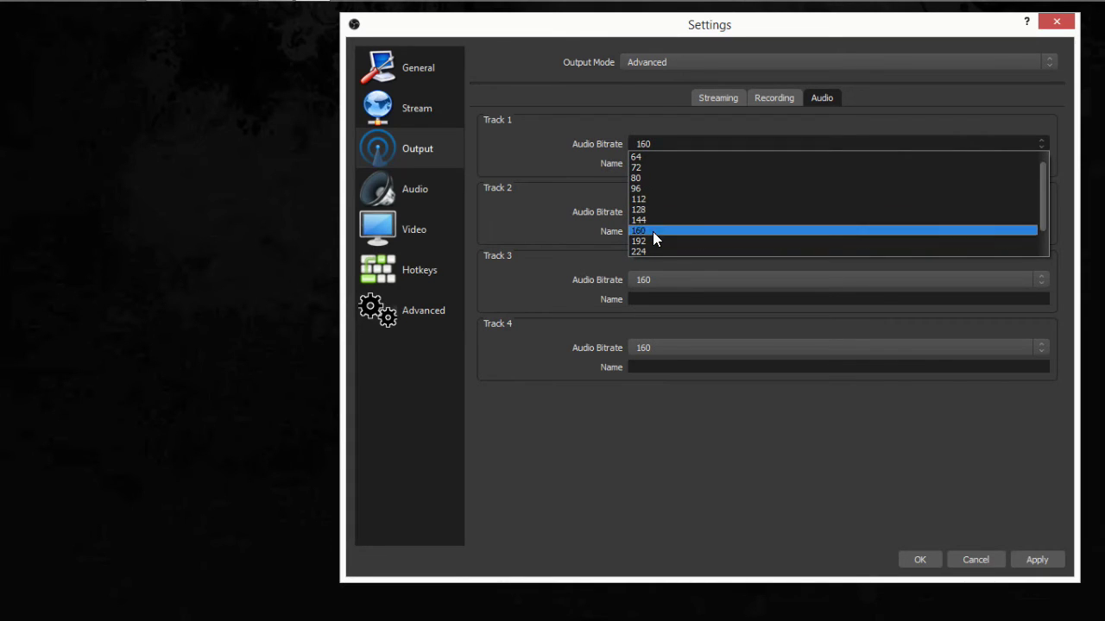
left_click(651, 239)
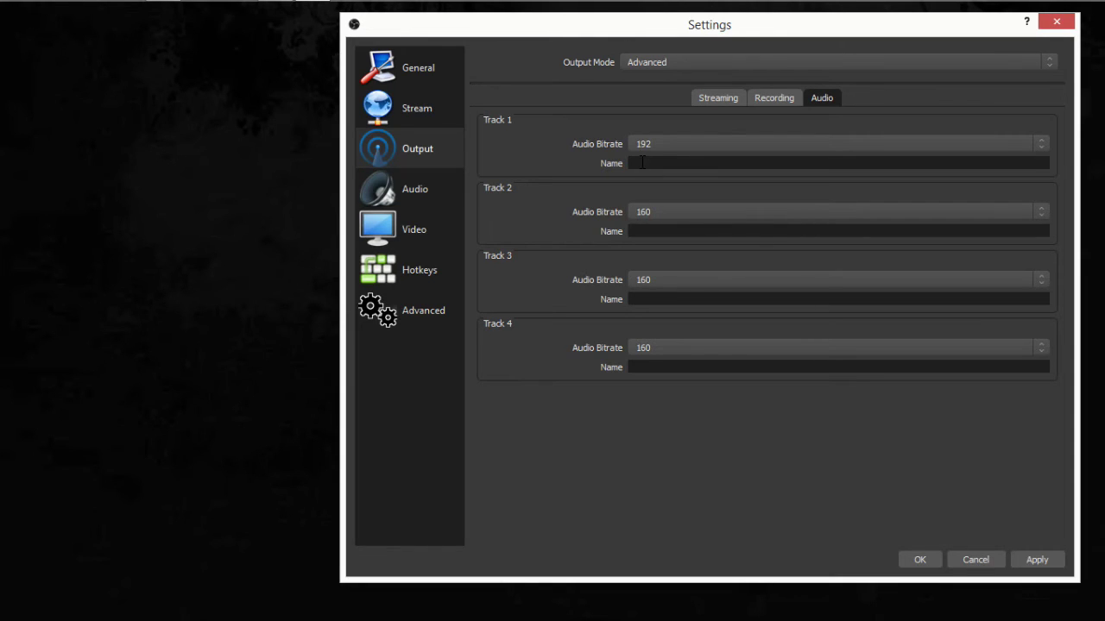
- Set the audio bitrate of Tracks 2, 3 and 4 to 192 and apply the output settings
left_click(646, 213)
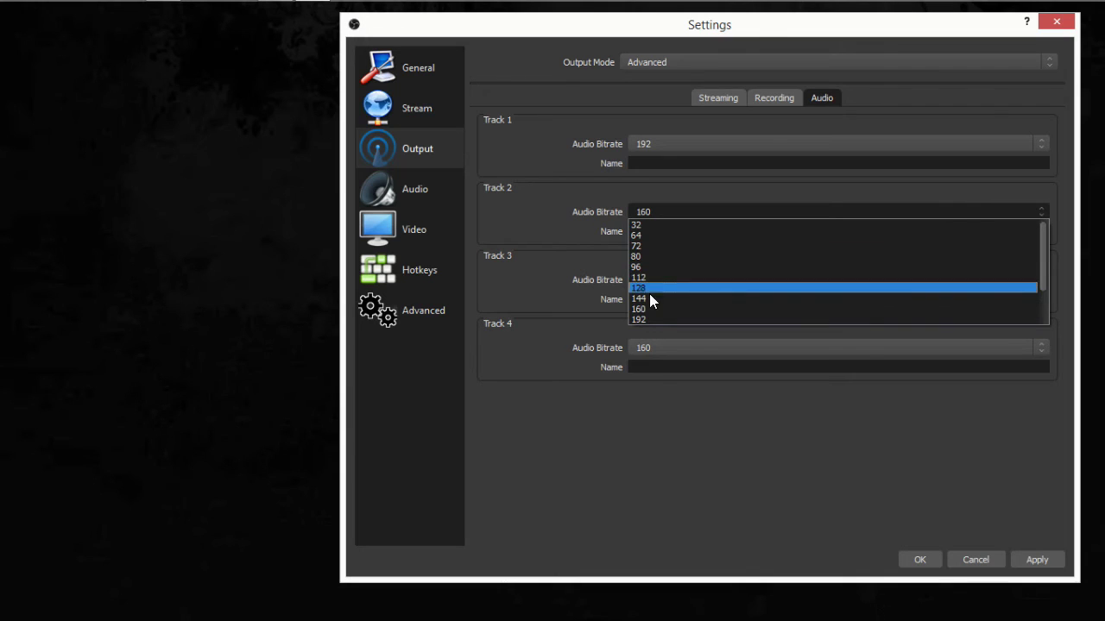
left_click(654, 320)
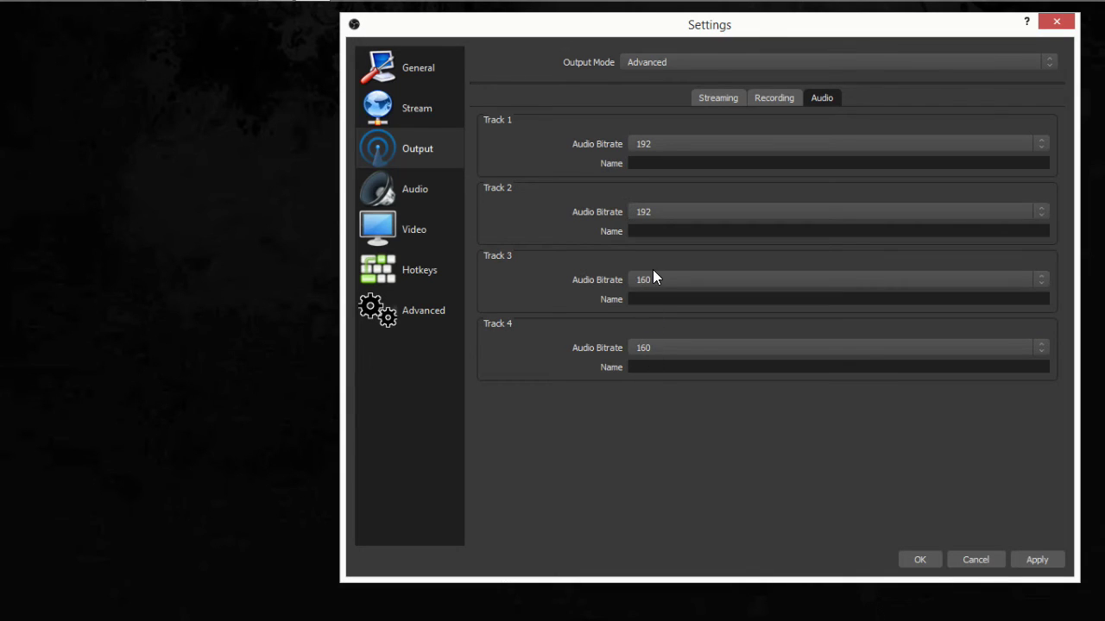
left_click(656, 279)
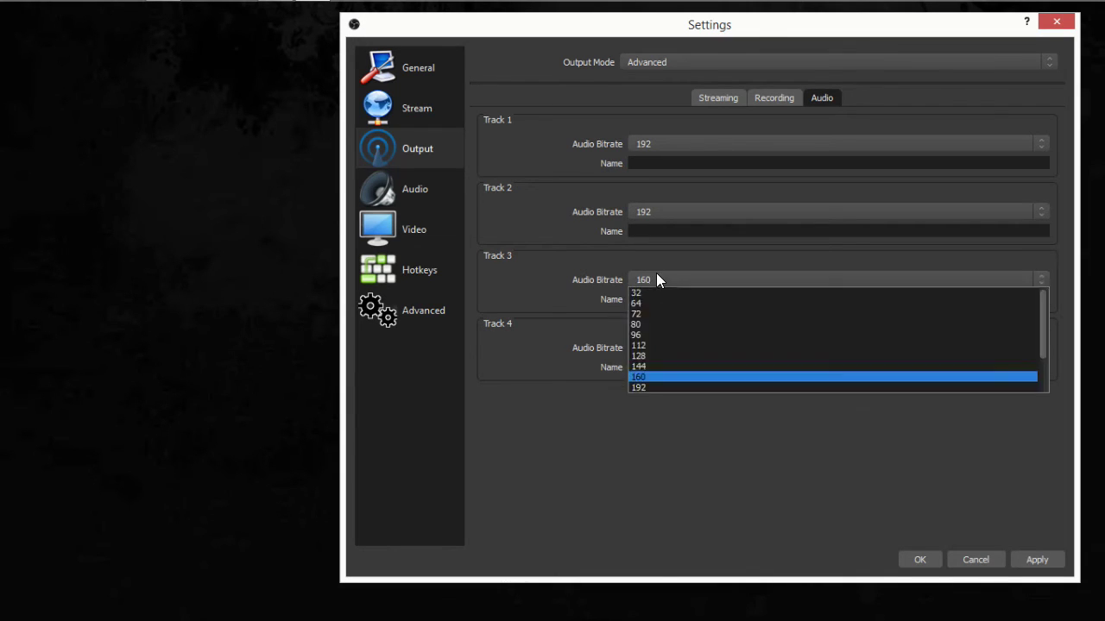
left_click(644, 387)
left_click(656, 347)
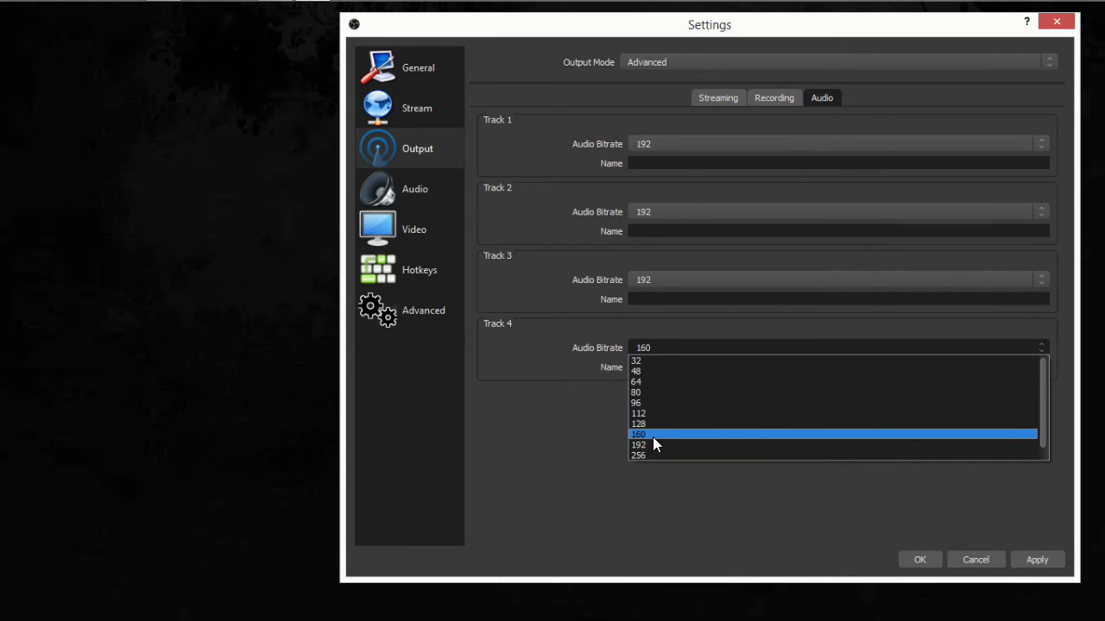
left_click(651, 446)
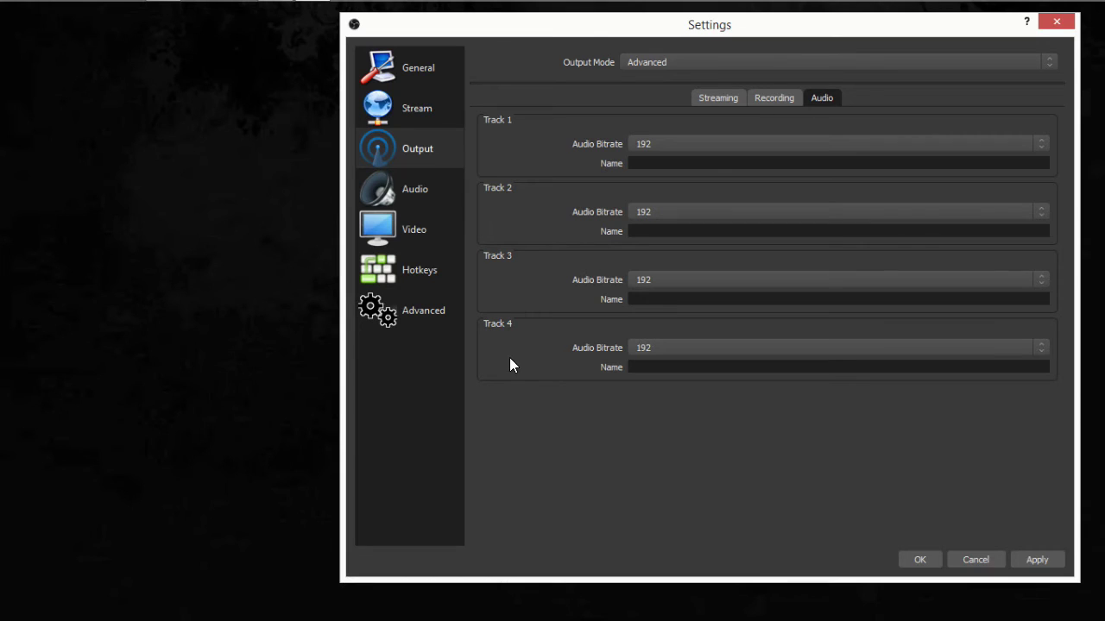
left_click(1039, 561)
left_click(1039, 561)
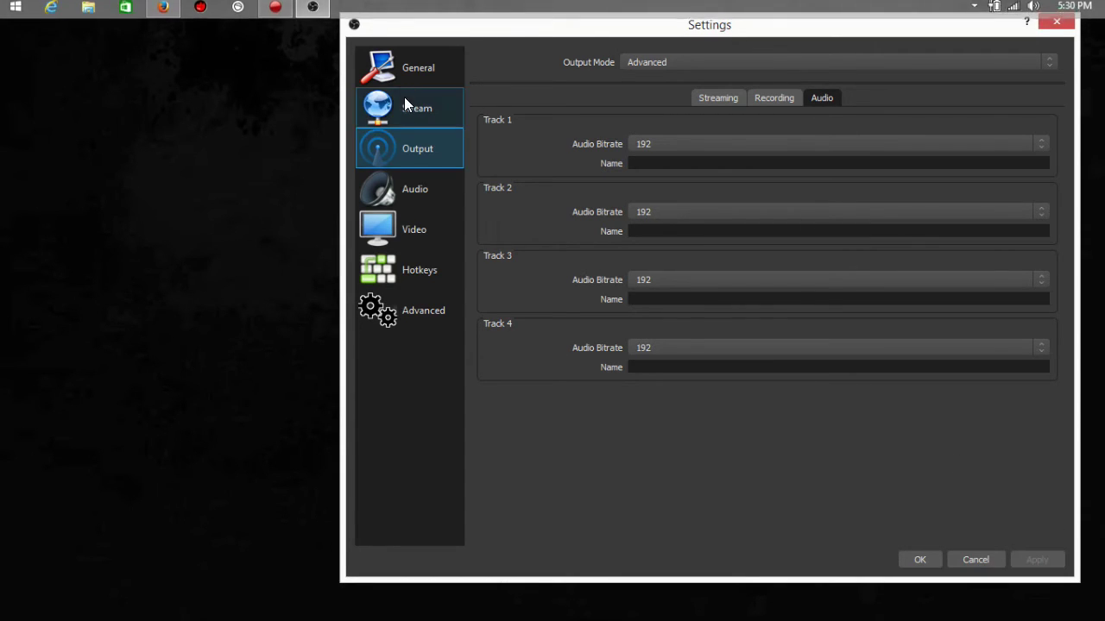
- Switch to the browser and review the recommended container format on YouTube's upload encoding settings page
mouse_move(273, 15)
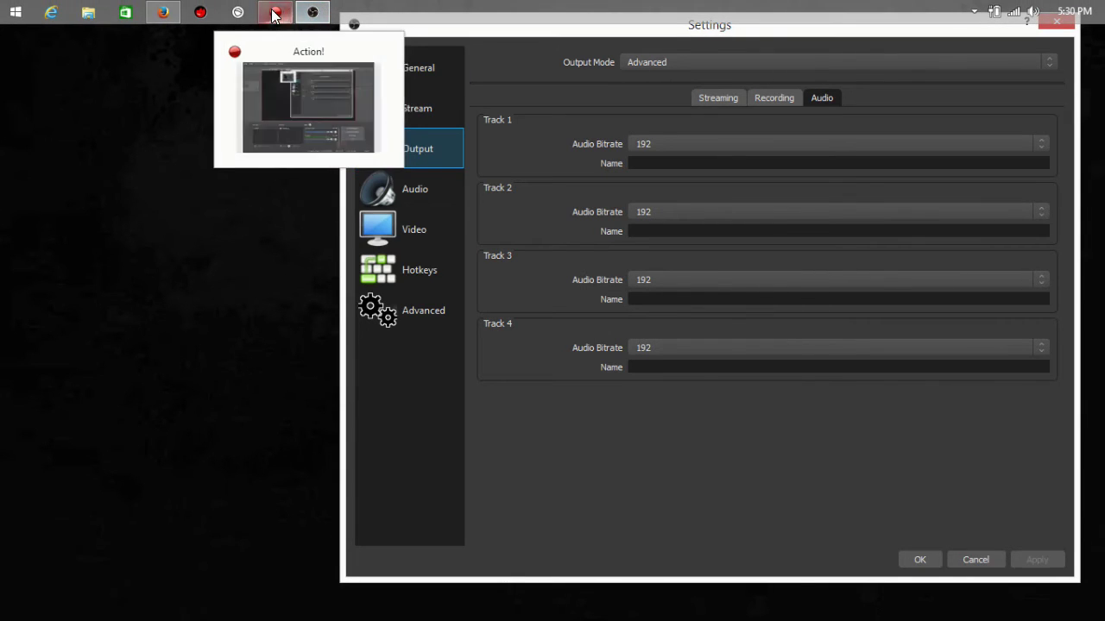
left_click(164, 14)
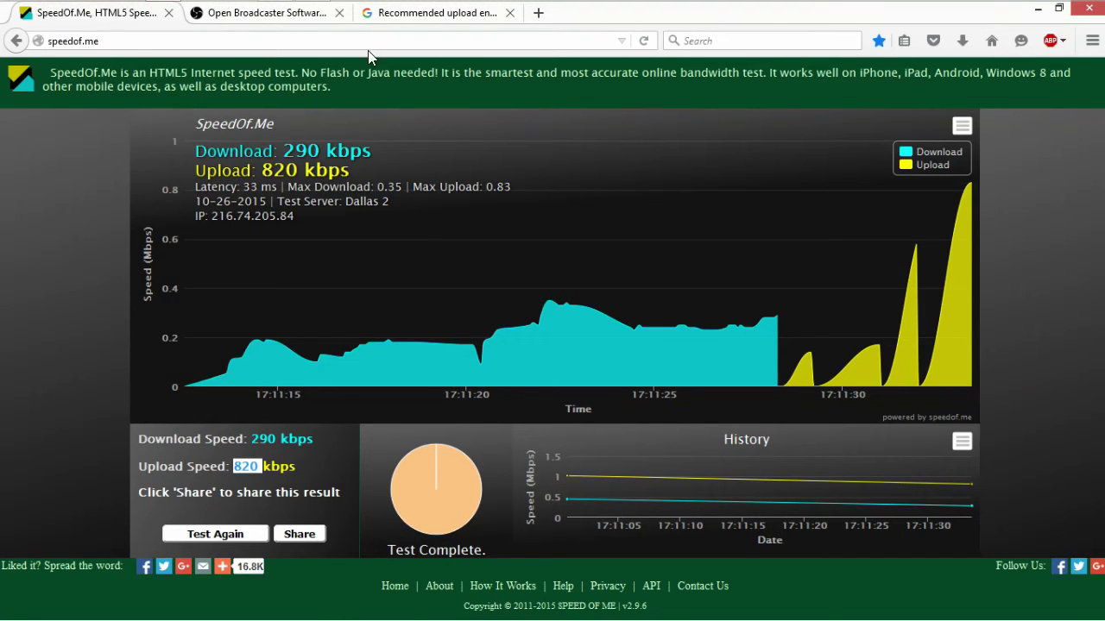
left_click(414, 12)
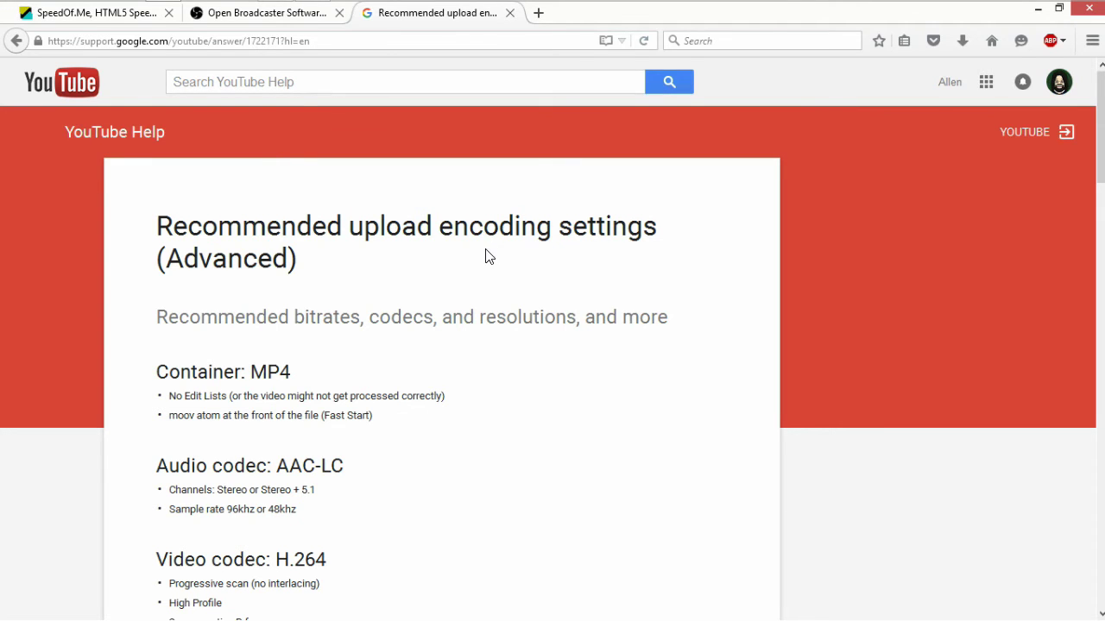
scroll(471, 265, "down", 5)
scroll(472, 265, "up", 2)
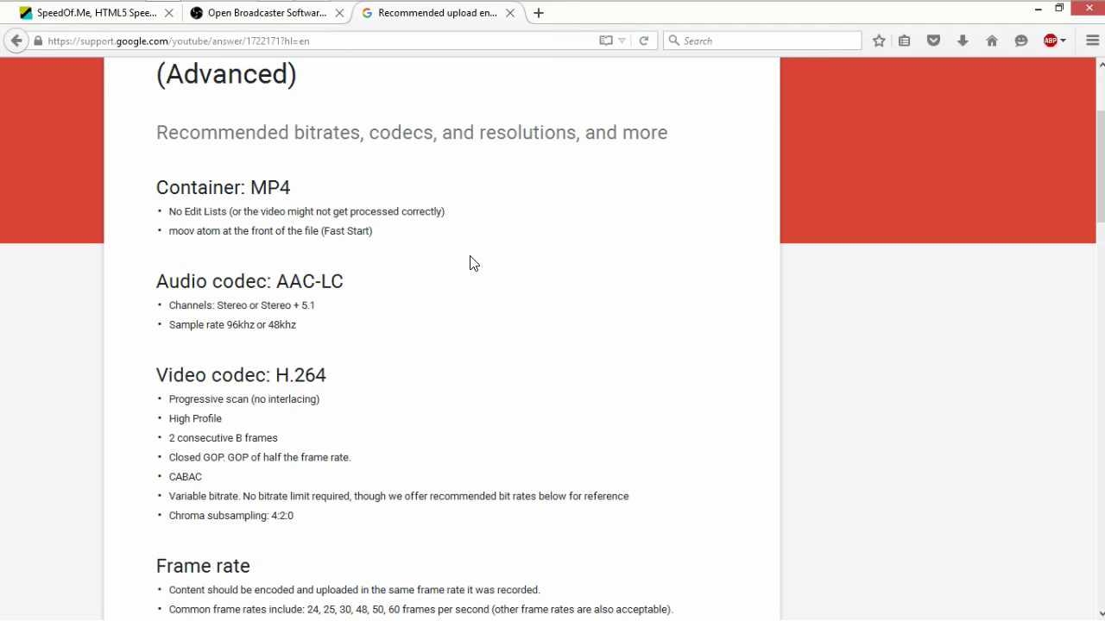
scroll(412, 247, "up", 2)
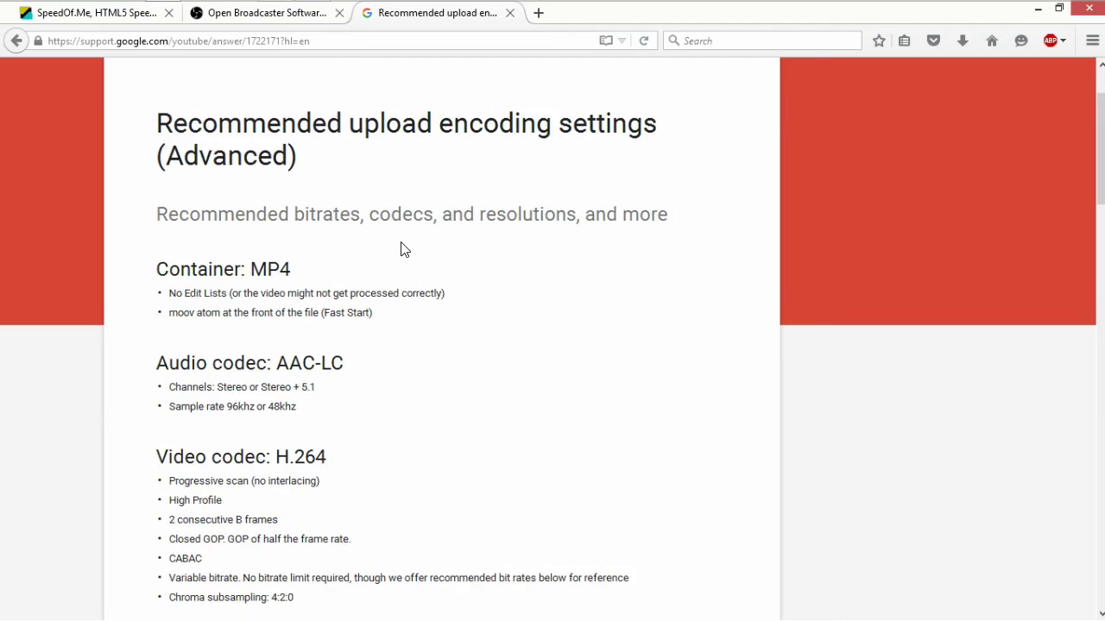
scroll(432, 235, "down", 2)
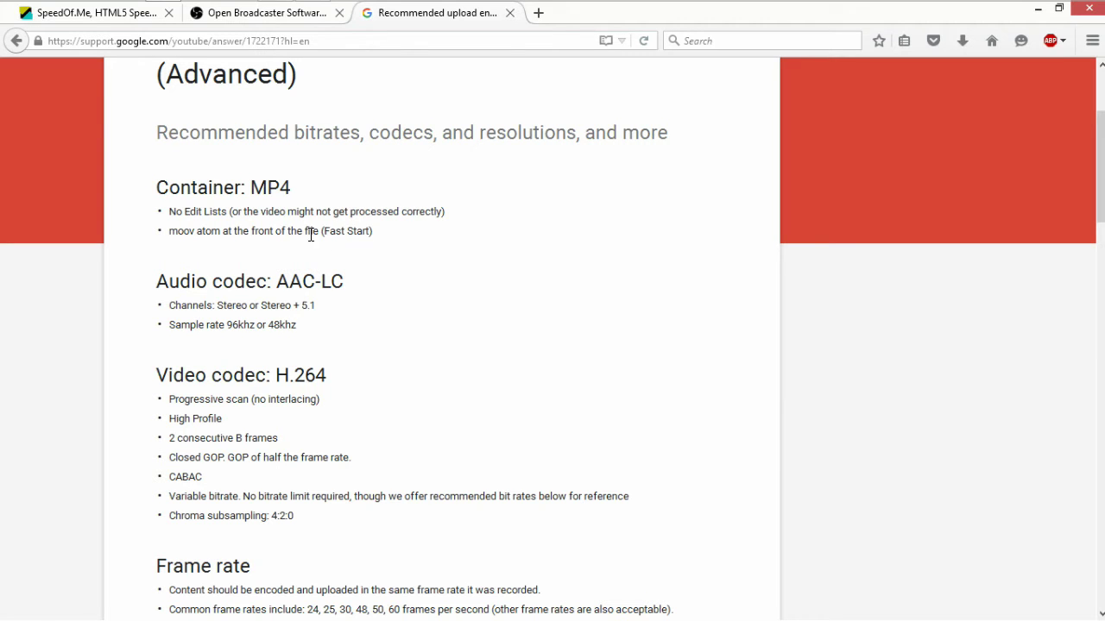
left_click_drag(251, 187, 279, 188)
left_click_drag(373, 187, 371, 190)
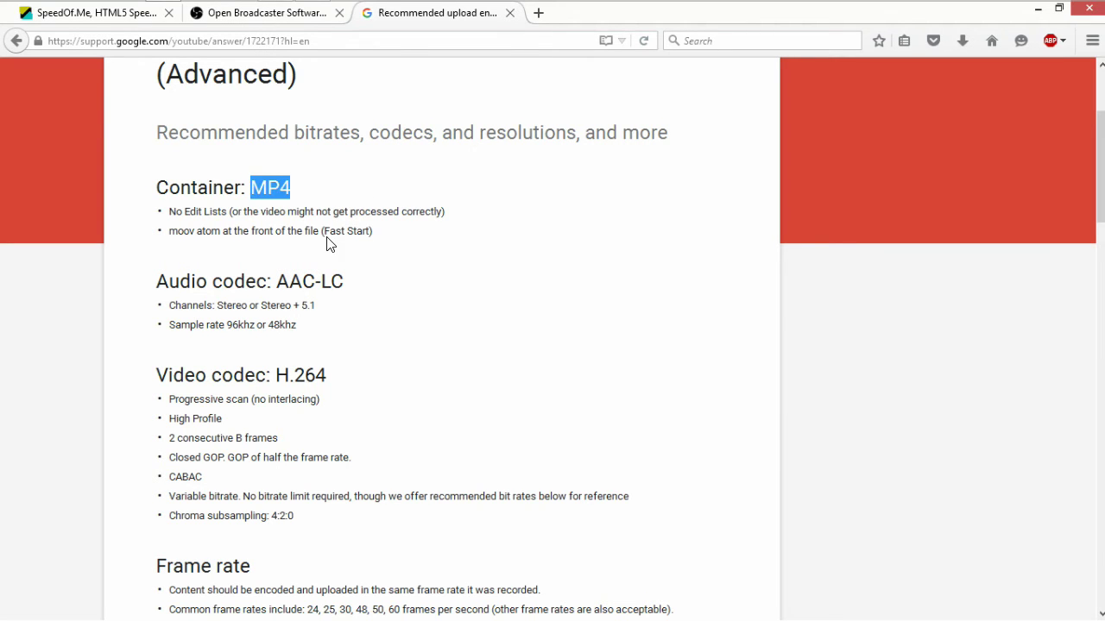
- Review YouTube's recommended audio codec, sample rate, video codec and frame rate
scroll(328, 239, "down", 3)
scroll(337, 199, "up", 1)
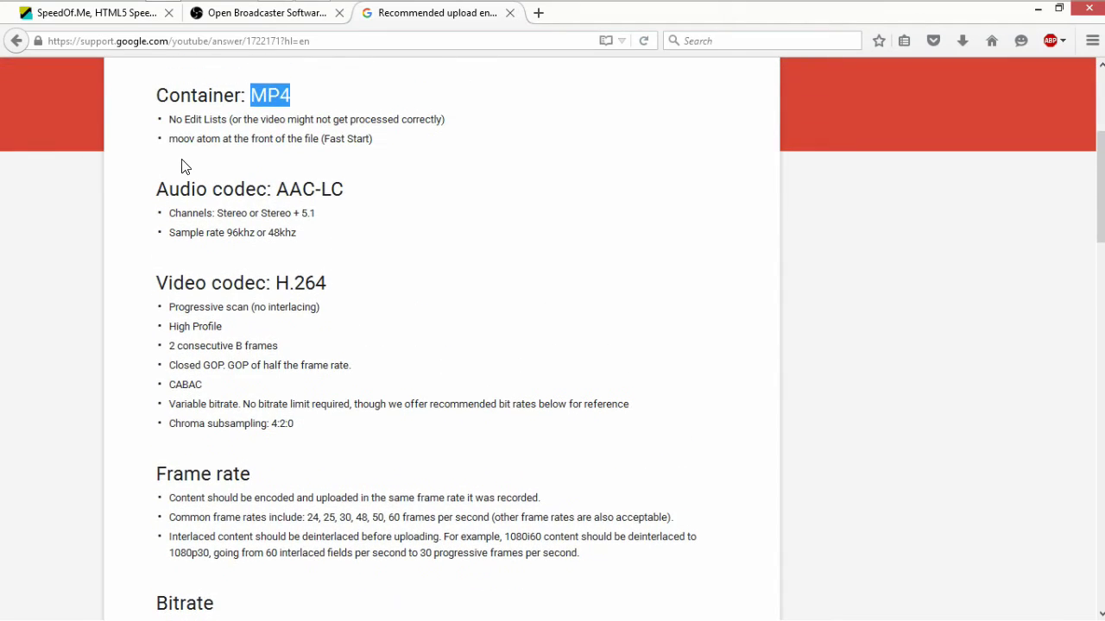
left_click_drag(286, 193, 338, 188)
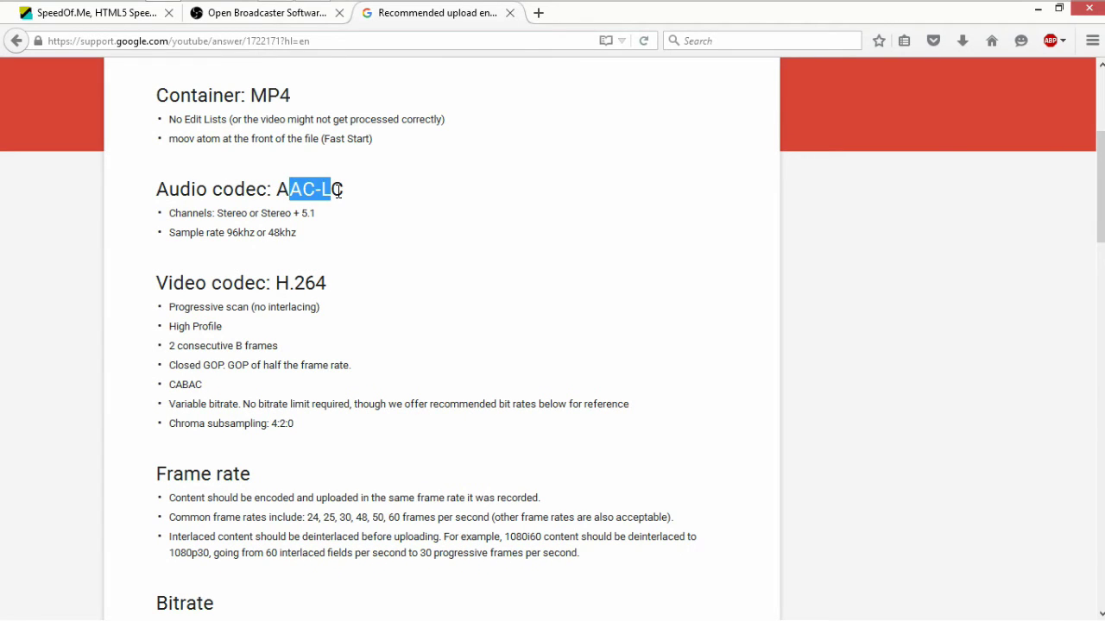
left_click_drag(271, 190, 354, 198)
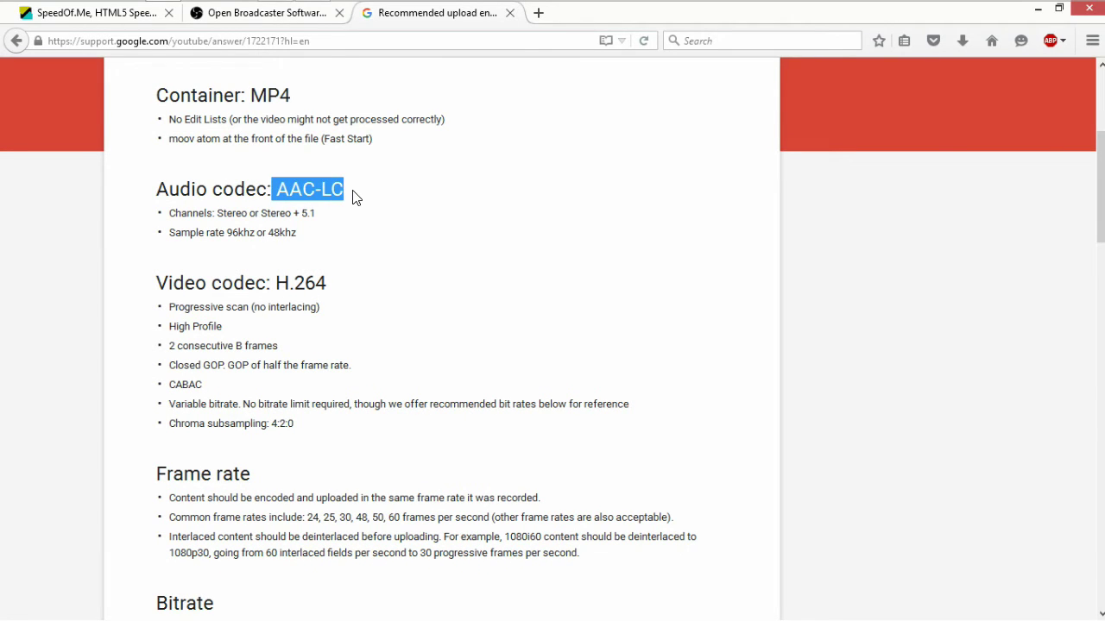
scroll(352, 198, "down", 2)
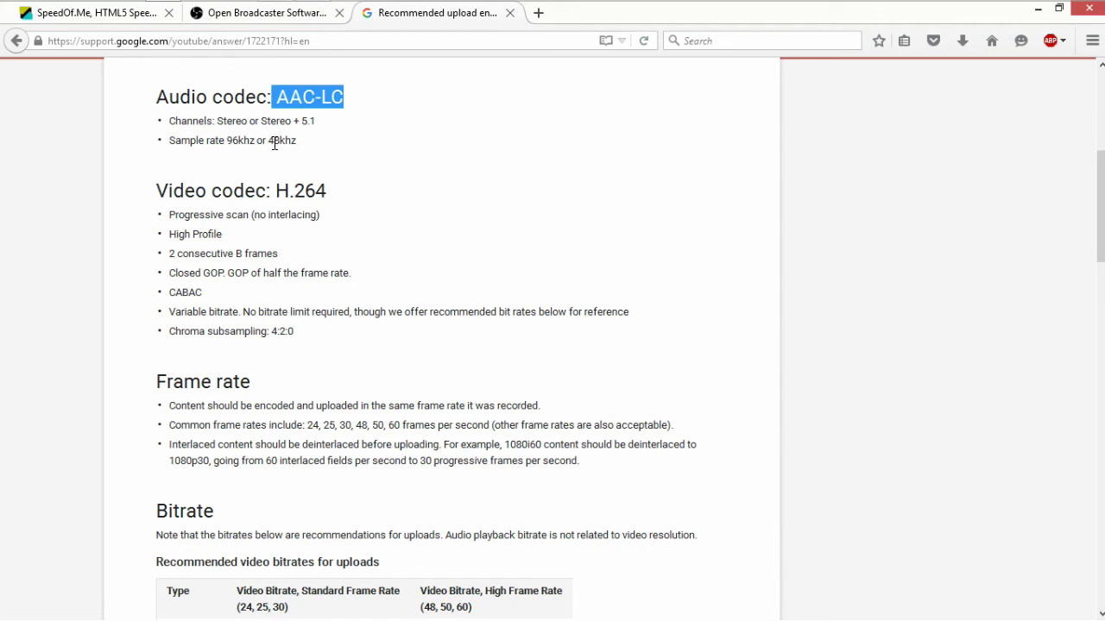
scroll(207, 182, "down", 2)
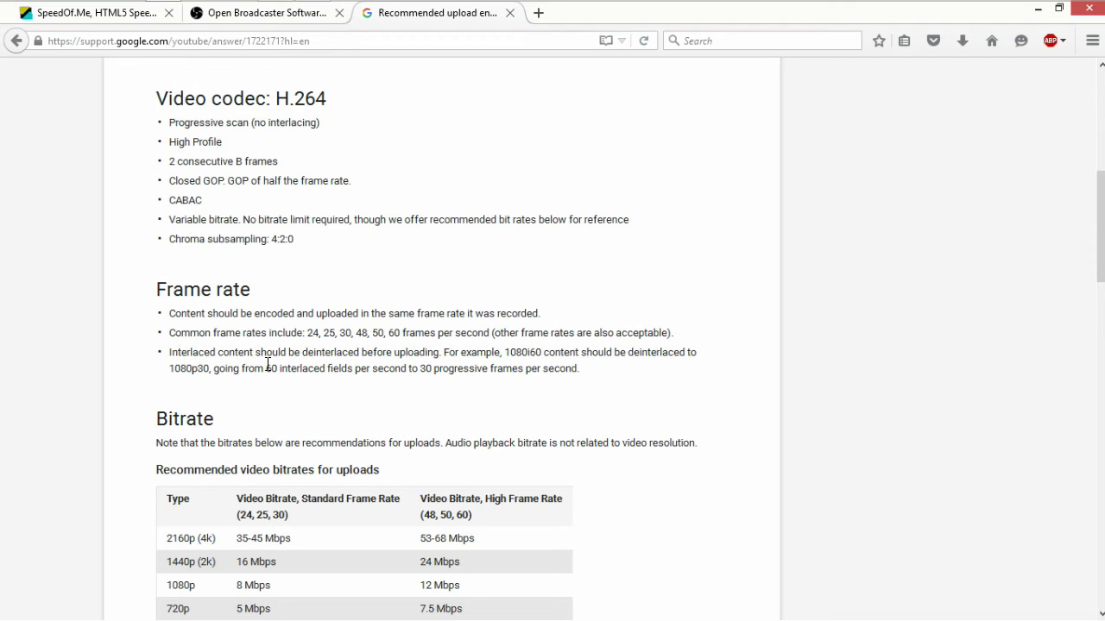
- Examine the recommended video bitrates for high frame rate uploads, comparing the 2160p and 720p rows
scroll(223, 347, "down", 4)
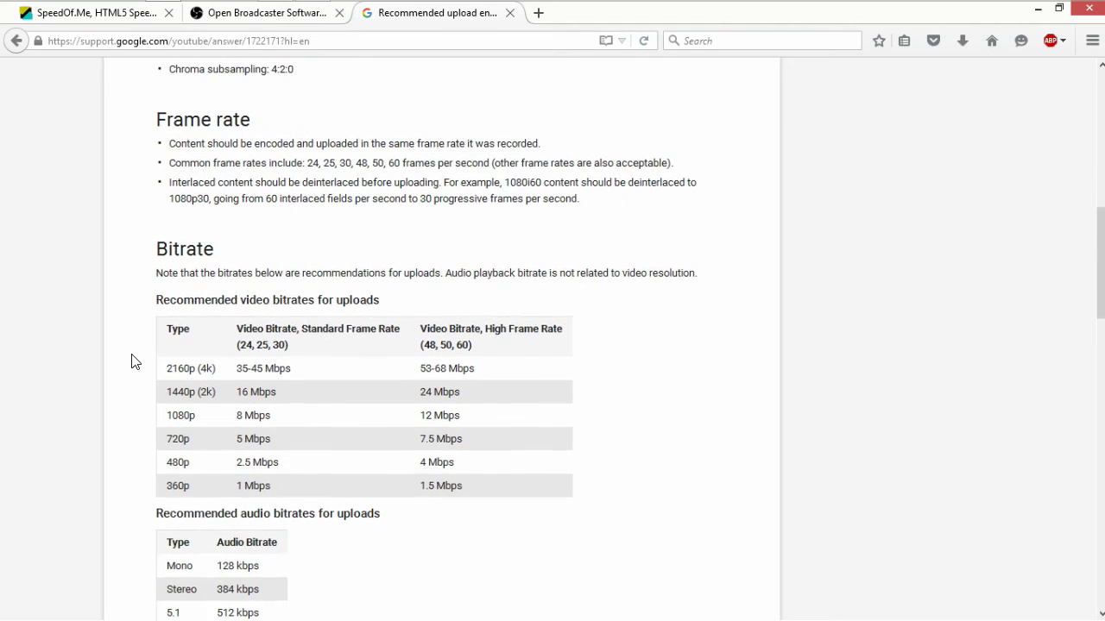
scroll(139, 361, "down", 4)
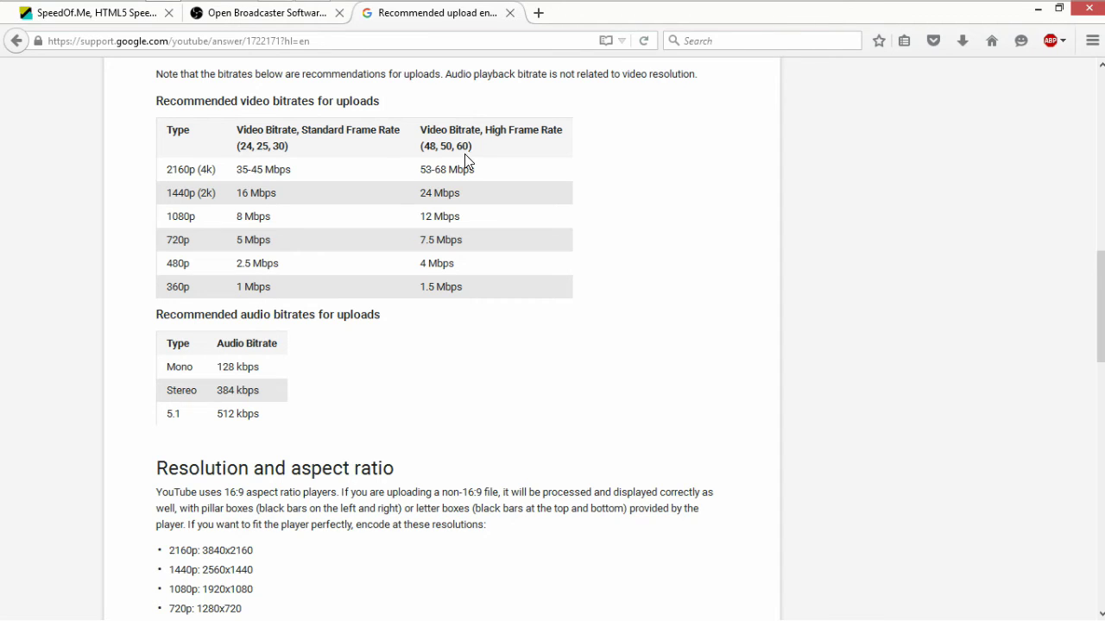
left_click_drag(420, 171, 475, 176)
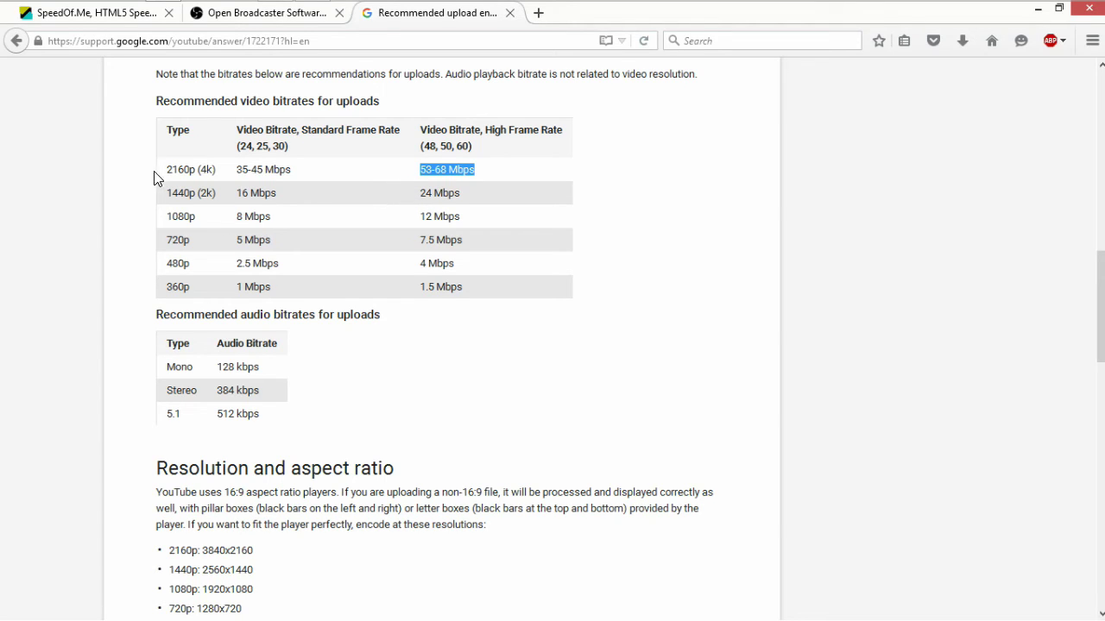
left_click_drag(167, 169, 190, 176)
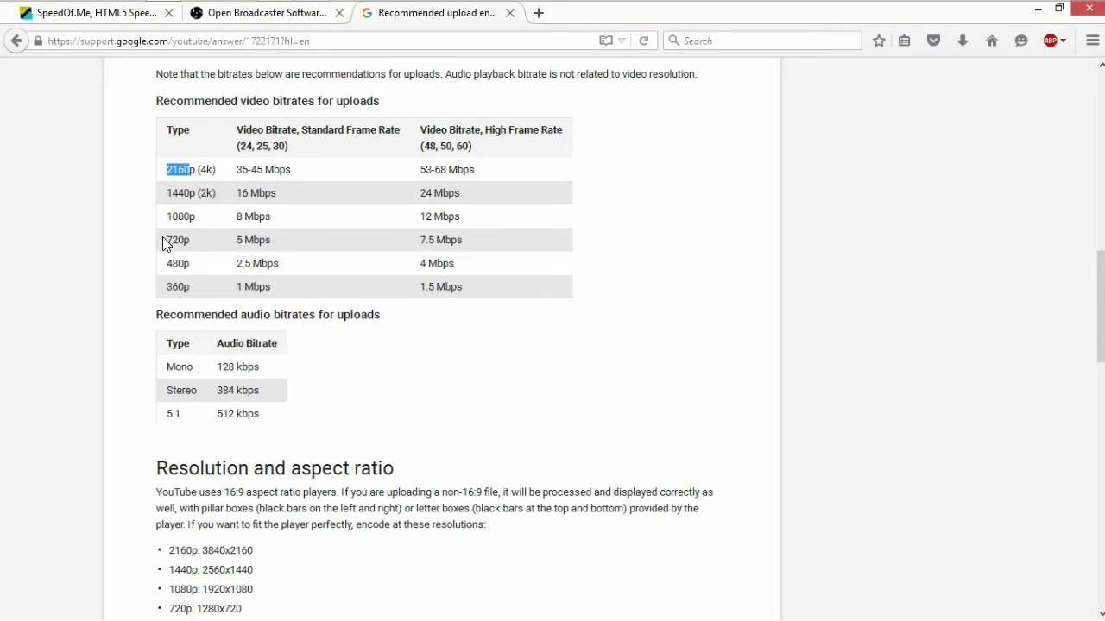
double_click(193, 245)
left_click_drag(420, 240, 477, 246)
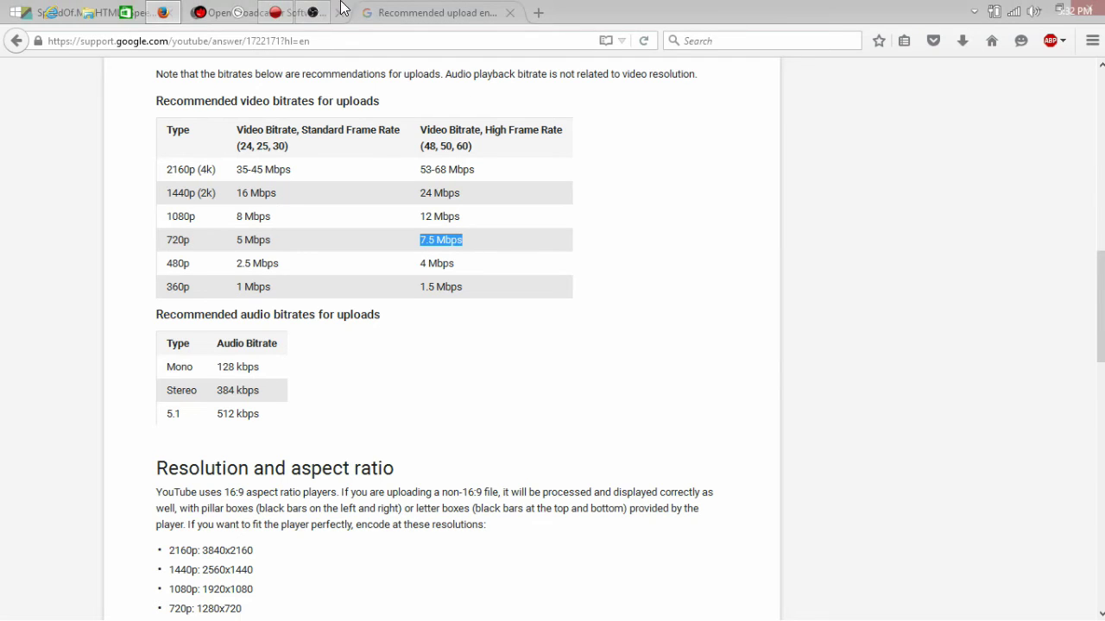
- Switch back to the OBS settings, show the recording output options and apply a bitrate of 7500
left_click(313, 16)
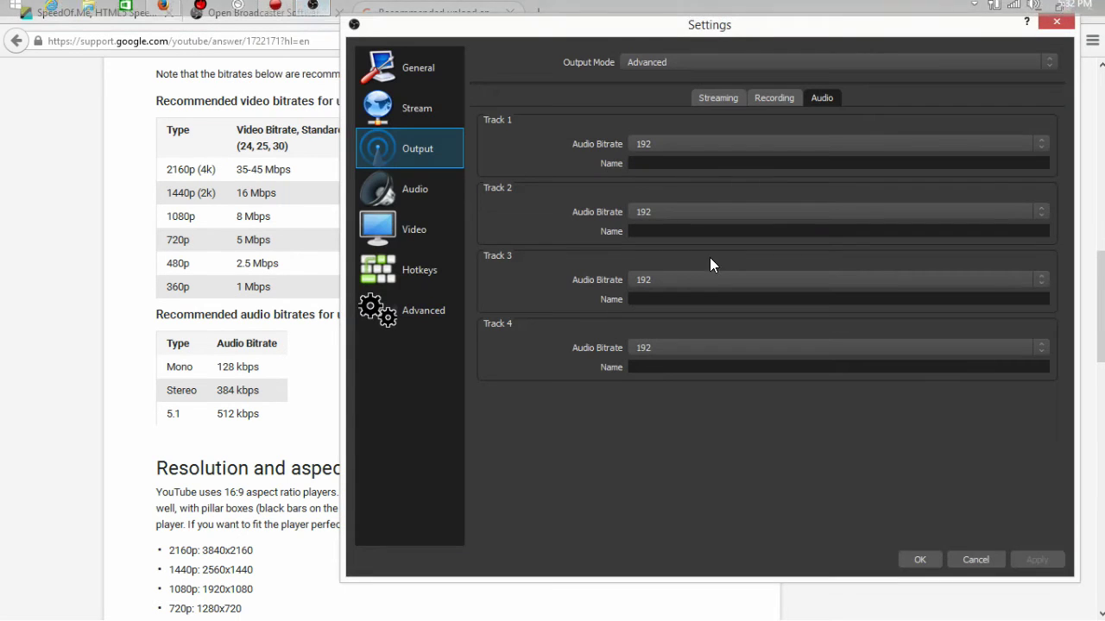
left_click(777, 100)
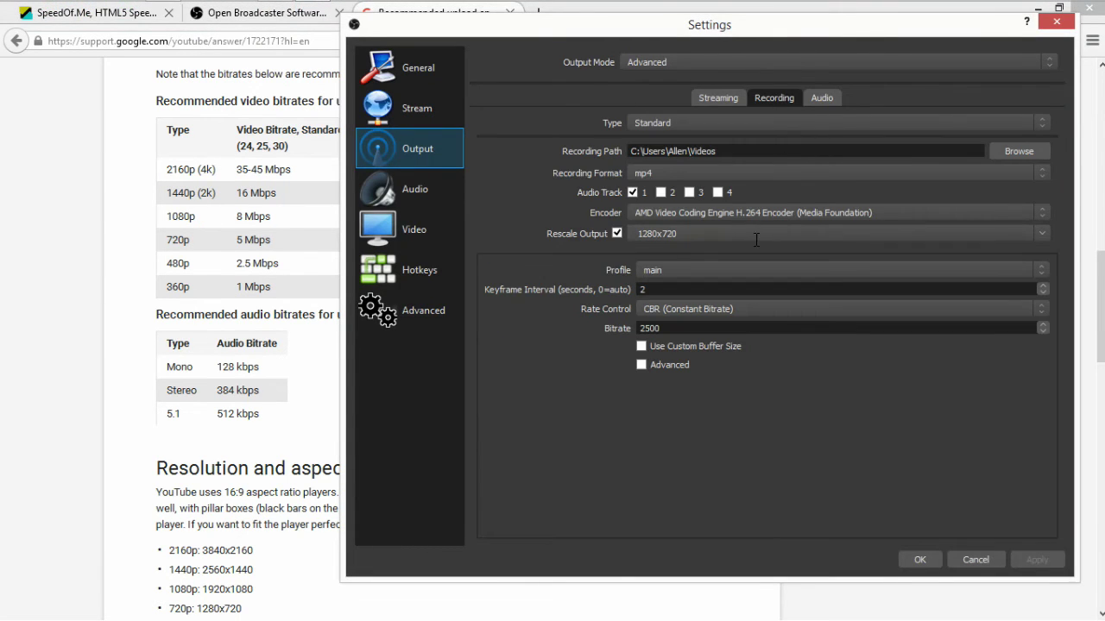
double_click(687, 329)
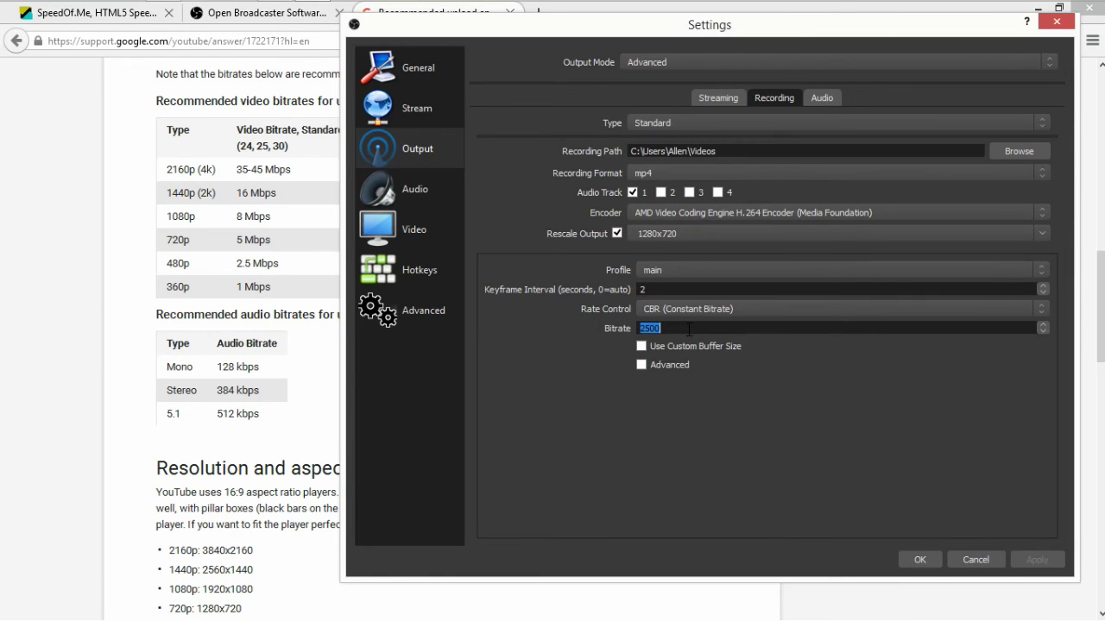
type("7500")
left_click(1037, 559)
- Set the recording bitrate to 50000 and apply the change
left_click_drag(661, 328, 577, 326)
type("50000")
left_click(1038, 559)
- Return to the YouTube help page and review the recommended audio bitrates, resolutions and aspect ratio
left_click(54, 224)
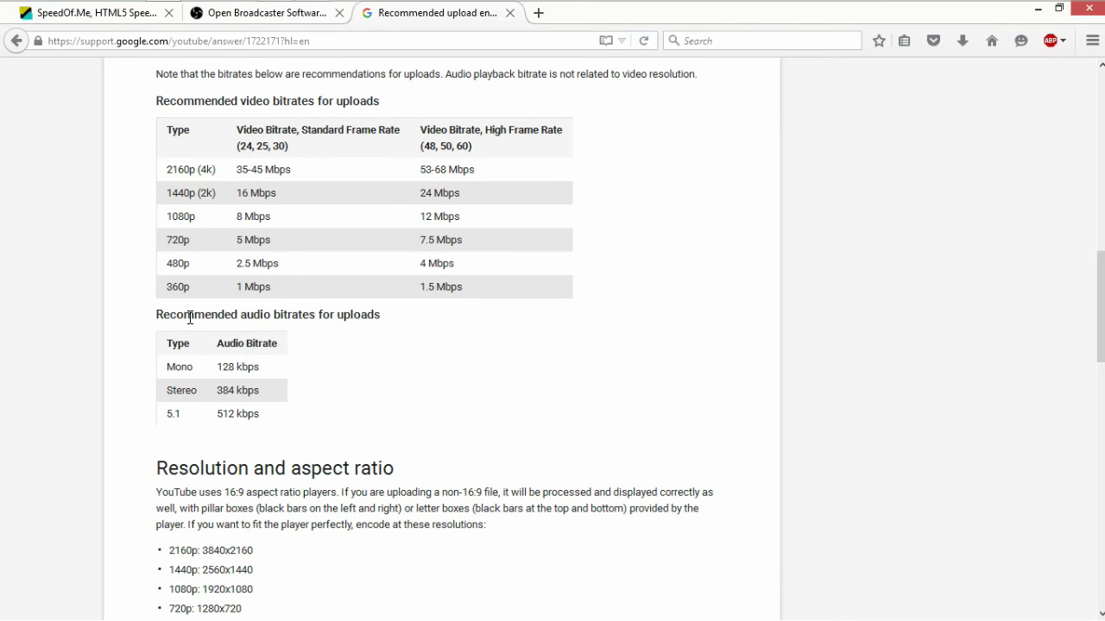
scroll(190, 318, "down", 2)
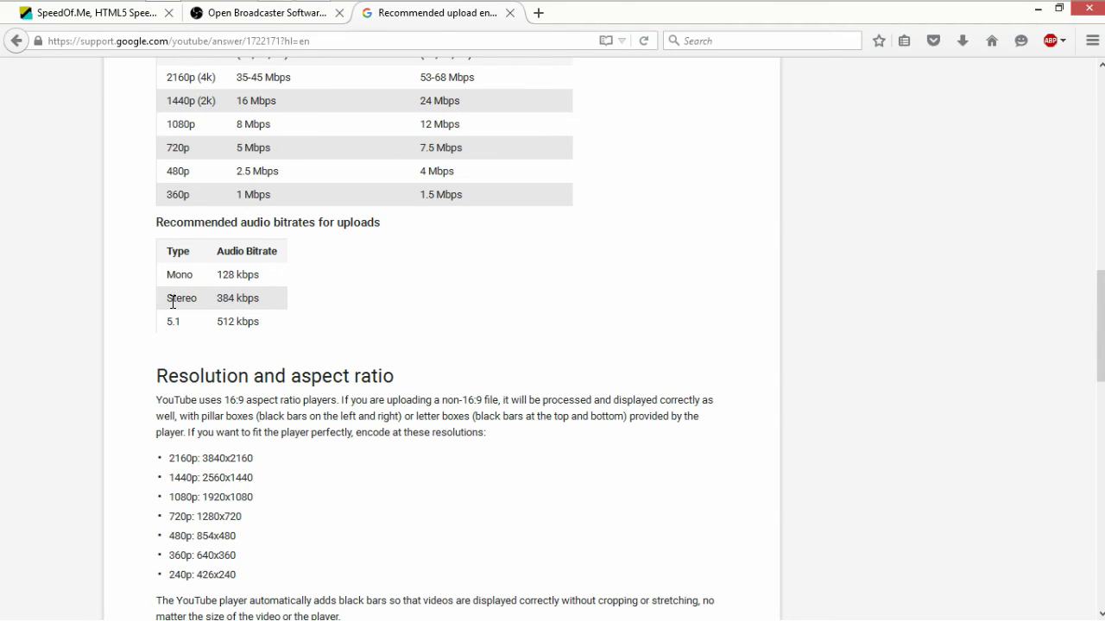
scroll(145, 308, "down", 4)
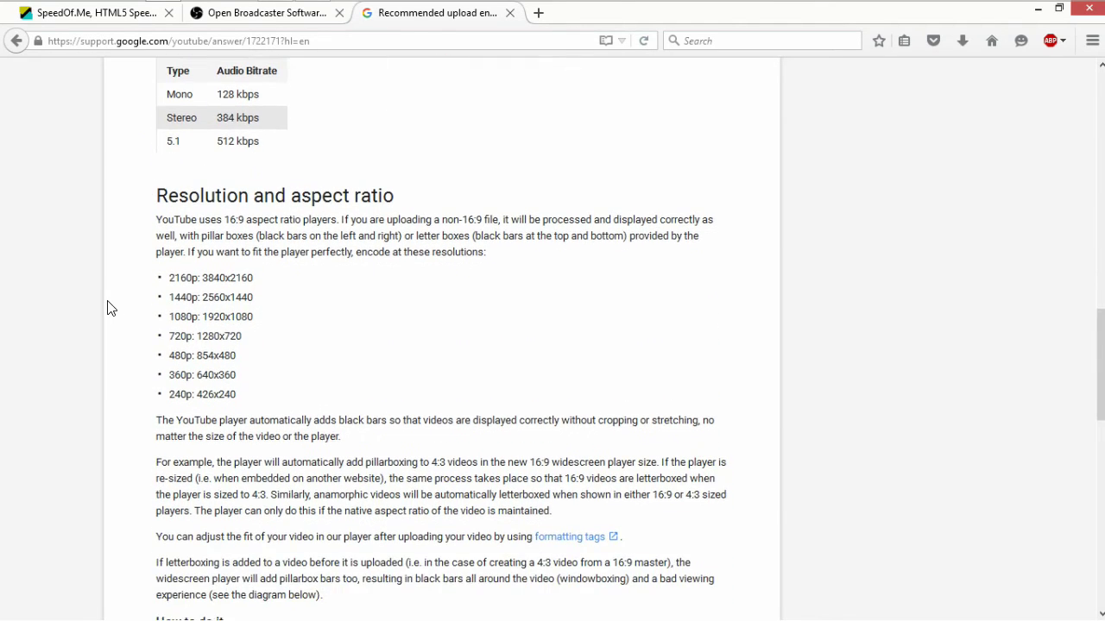
scroll(118, 301, "down", 2)
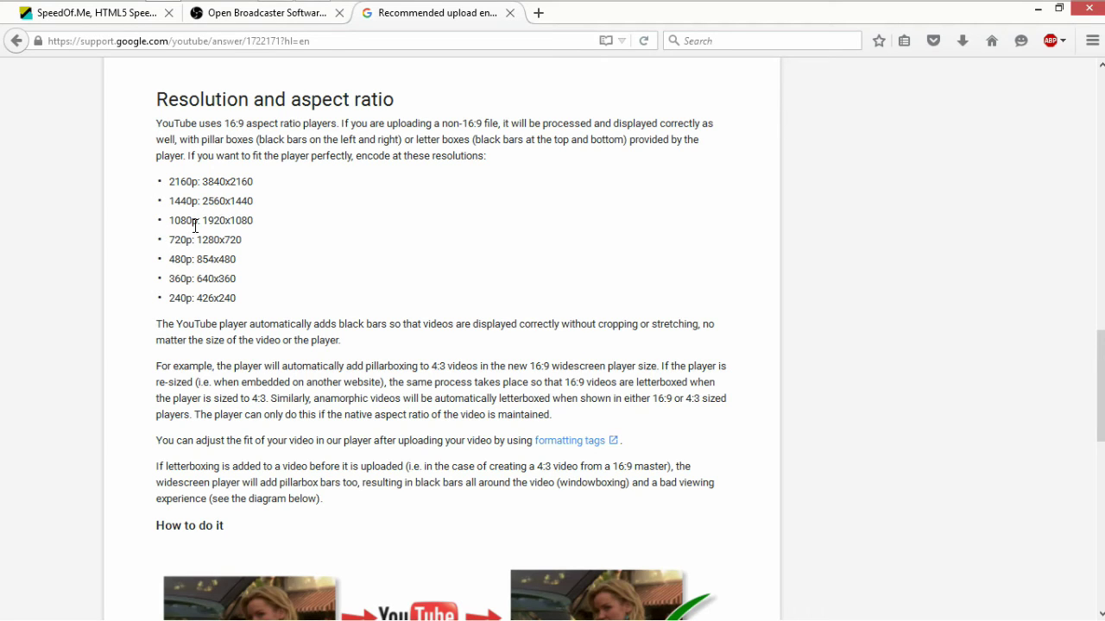
scroll(222, 276, "down", 4)
scroll(214, 271, "up", 6)
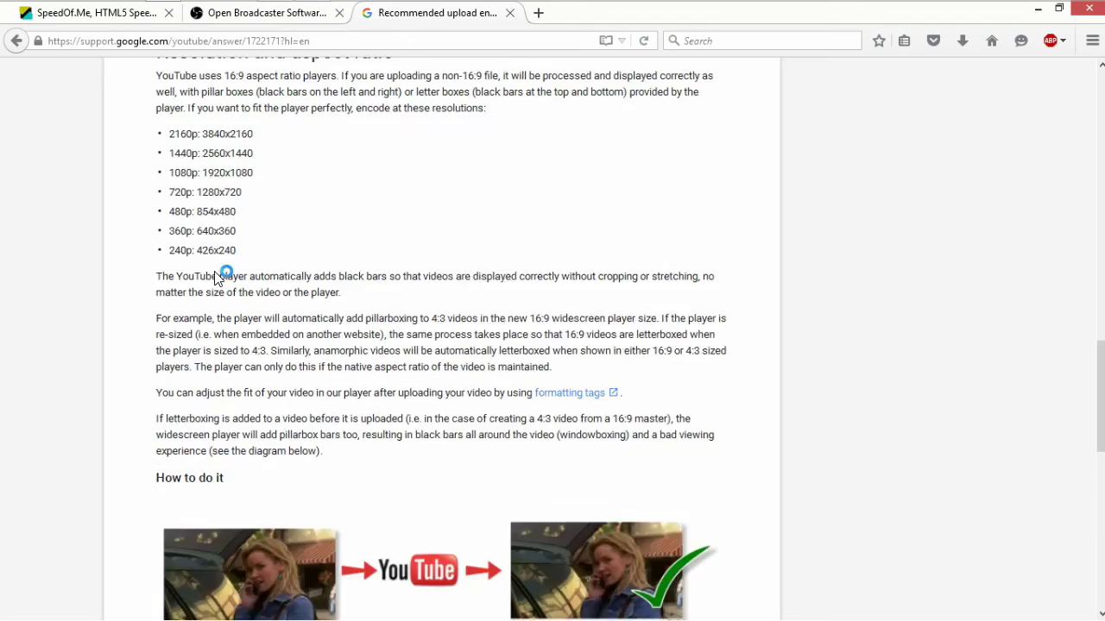
scroll(216, 273, "up", 10)
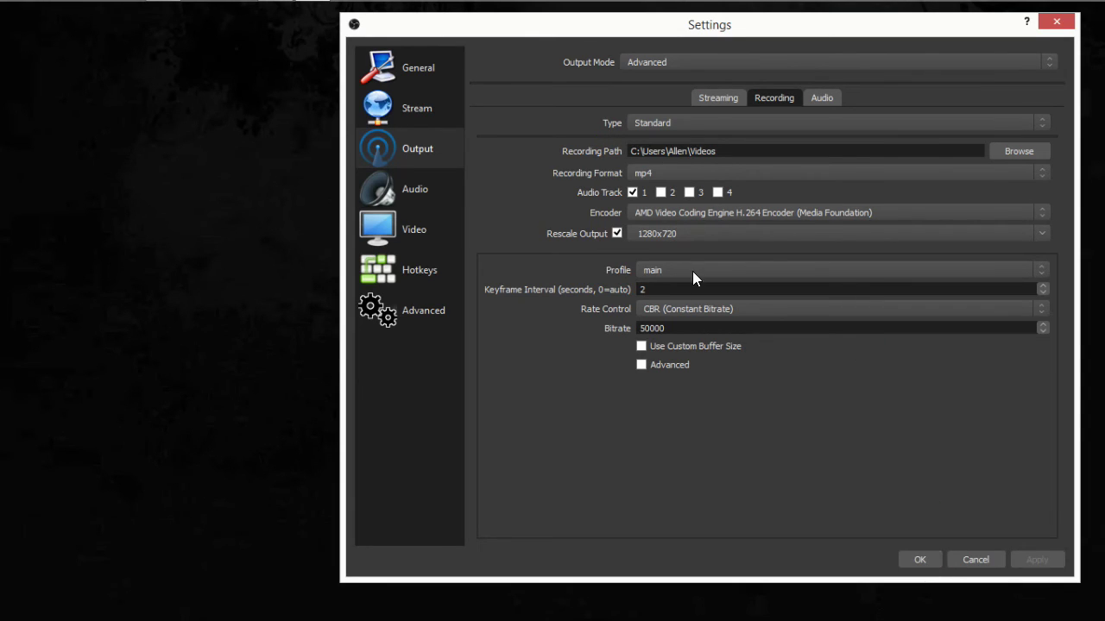
- Check the recording path, accept the OBS settings and record a short test clip of the desktop
left_click_drag(723, 154, 622, 152)
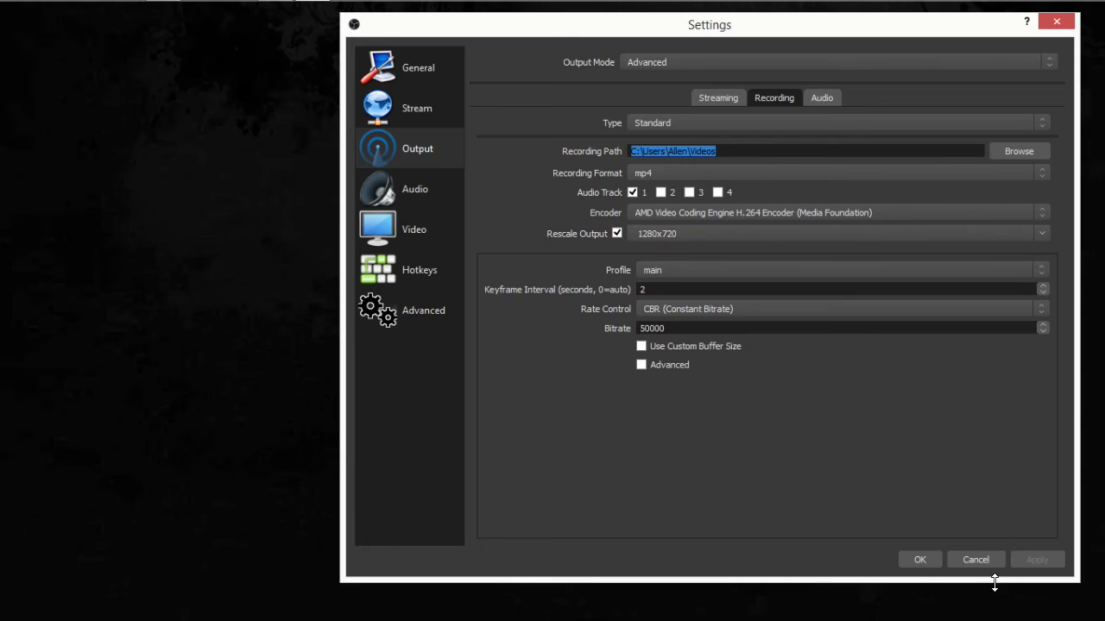
left_click(919, 560)
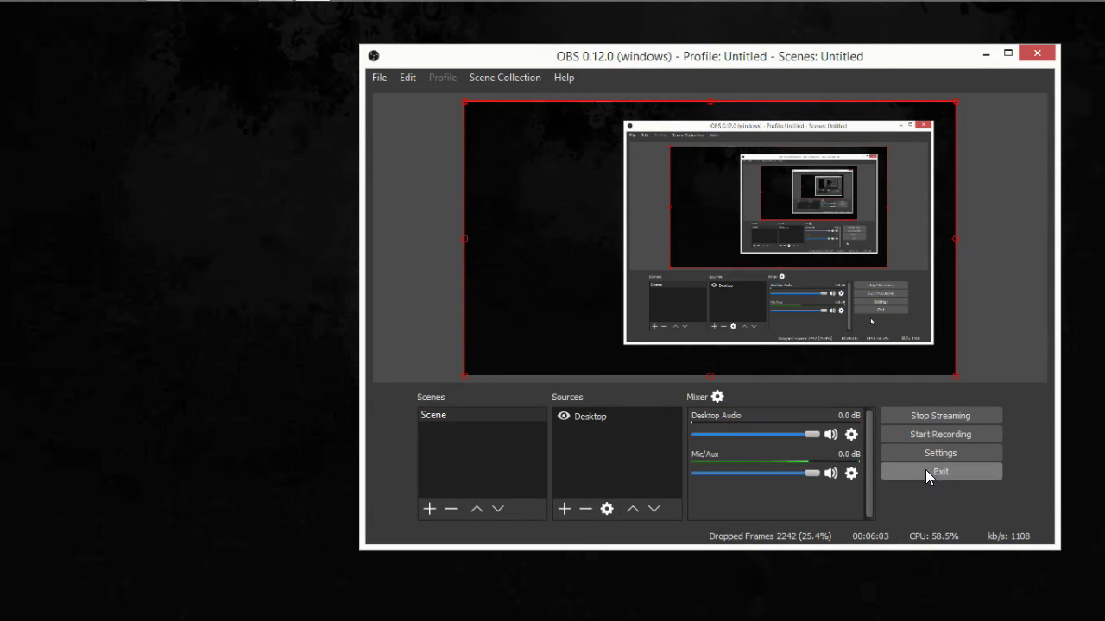
left_click(928, 435)
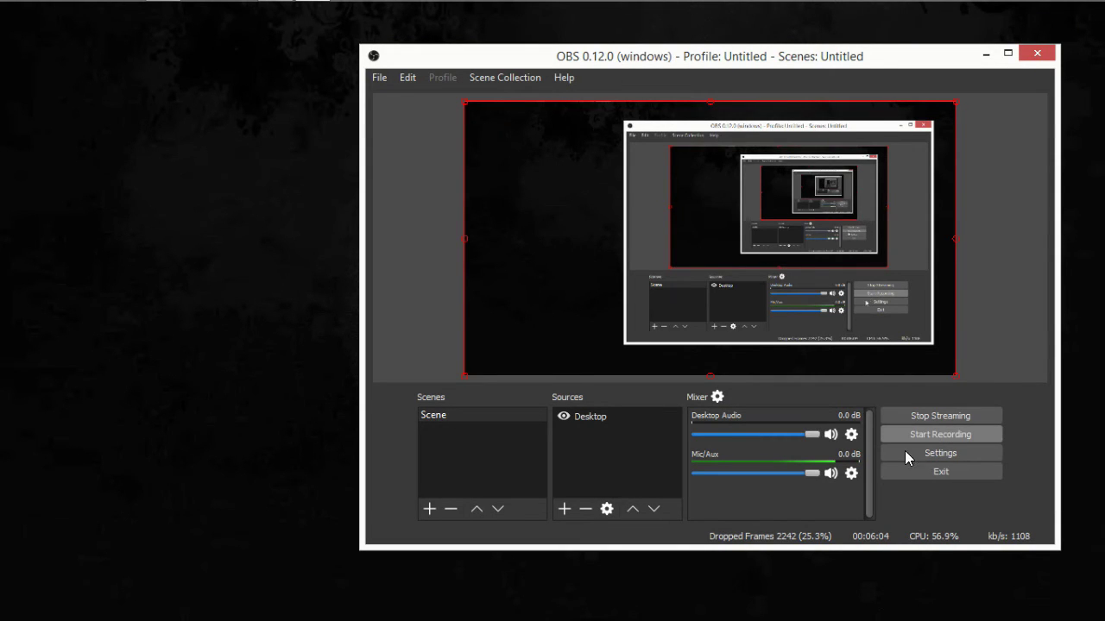
left_click_drag(745, 64, 722, 69)
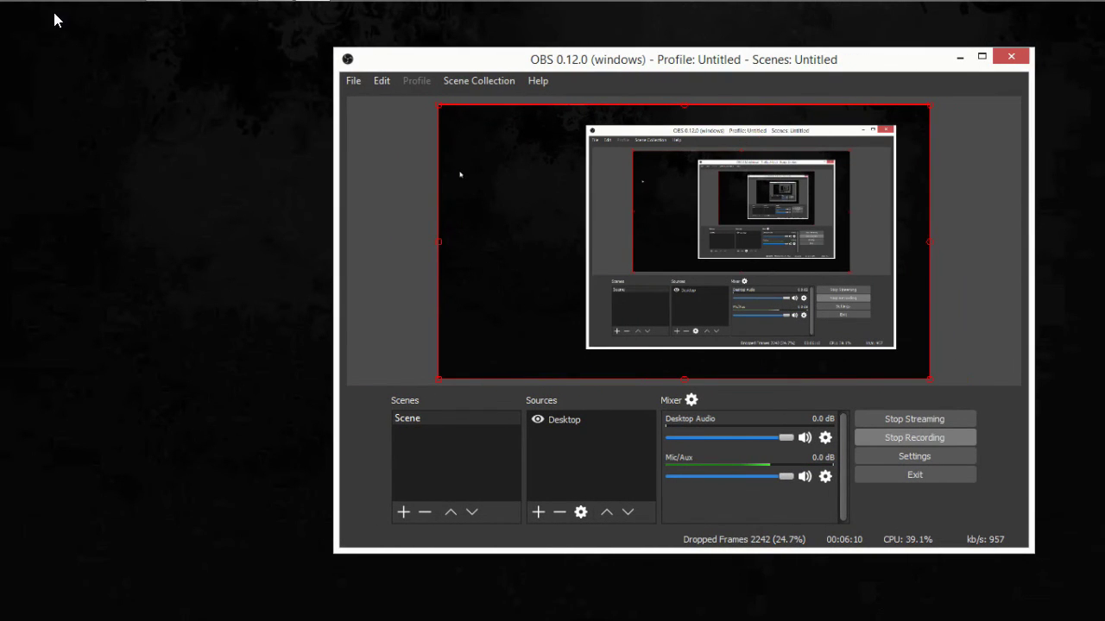
mouse_move(29, 7)
key("space")
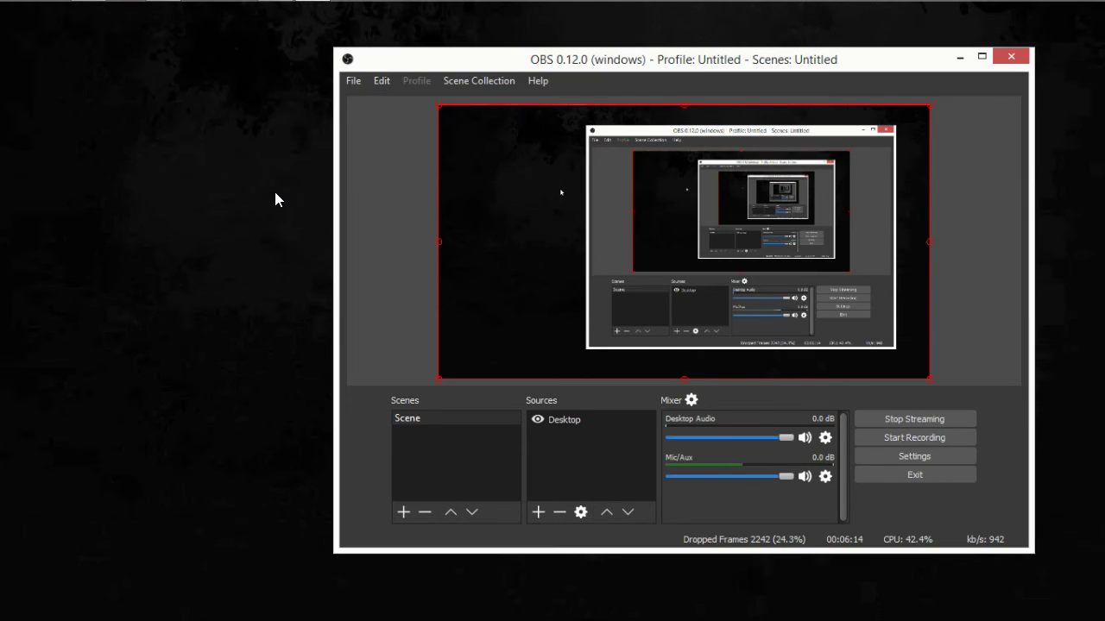
left_click(275, 194)
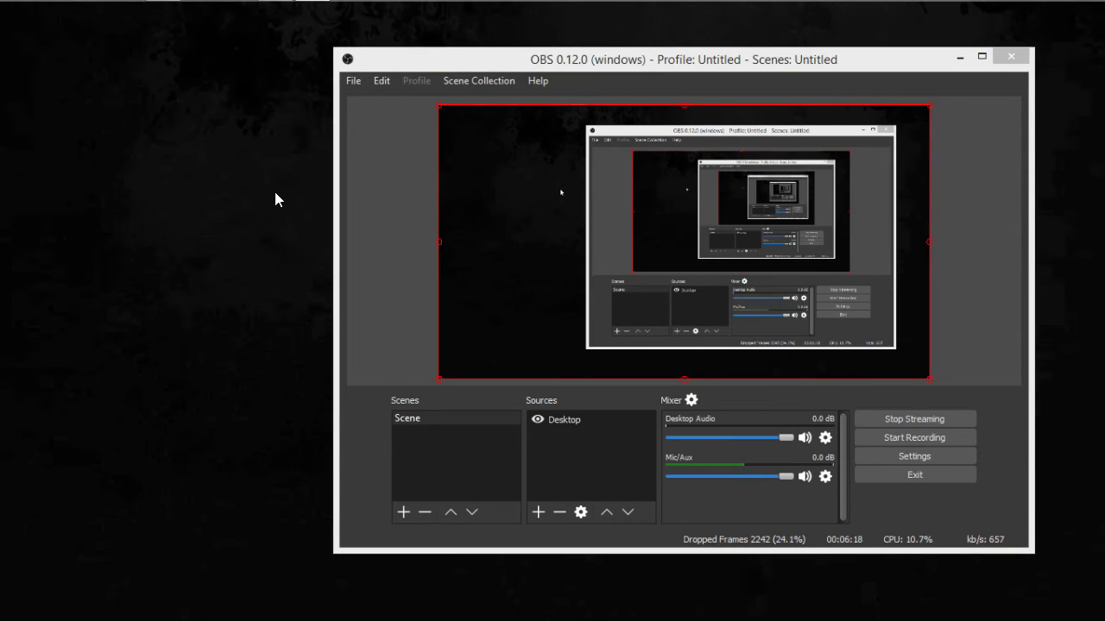
- Open a This PC file window and stop the OBS stream
key("super+e")
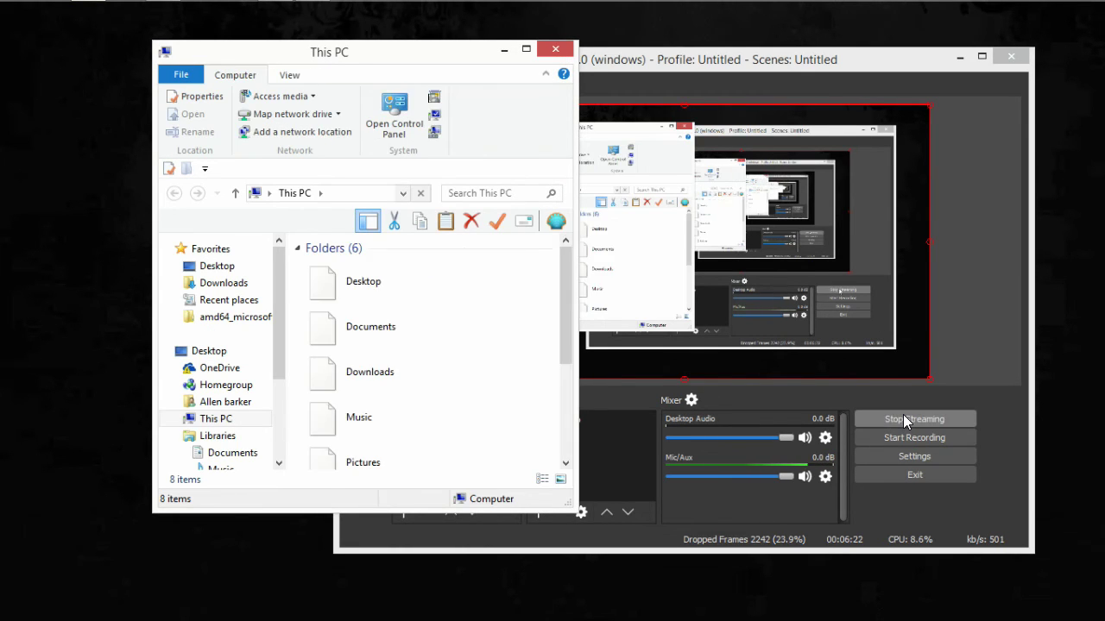
left_click(907, 420)
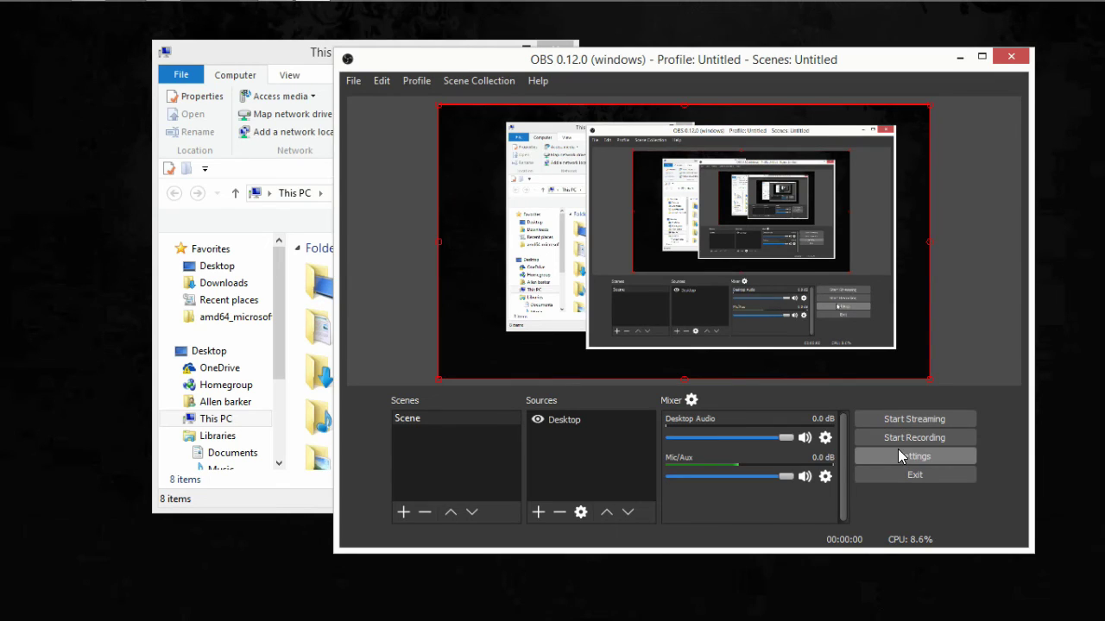
left_click(265, 51)
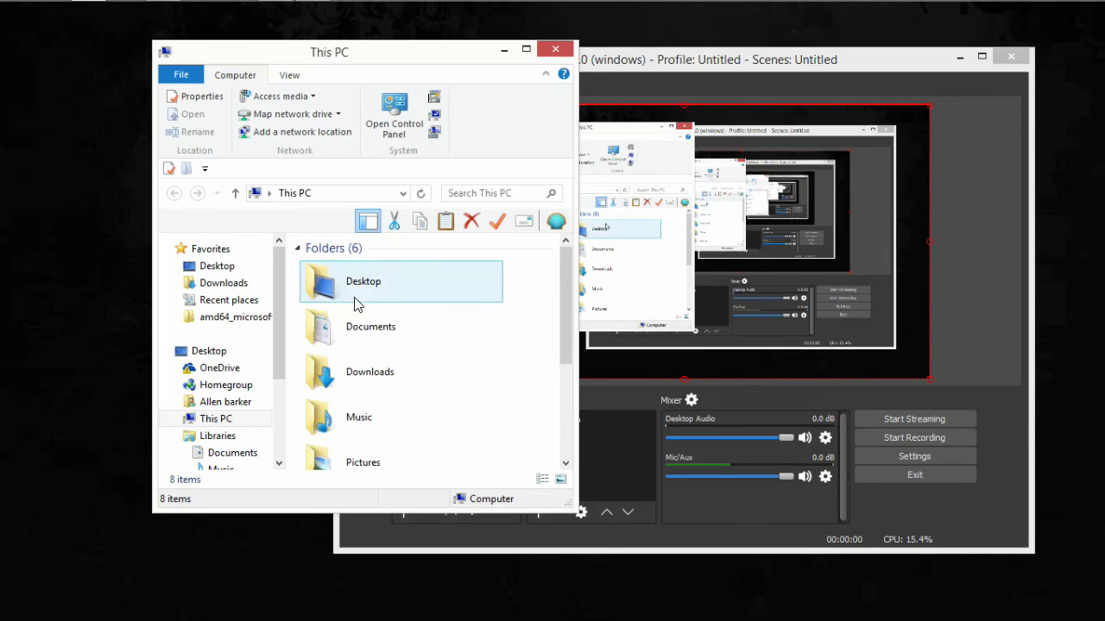
scroll(369, 414, "down", 3)
scroll(369, 351, "up", 3)
scroll(370, 350, "down", 3)
left_click(373, 346)
double_click(373, 346)
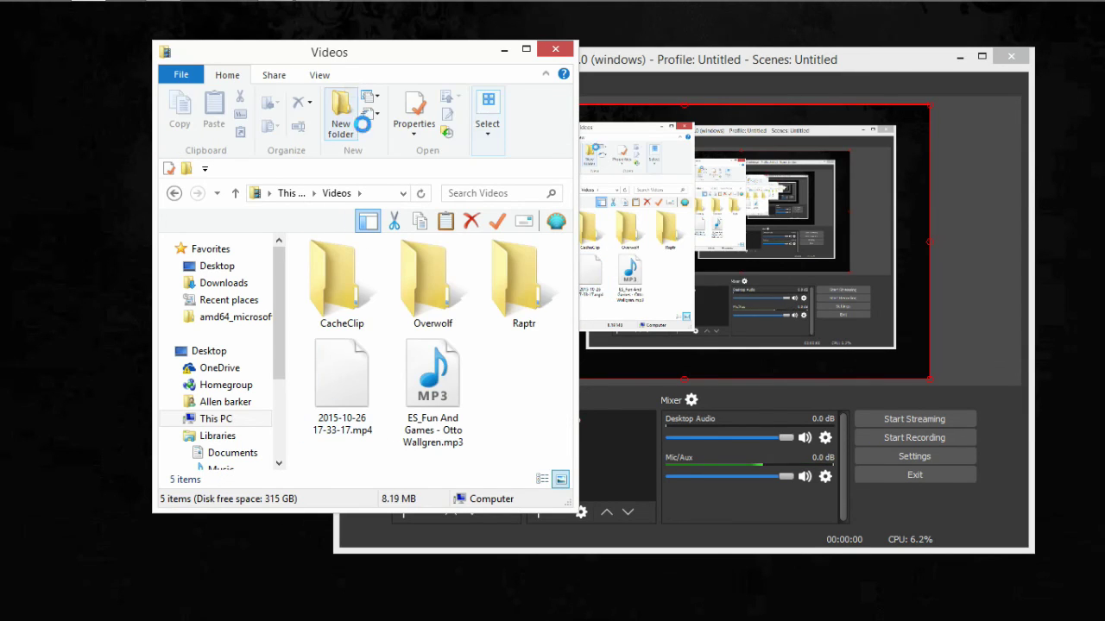
left_click(352, 399)
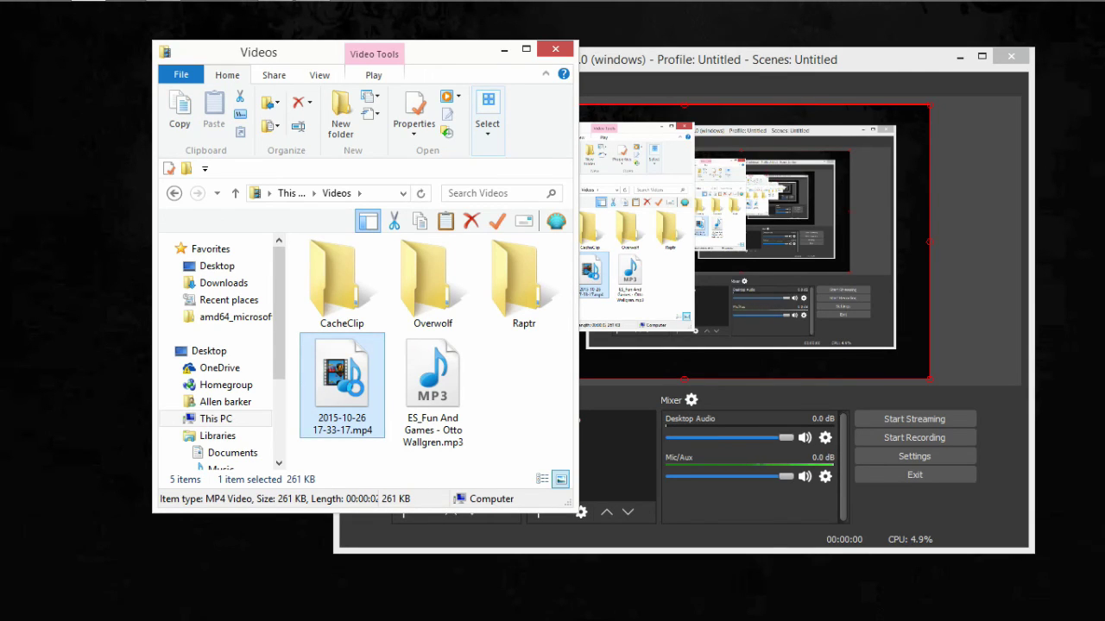
key("Return")
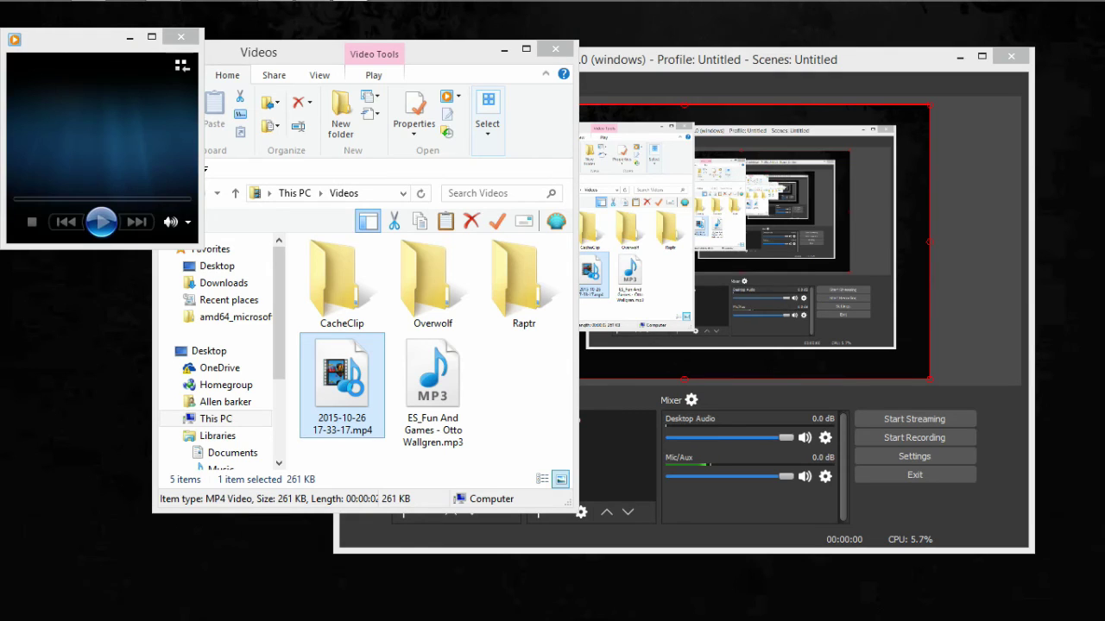